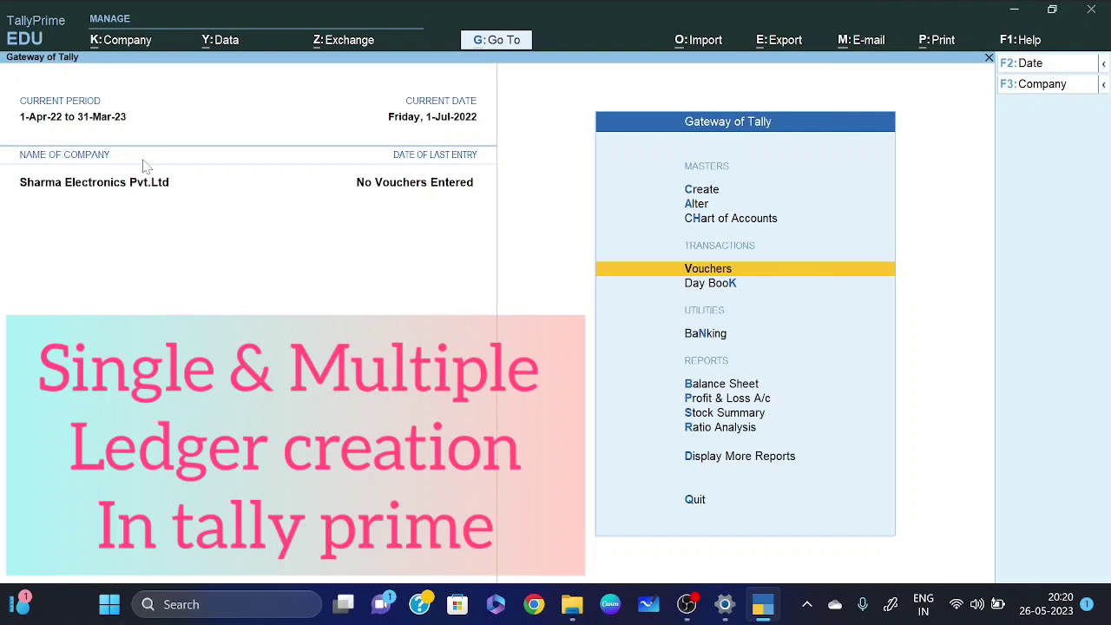
- Examine the company management commands Create, Alter, Change, Select and Shut, and close them without choosing any
{"action": "key", "text": "alt+k"}
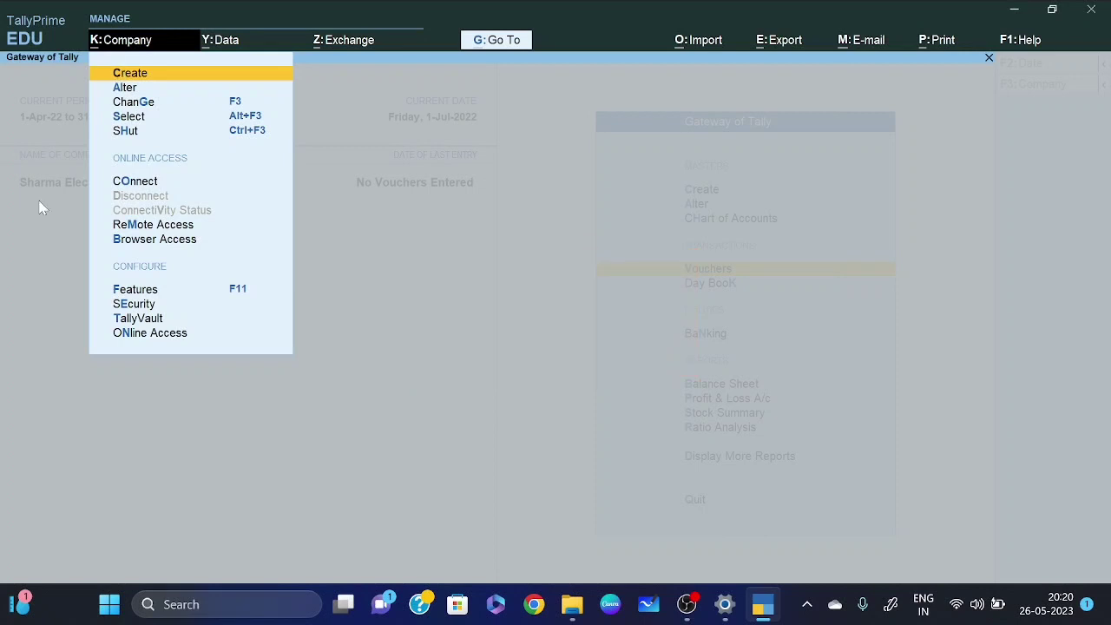
{"action": "key", "text": "Down"}
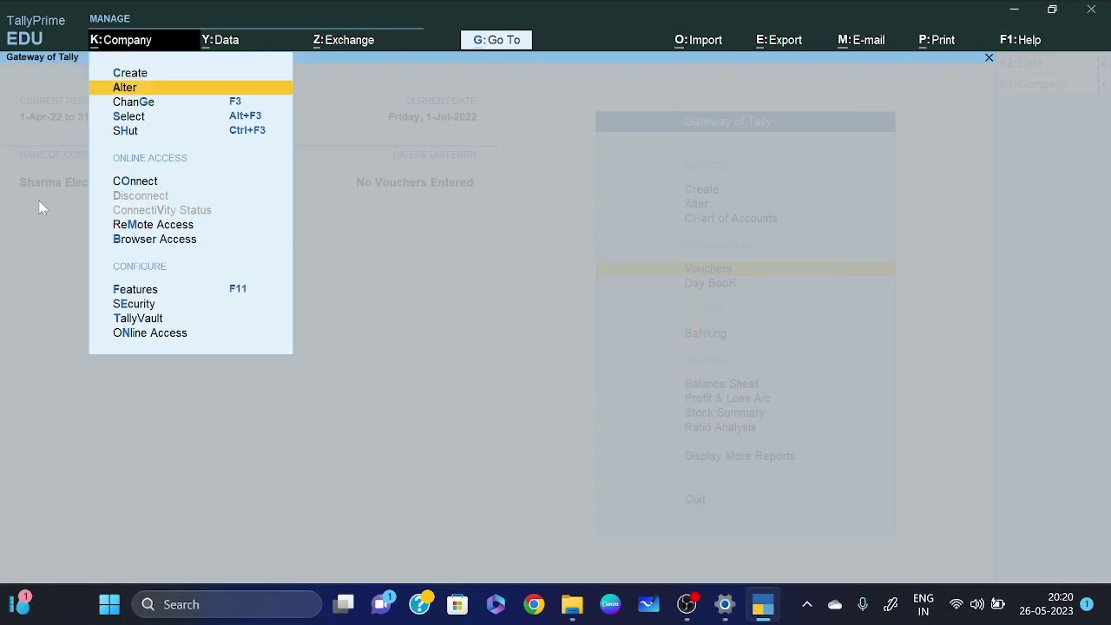
{"action": "key", "text": "Down"}
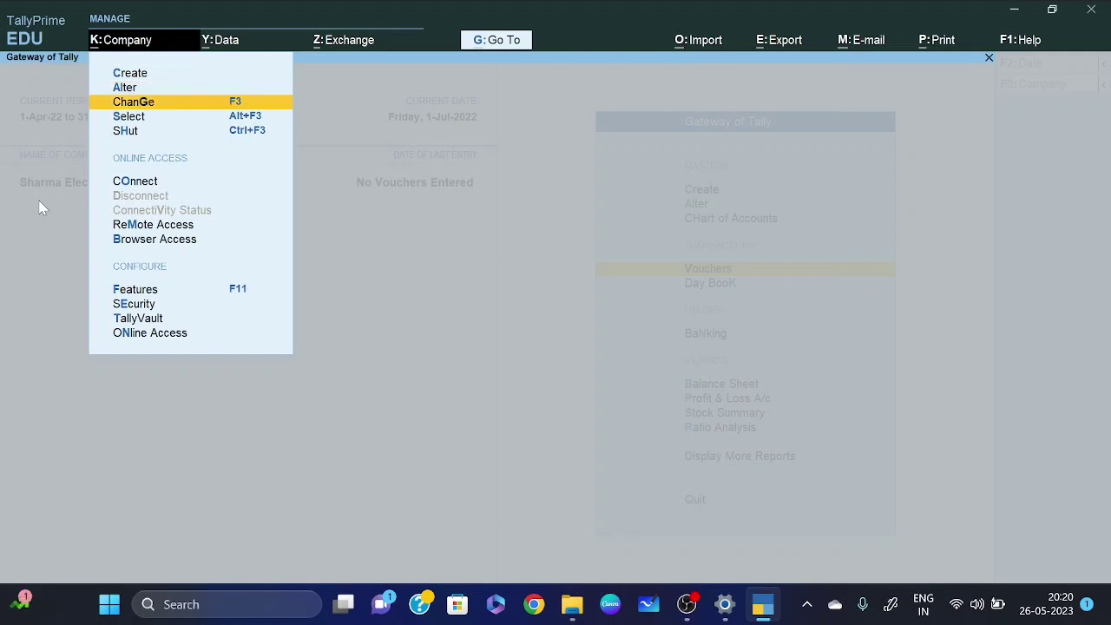
{"action": "key", "text": "Down"}
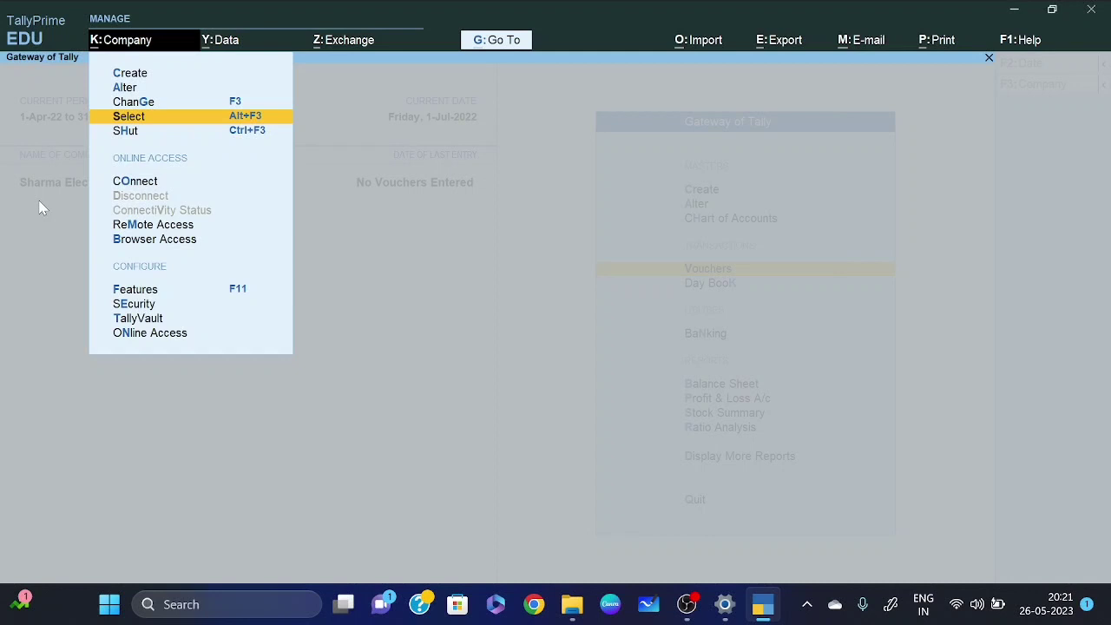
{"action": "key", "text": "Down"}
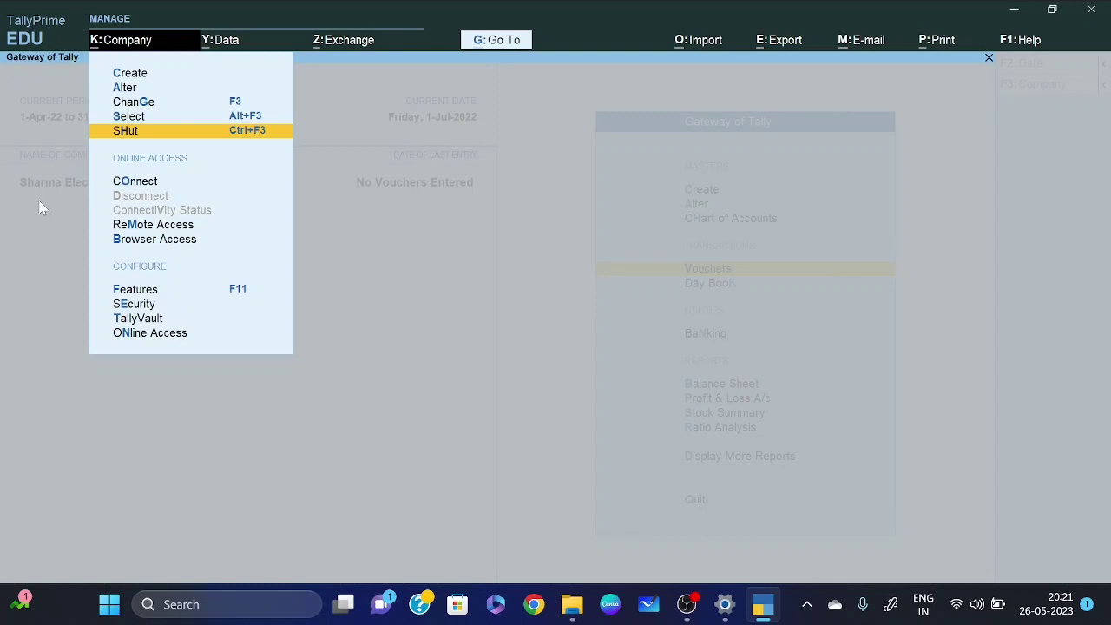
{"action": "key", "text": "Up"}
{"action": "key", "text": "Up"}
{"action": "key", "text": "Up"}
{"action": "key", "text": "Up"}
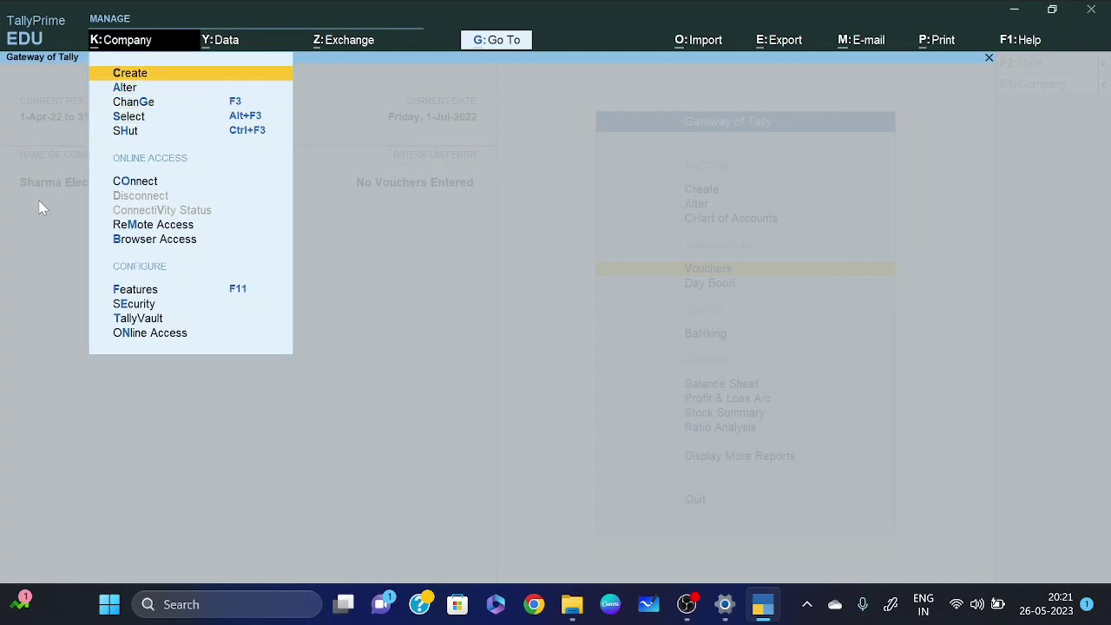
{"action": "key", "text": "Escape"}
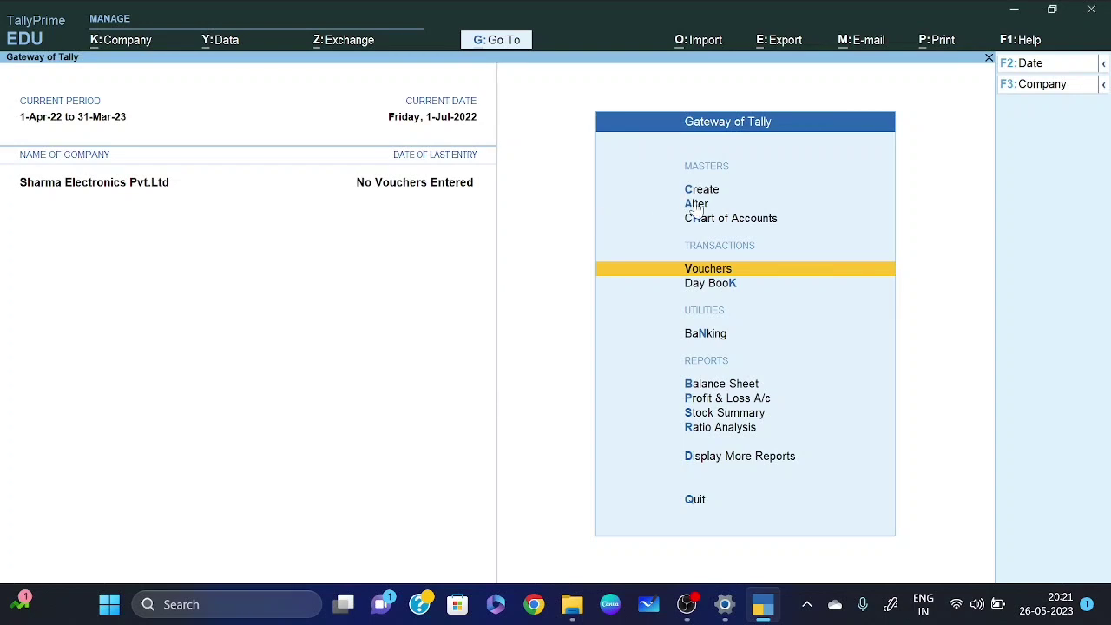
- Examine the Masters and Transactions entries of the Gateway of Tally, from Create through Day Book
{"action": "key", "text": "Up"}
{"action": "key", "text": "Up"}
{"action": "key", "text": "Up"}
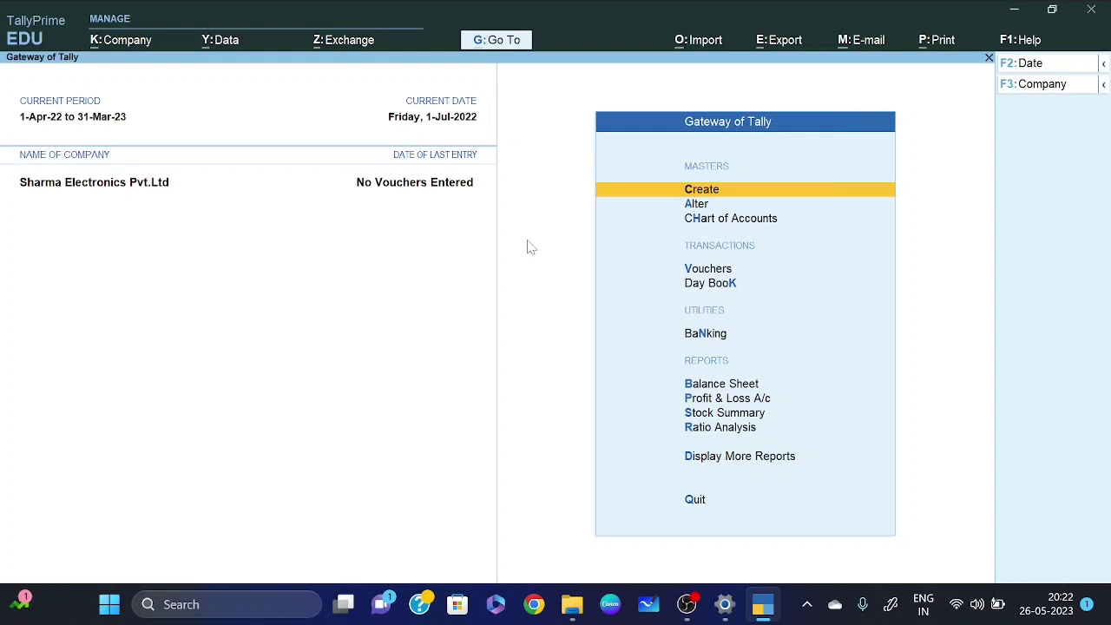
{"action": "key", "text": "Down"}
{"action": "key", "text": "Down"}
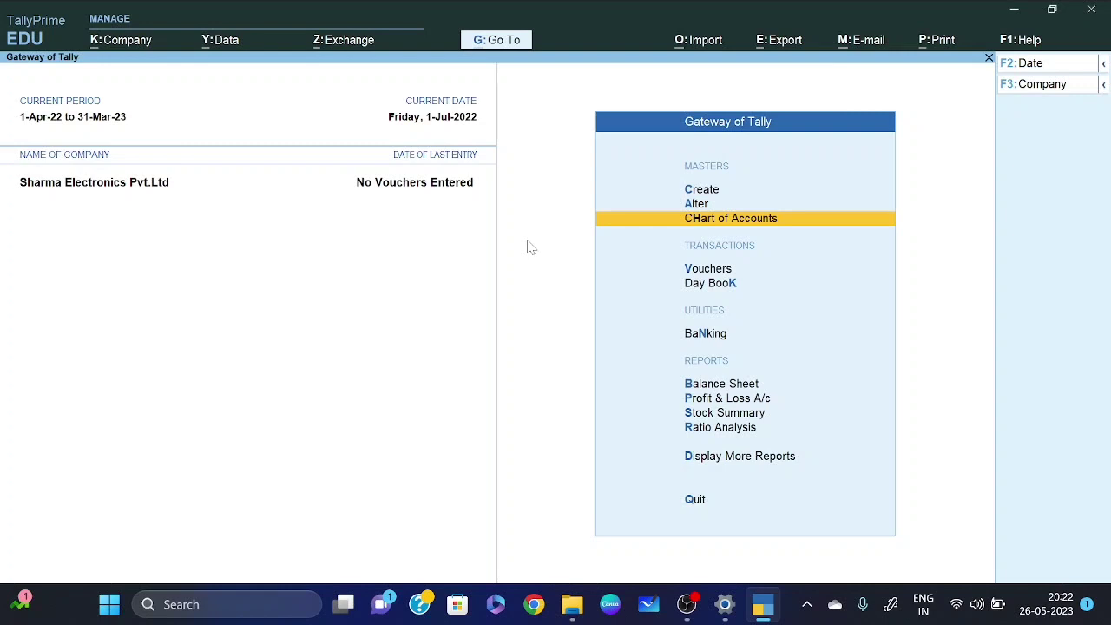
{"action": "key", "text": "Up"}
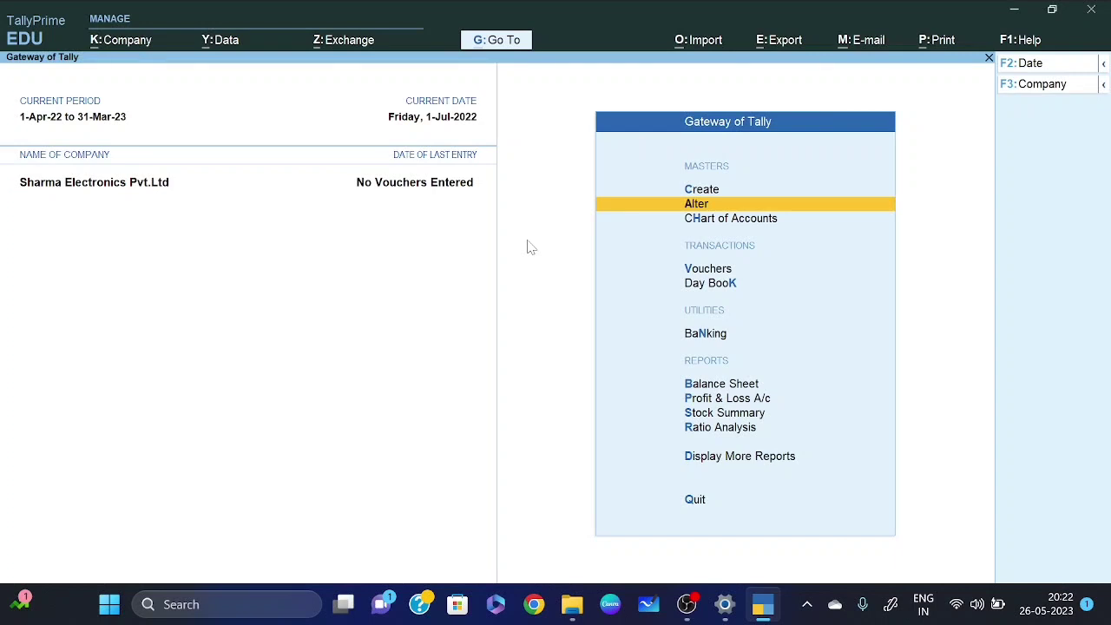
{"action": "key", "text": "Down"}
{"action": "key", "text": "Down"}
{"action": "key", "text": "Down"}
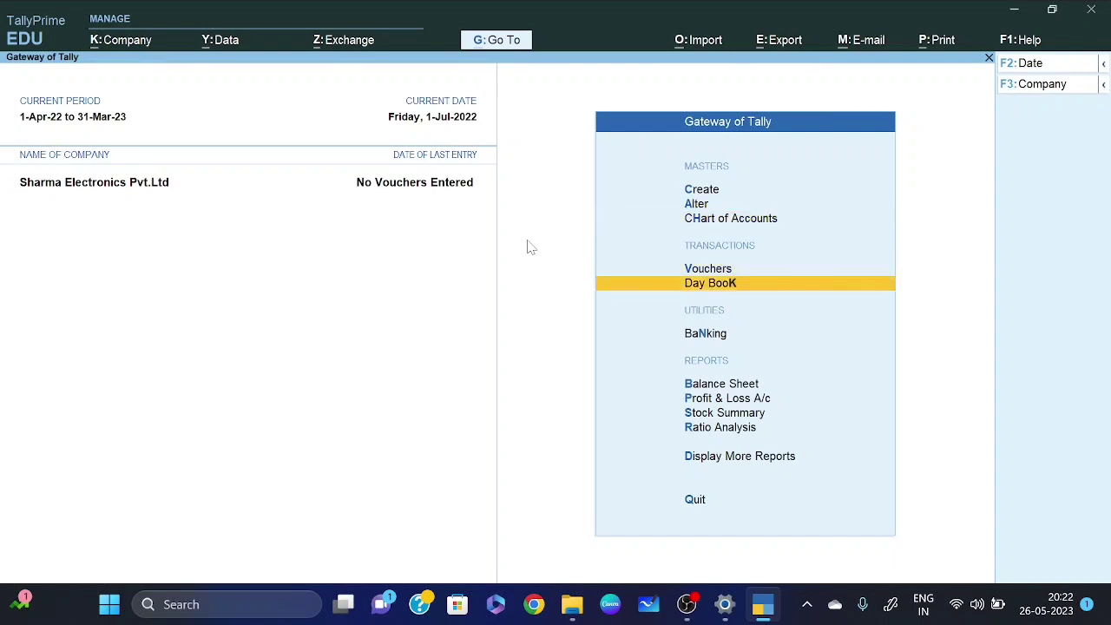
{"action": "key", "text": "Up"}
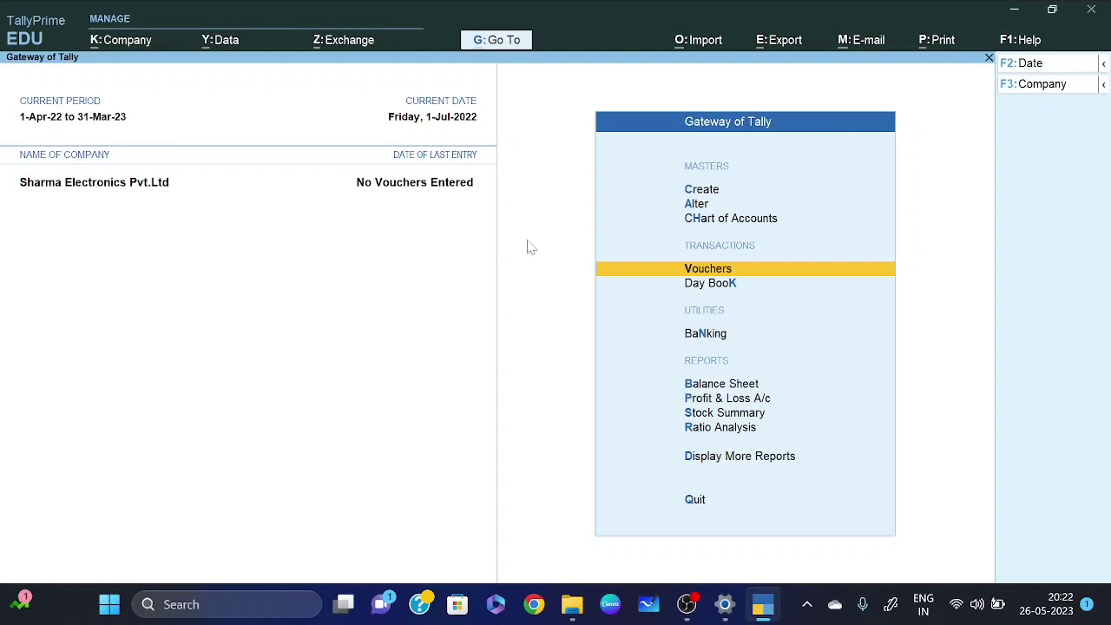
{"action": "key", "text": "Down"}
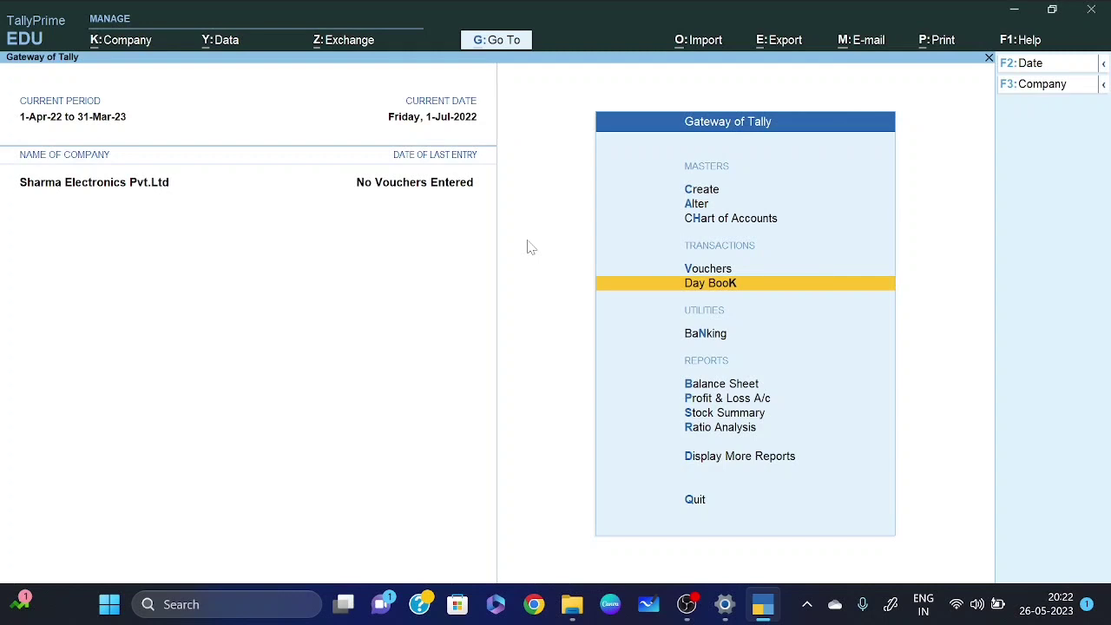
- Go through the Utilities and Reports entries of the Gateway of Tally, from Banking to Display More Reports
{"action": "key", "text": "Down"}
{"action": "key", "text": "Down"}
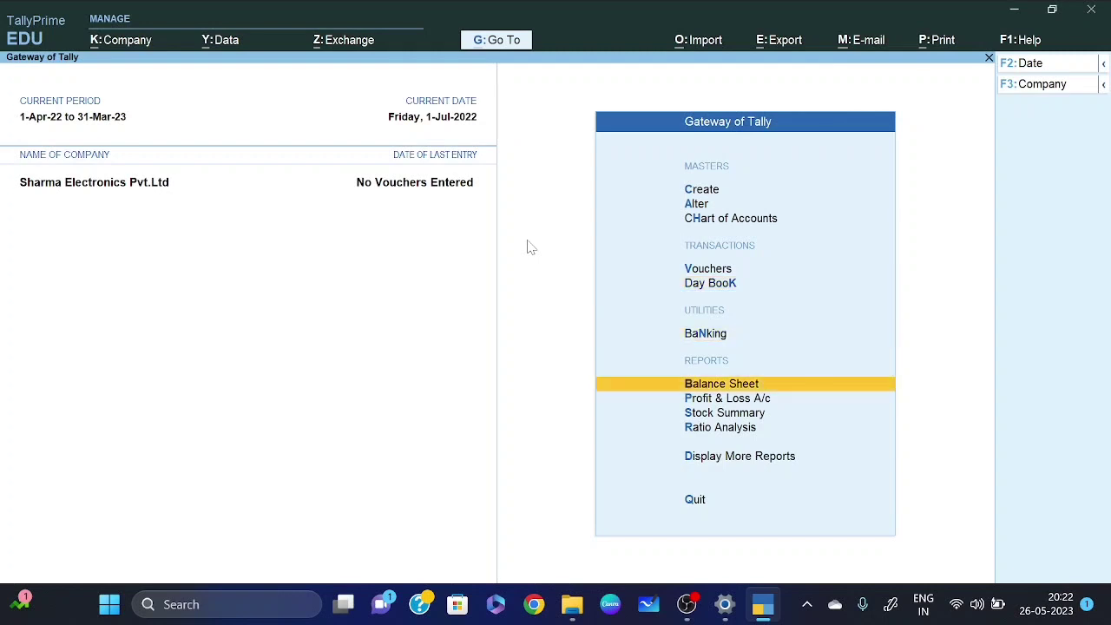
{"action": "key", "text": "Down"}
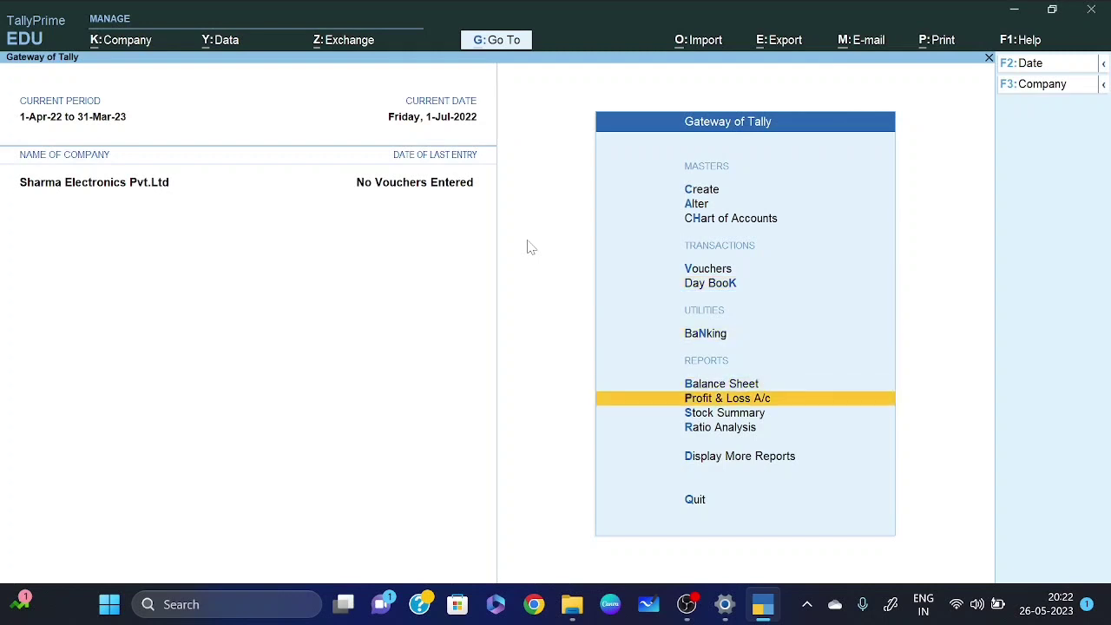
{"action": "key", "text": "Down"}
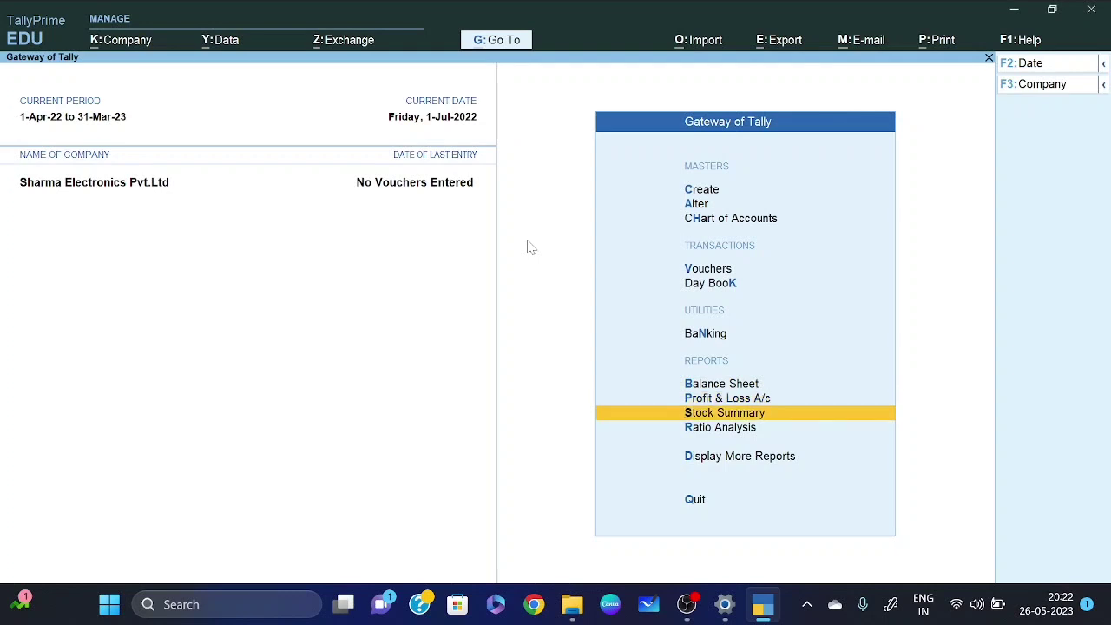
{"action": "key", "text": "Down"}
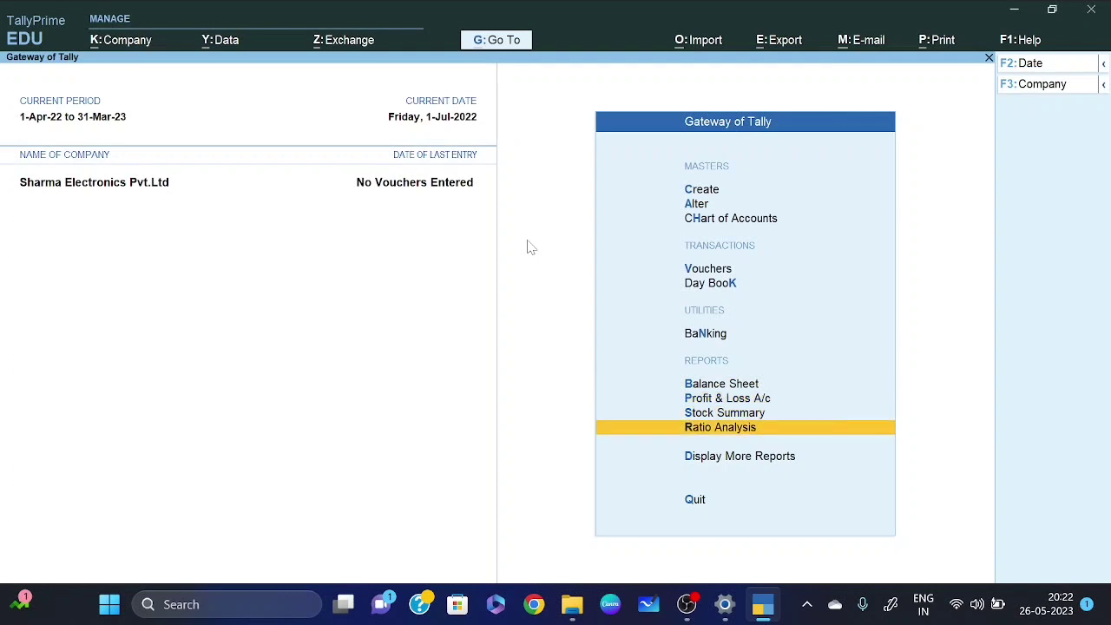
{"action": "key", "text": "Down"}
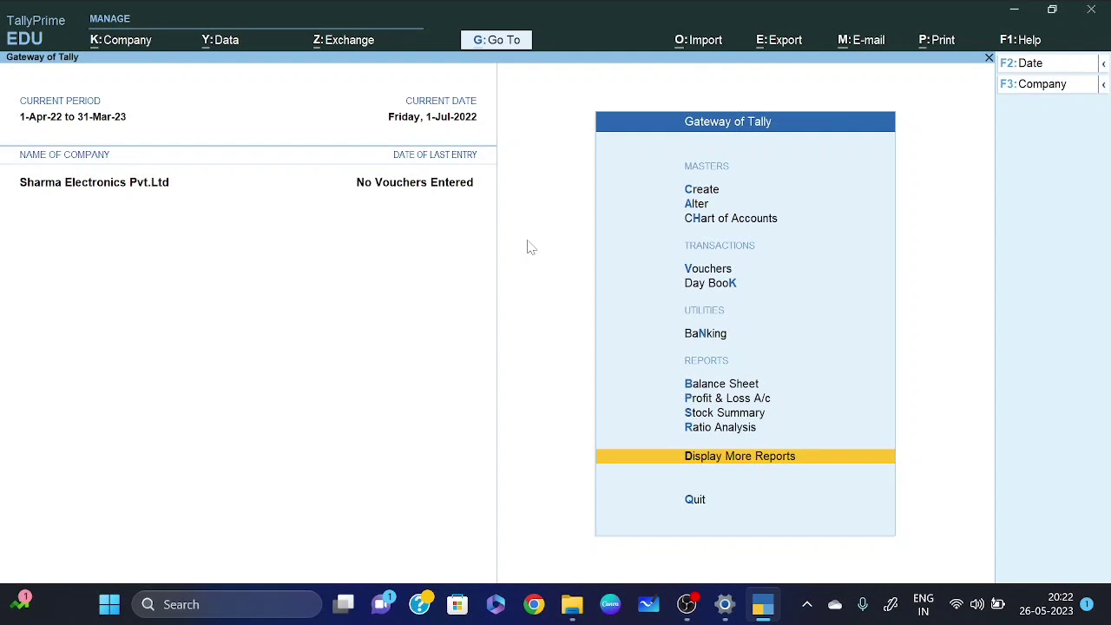
- Open Display More Reports and examine its accounting reports from Trial Balance to Statements of Accounts
{"action": "key", "text": "Return"}
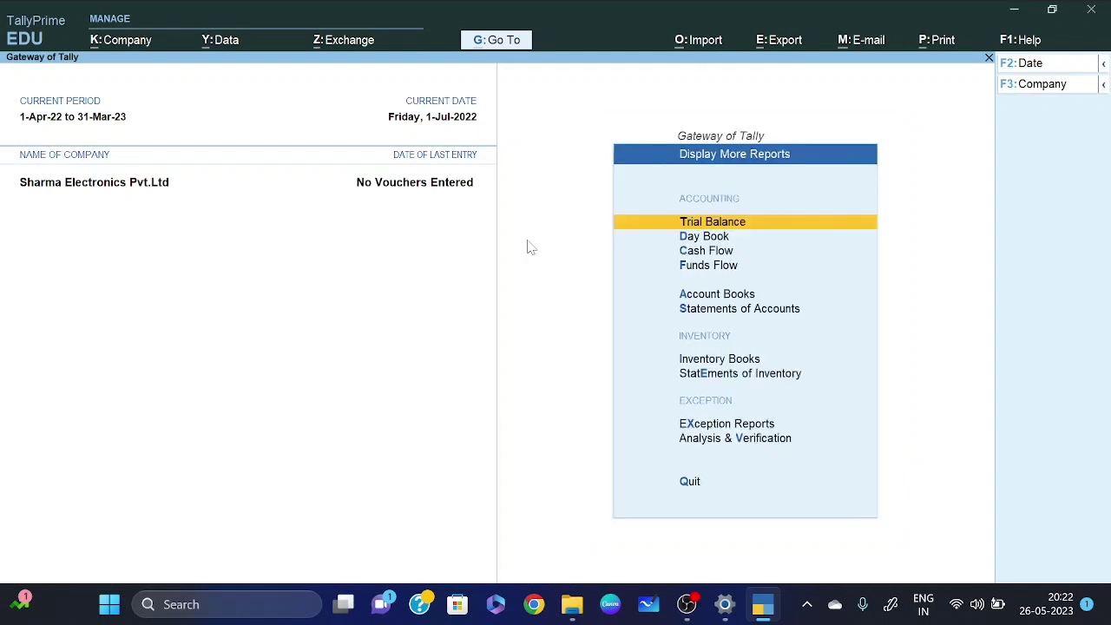
{"action": "key", "text": "Down"}
{"action": "key", "text": "Down"}
{"action": "key", "text": "Down"}
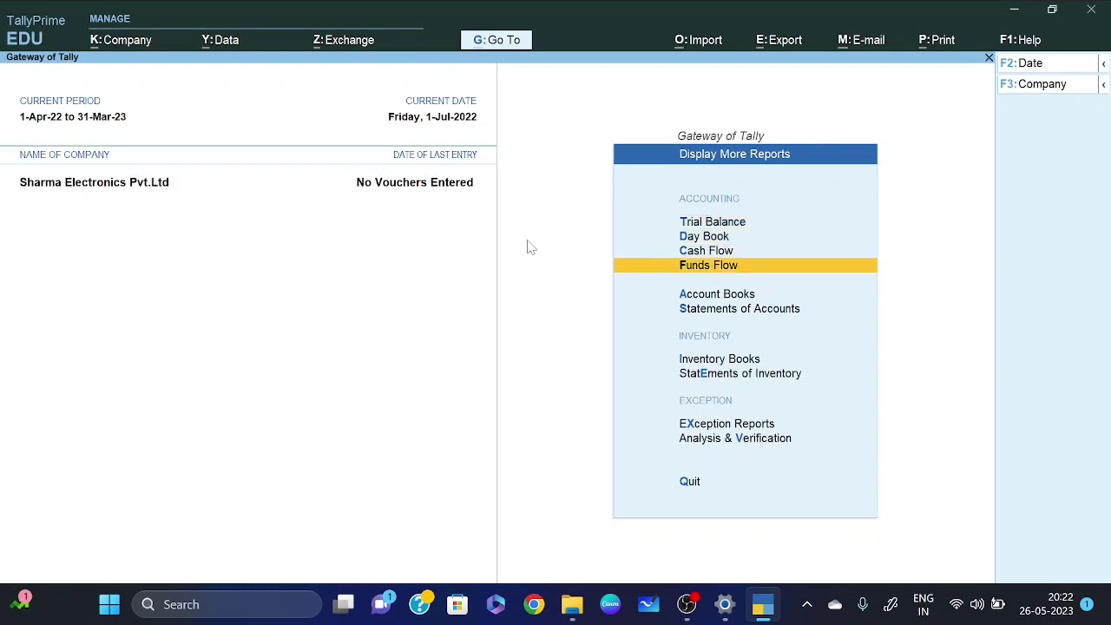
{"action": "key", "text": "Down"}
{"action": "key", "text": "Down"}
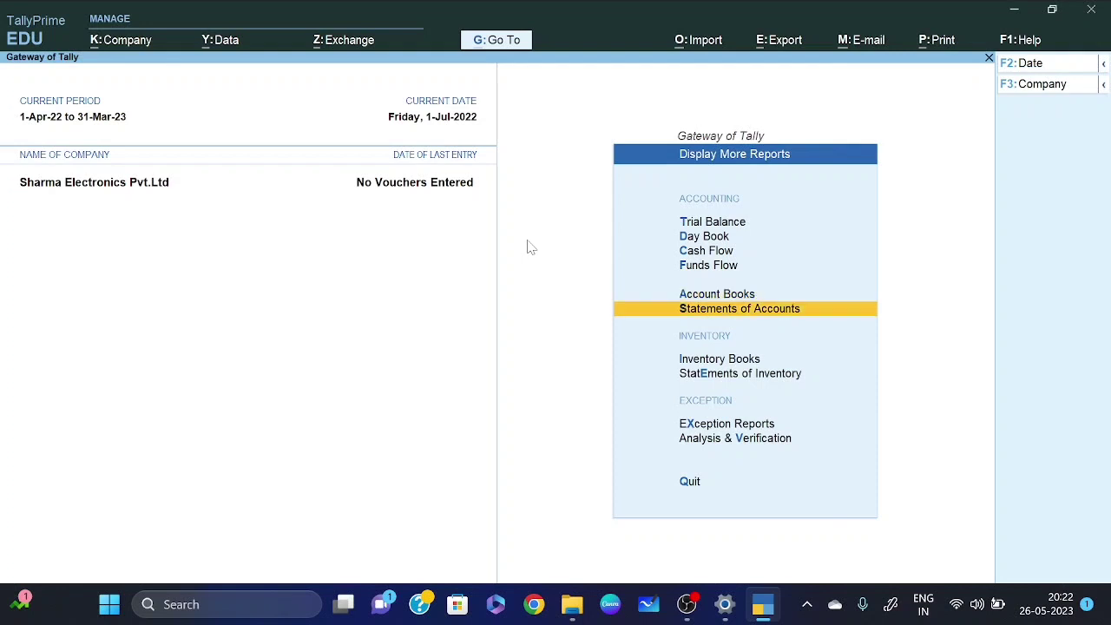
- Examine the Receivables, Payables and Ledger options of Outstandings under Statements of Accounts, and return to the Gateway of Tally
{"action": "key", "text": "Return"}
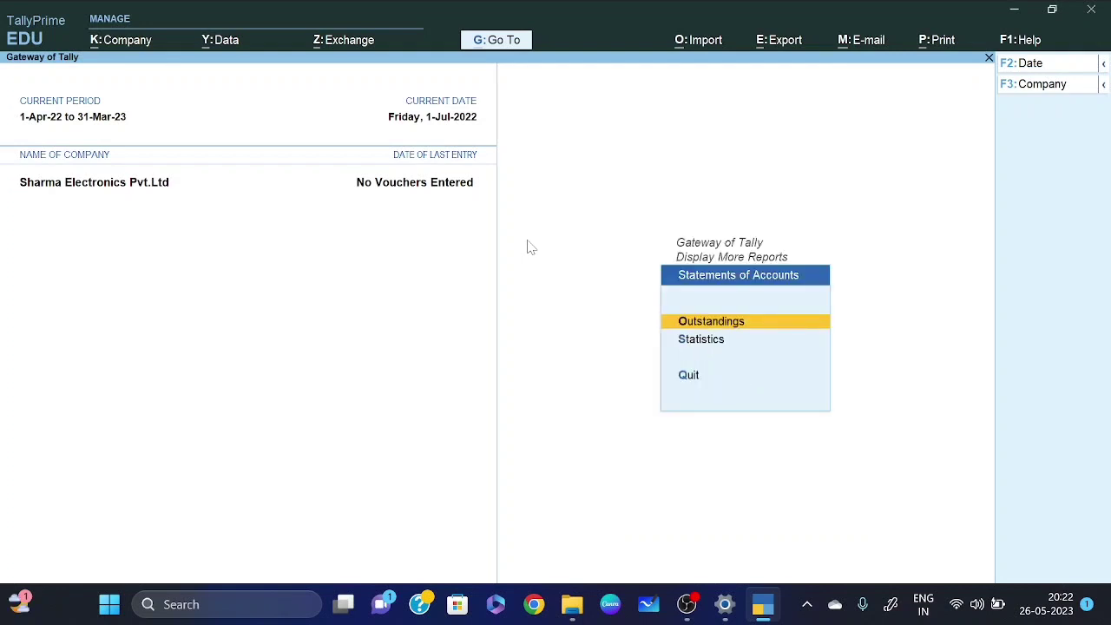
{"action": "key", "text": "Return"}
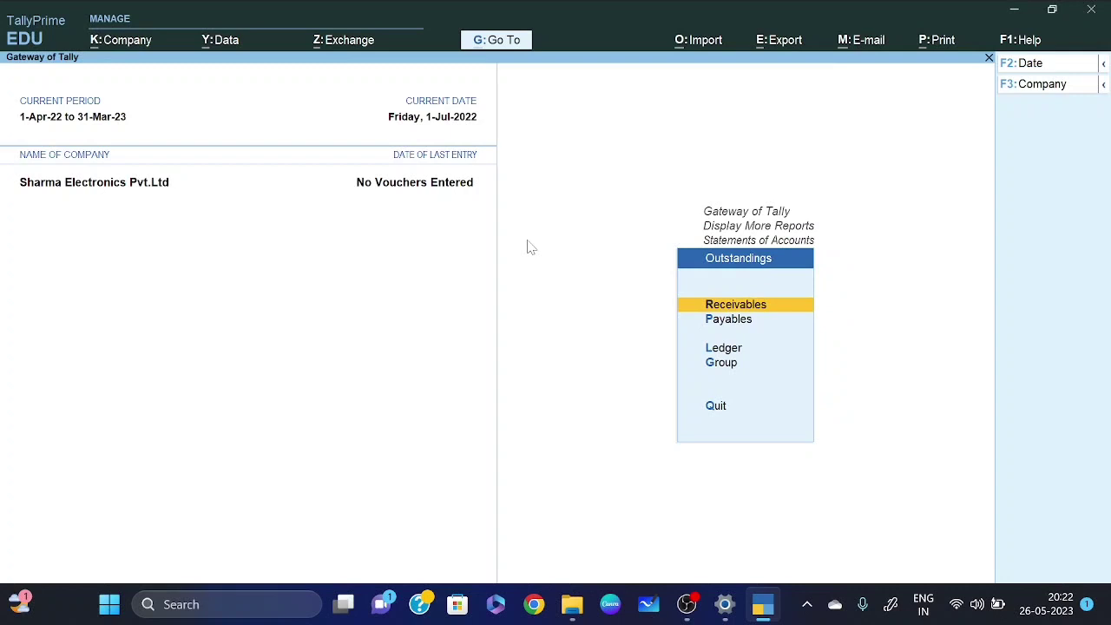
{"action": "key", "text": "Down"}
{"action": "key", "text": "Up"}
{"action": "key", "text": "Down"}
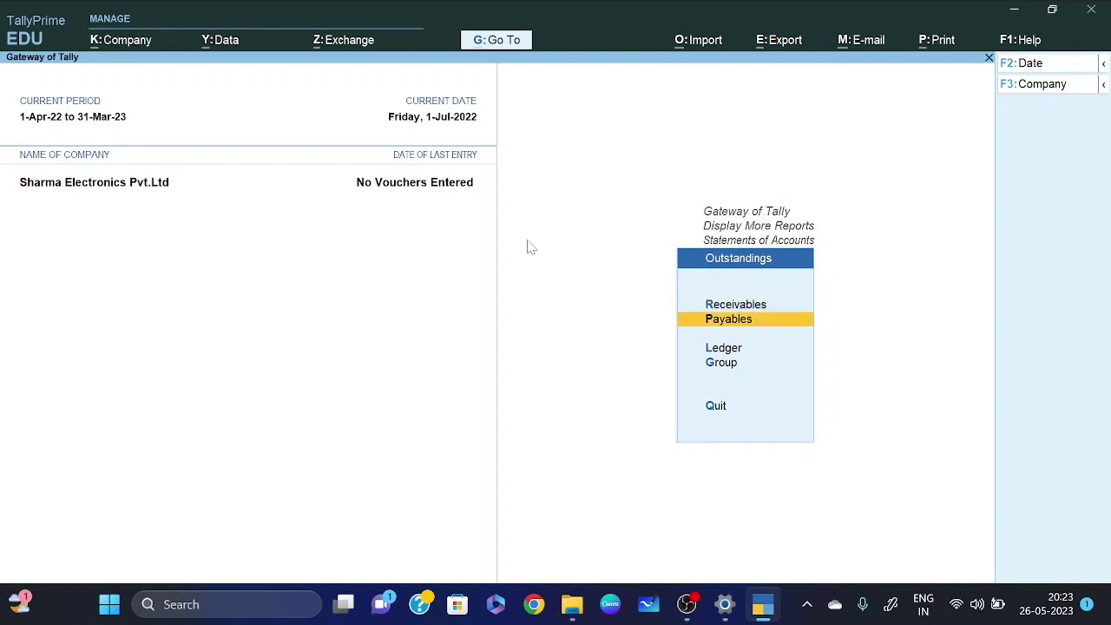
{"action": "key", "text": "Down"}
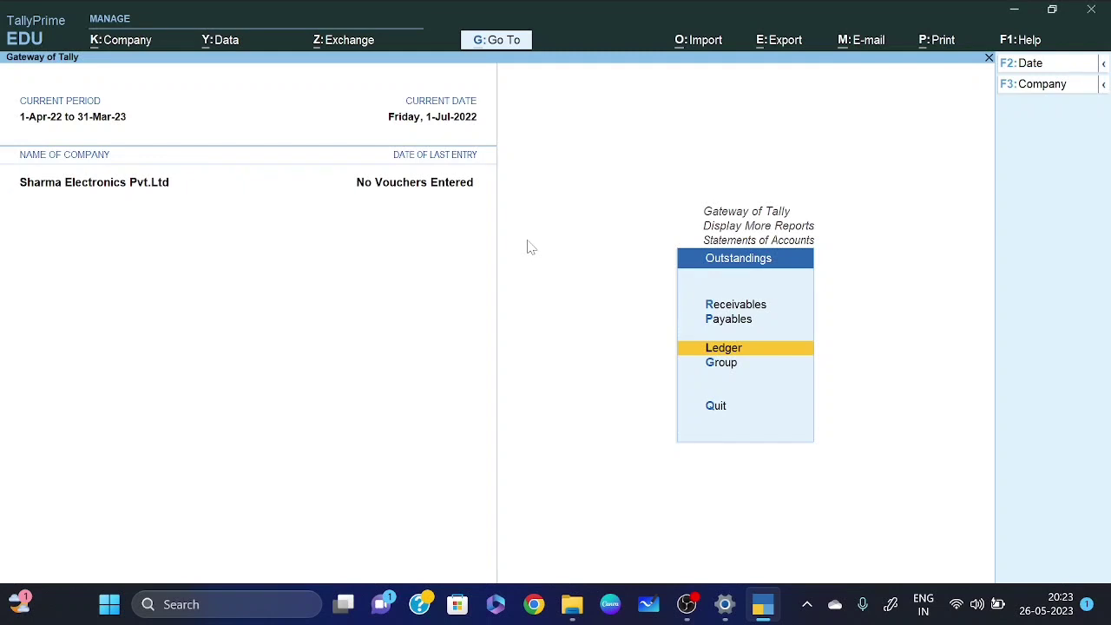
{"action": "key", "text": "Escape"}
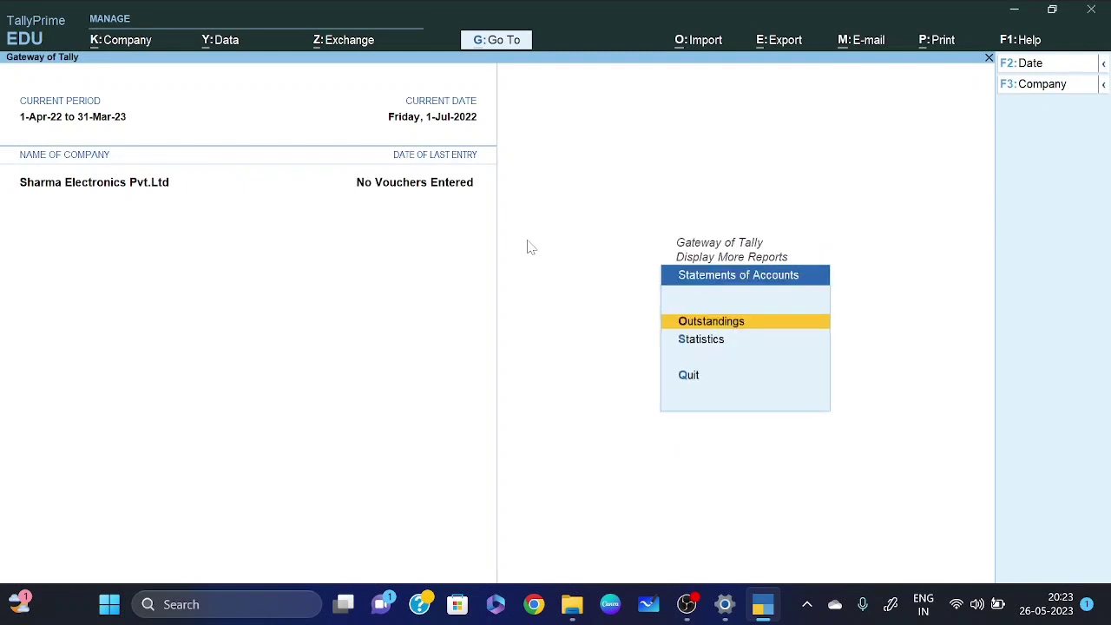
{"action": "key", "text": "Escape"}
{"action": "key", "text": "Escape"}
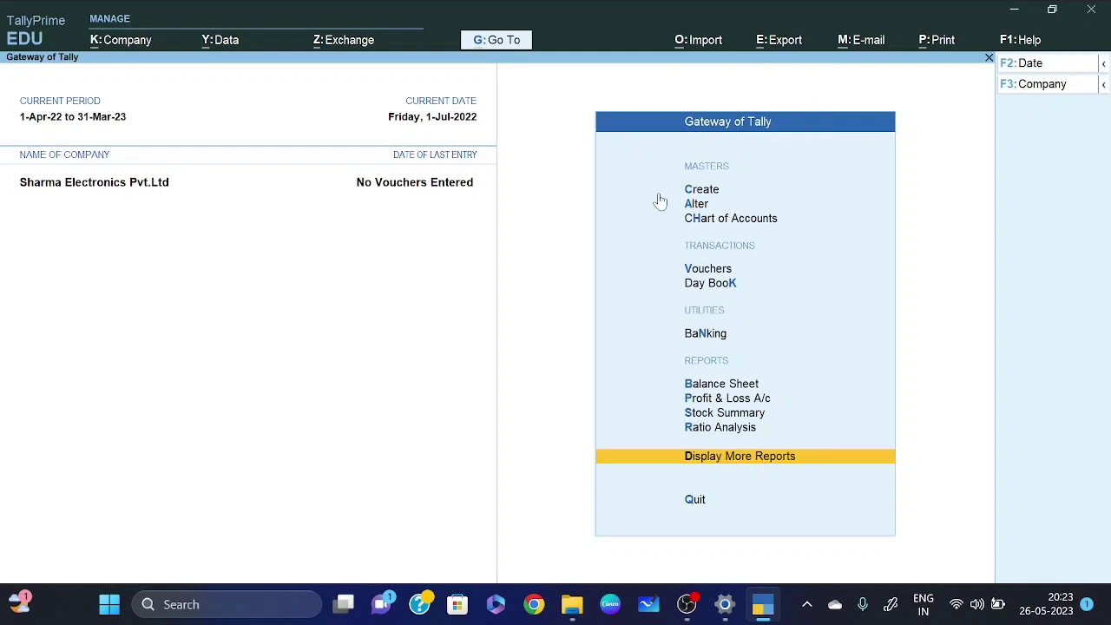
- Open Master Creation from the Gateway of Tally to show the list of masters
{"action": "key", "text": "Up"}
{"action": "key", "text": "Up"}
{"action": "key", "text": "Up"}
{"action": "key", "text": "Up"}
{"action": "key", "text": "Up"}
{"action": "key", "text": "Up"}
{"action": "key", "text": "Up"}
{"action": "key", "text": "Up"}
{"action": "key", "text": "Up"}
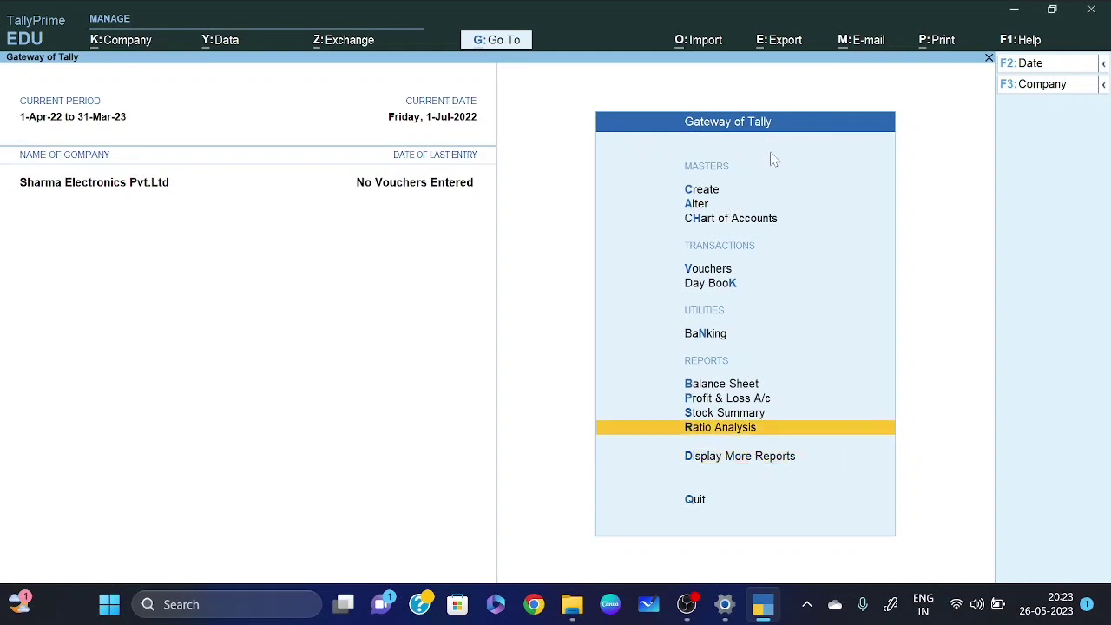
{"action": "key", "text": "Up"}
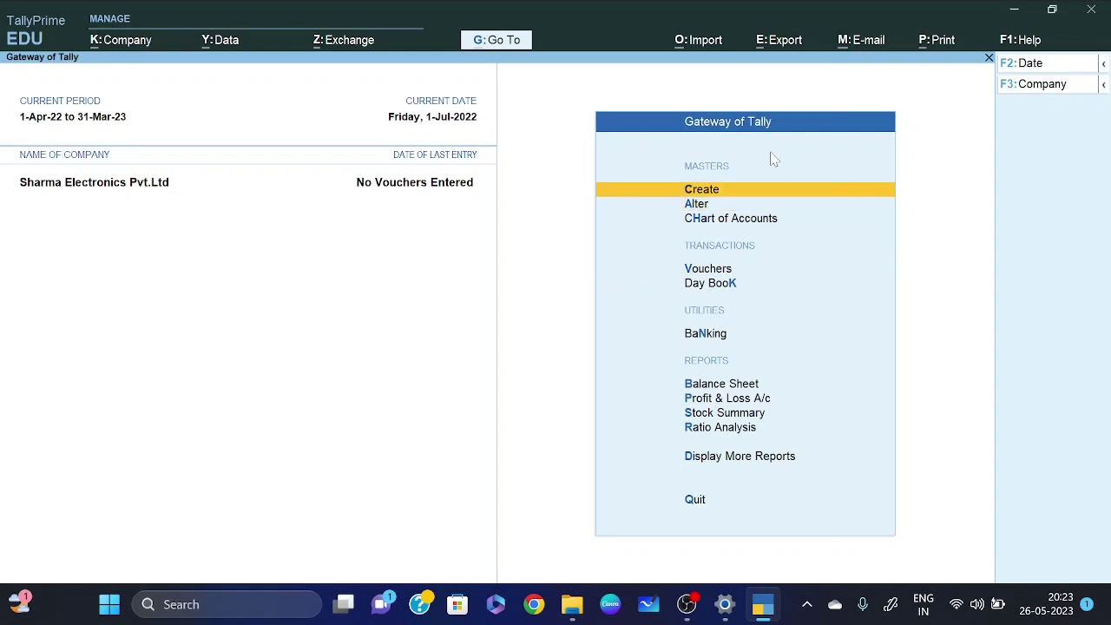
{"action": "key", "text": "Return"}
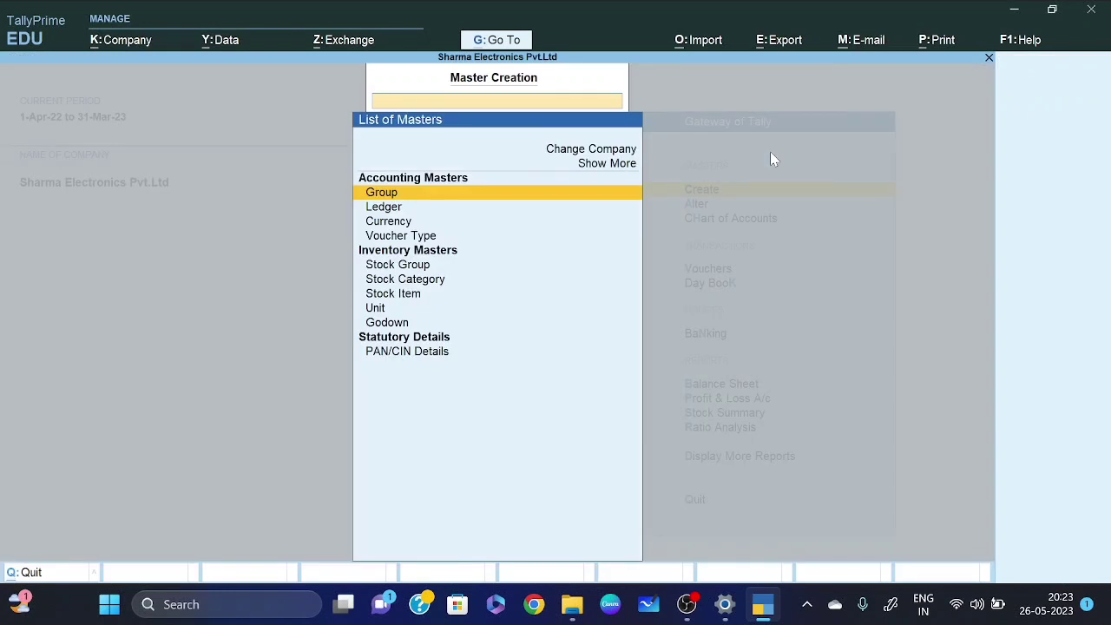
- Examine the accounting masters and inventory masters available for creation, from Group through Godown
{"action": "key", "text": "Up"}
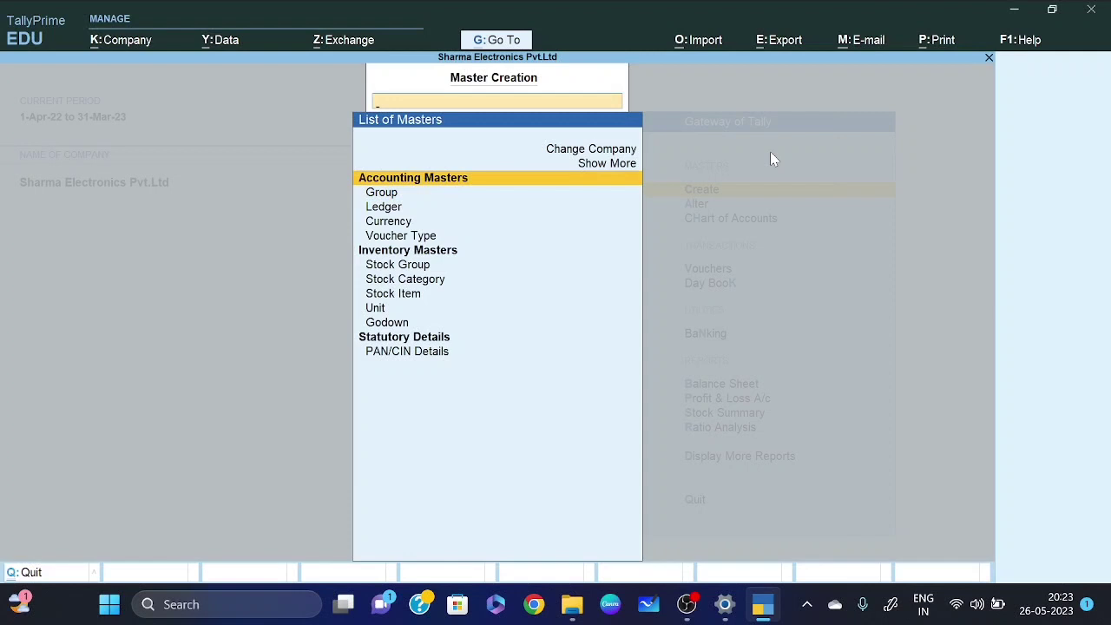
{"action": "key", "text": "Down"}
{"action": "key", "text": "Down"}
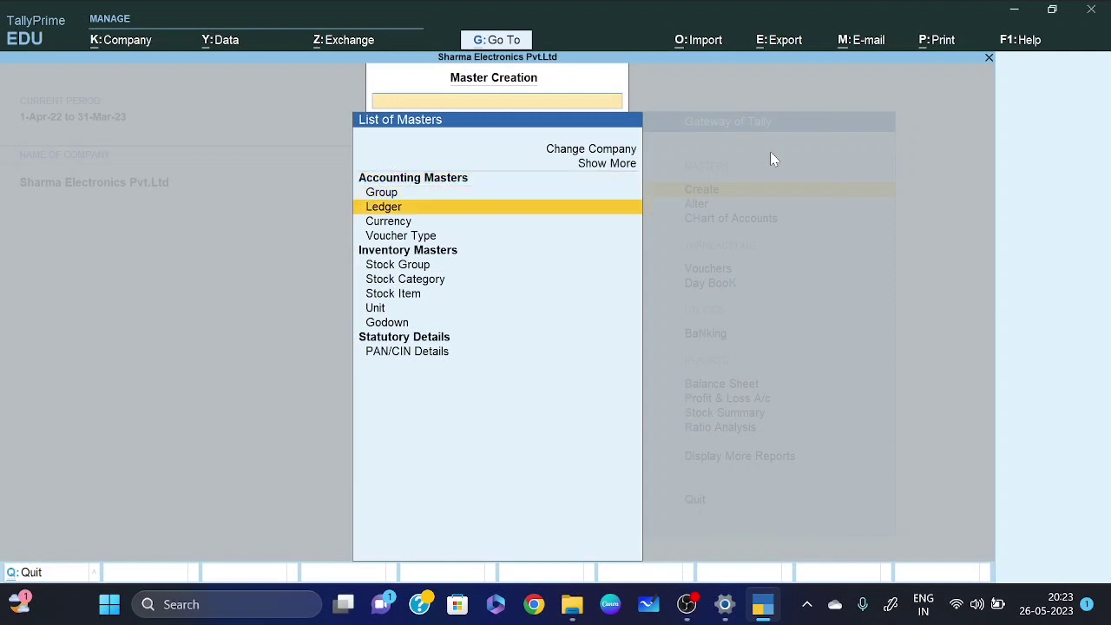
{"action": "key", "text": "Down"}
{"action": "key", "text": "Down"}
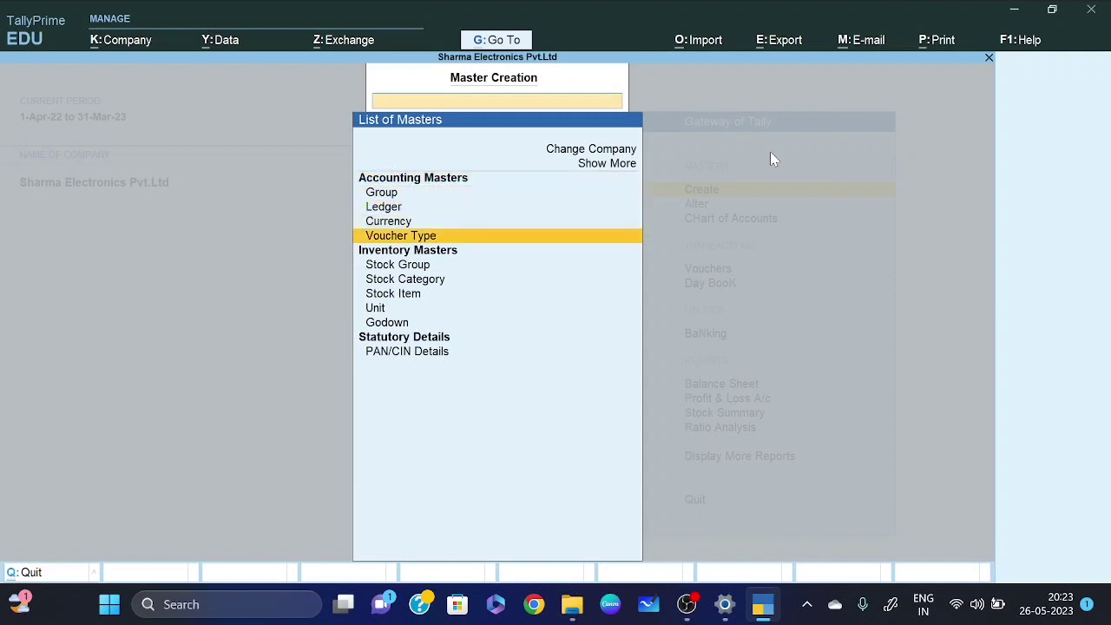
{"action": "key", "text": "Down"}
{"action": "key", "text": "Down"}
{"action": "key", "text": "Down"}
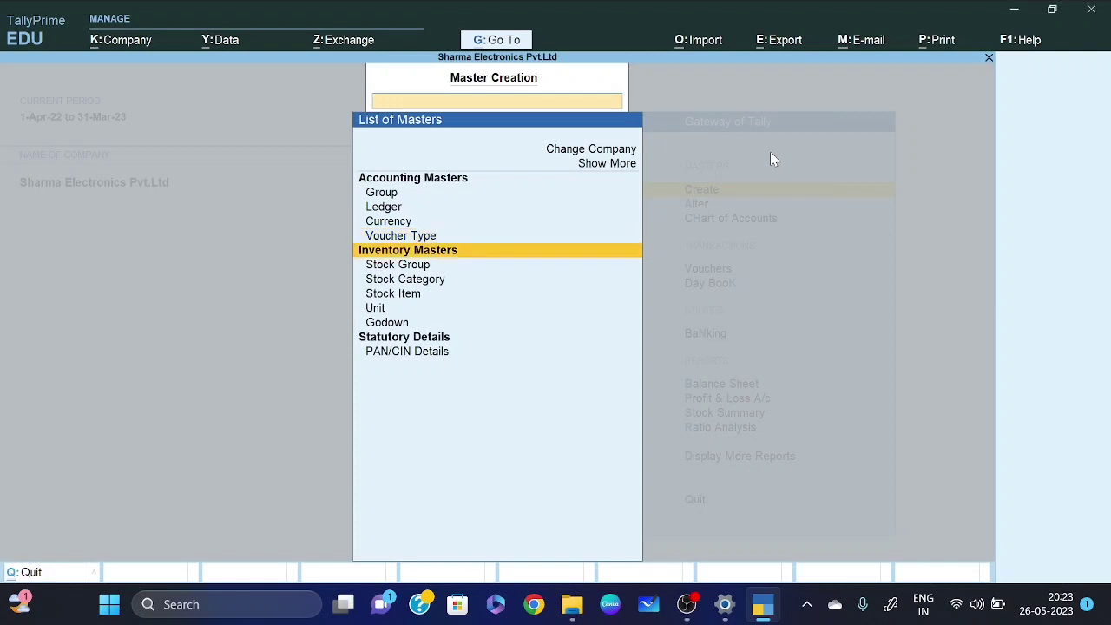
{"action": "key", "text": "Down"}
{"action": "key", "text": "Down"}
{"action": "key", "text": "Down"}
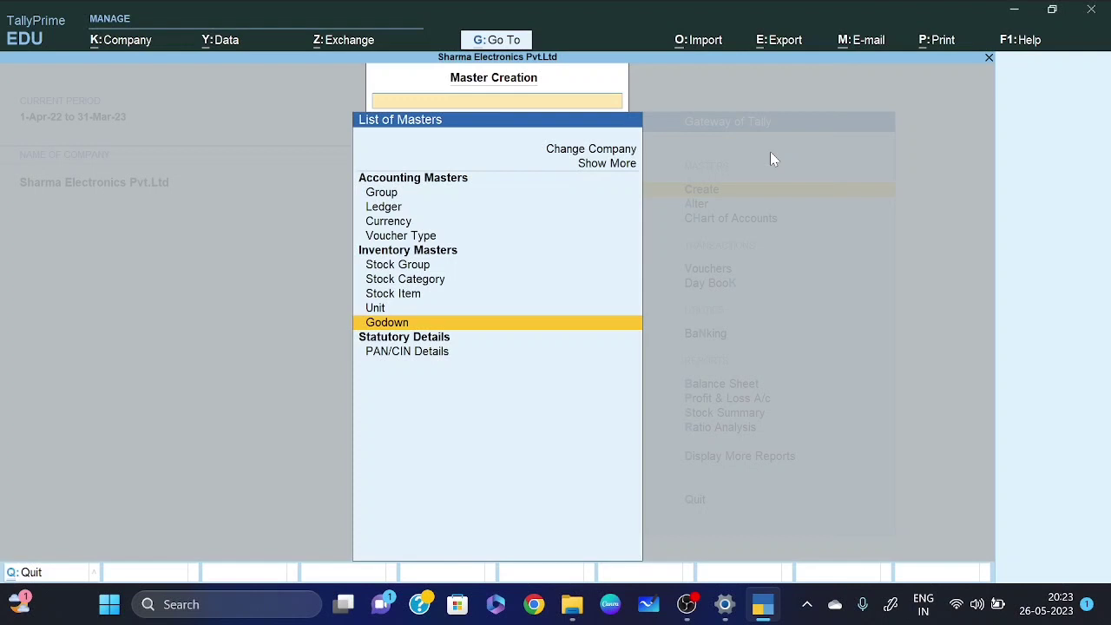
{"action": "key", "text": "Up"}
{"action": "key", "text": "Up"}
{"action": "key", "text": "Up"}
{"action": "key", "text": "Up"}
{"action": "key", "text": "Up"}
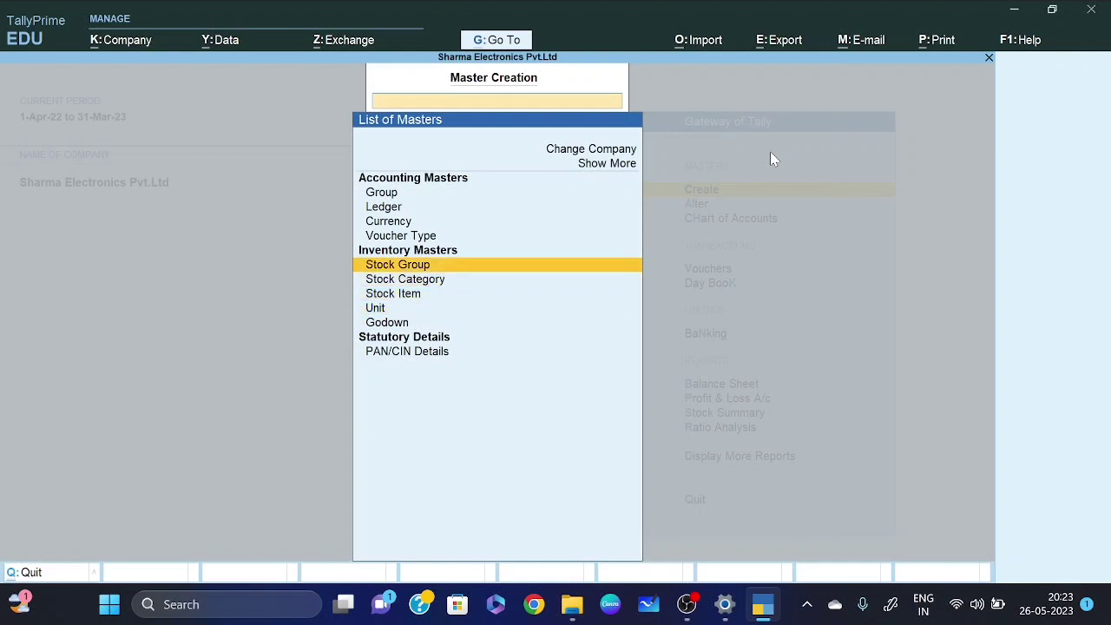
{"action": "key", "text": "Up"}
{"action": "key", "text": "Up"}
{"action": "key", "text": "Up"}
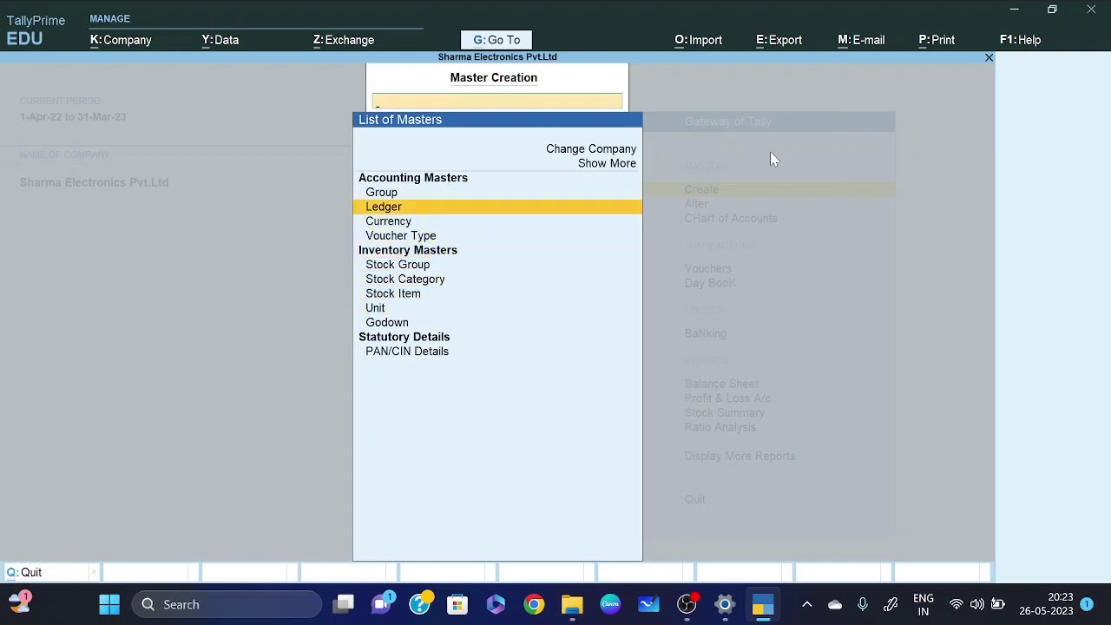
{"action": "key", "text": "Up"}
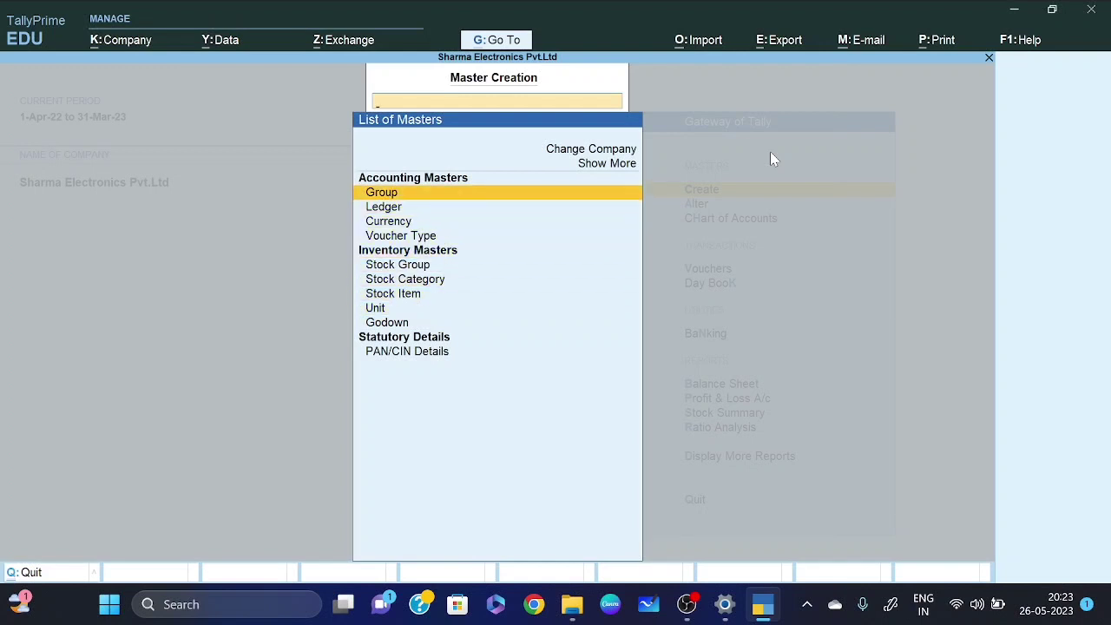
- Create a ledger named Purchase A/c under Purchase Accounts, with the ledger type Not Applicable
{"action": "key", "text": "Down"}
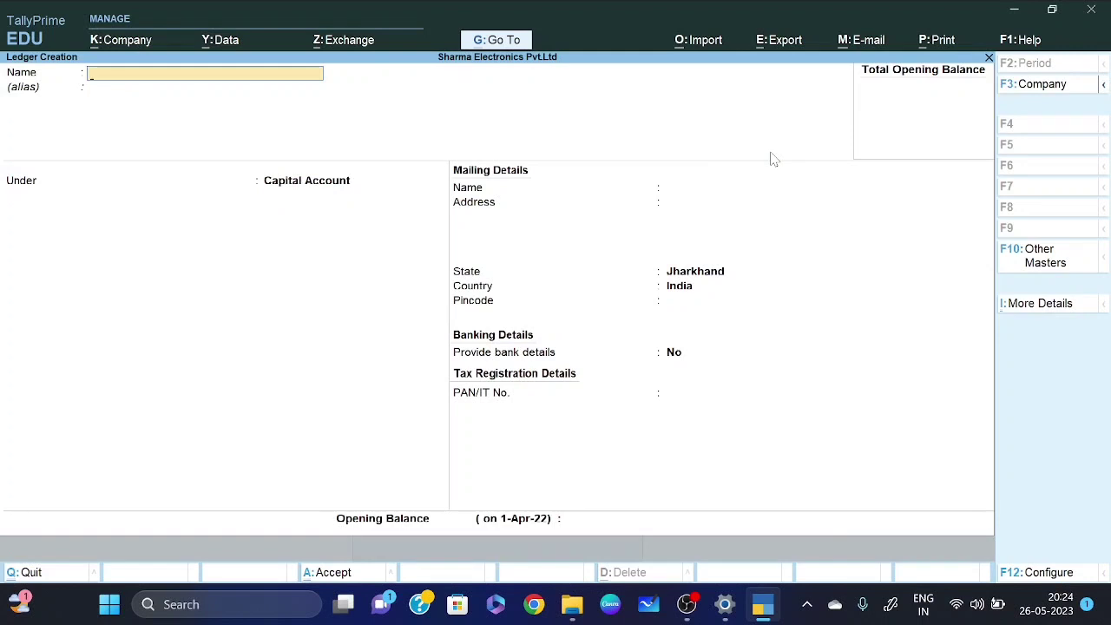
{"action": "type", "text": "Purchase a/c"}
{"action": "key", "text": "Return"}
{"action": "key", "text": "Return"}
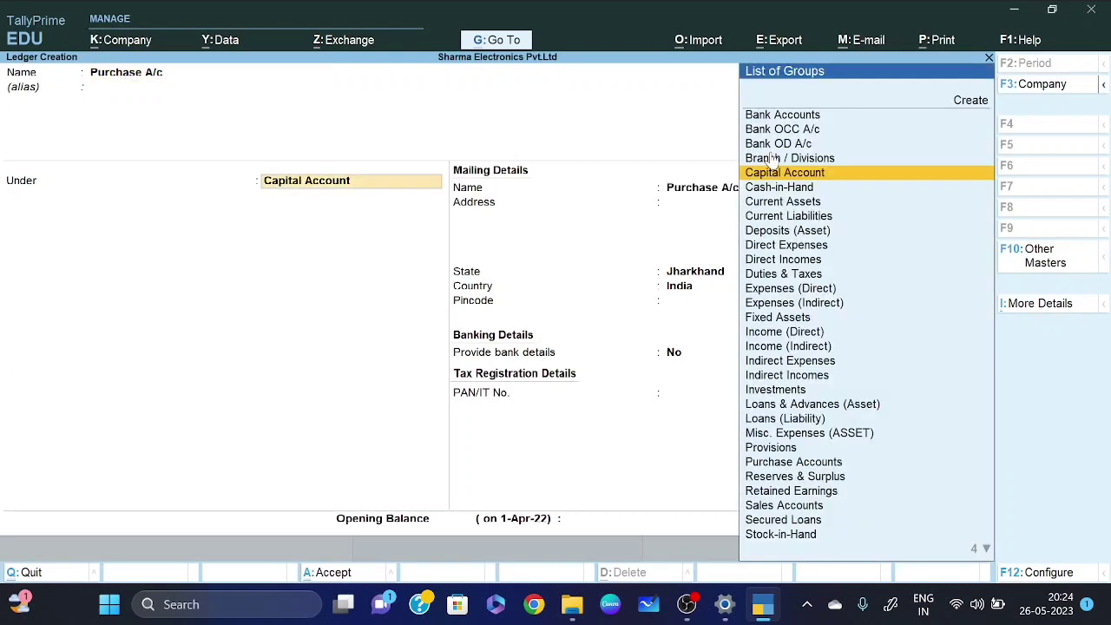
{"action": "type", "text": "Pur"}
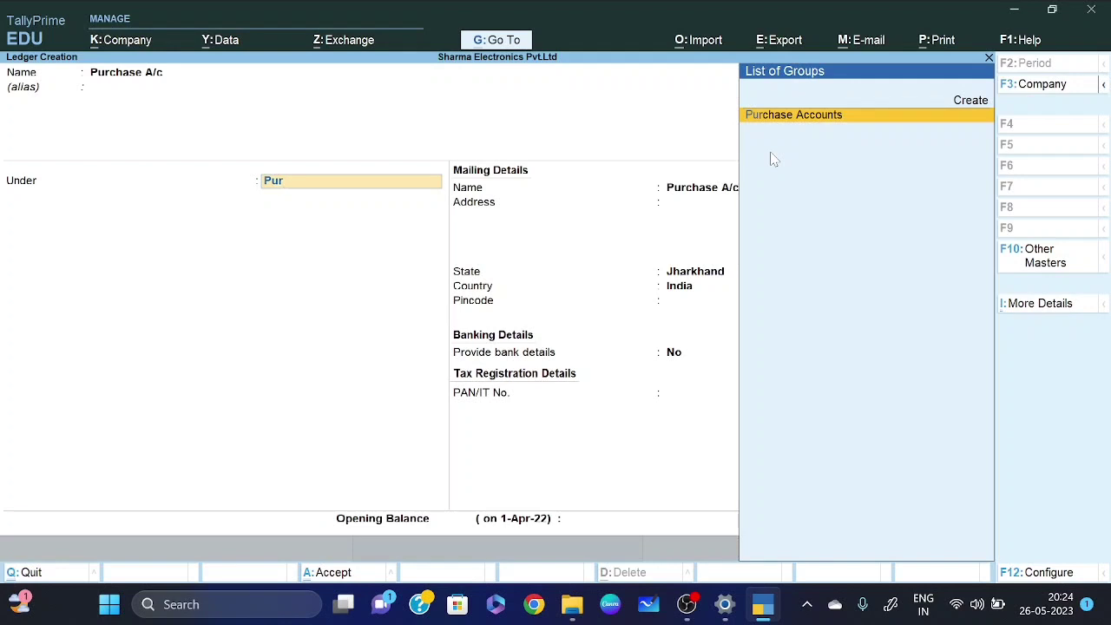
{"action": "key", "text": "Return"}
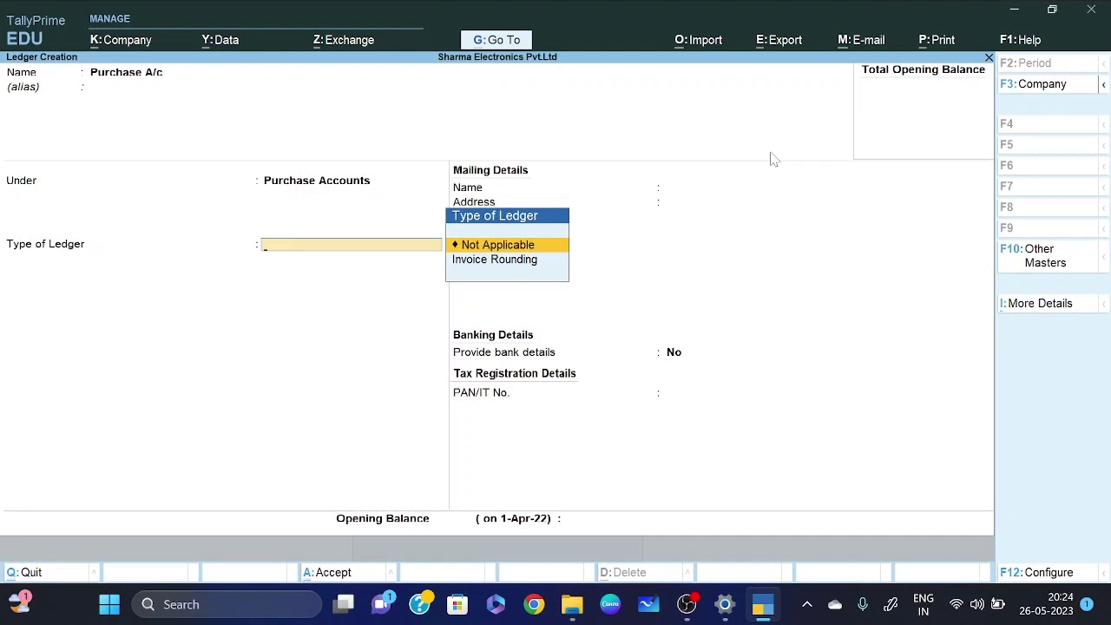
{"action": "key", "text": "Return"}
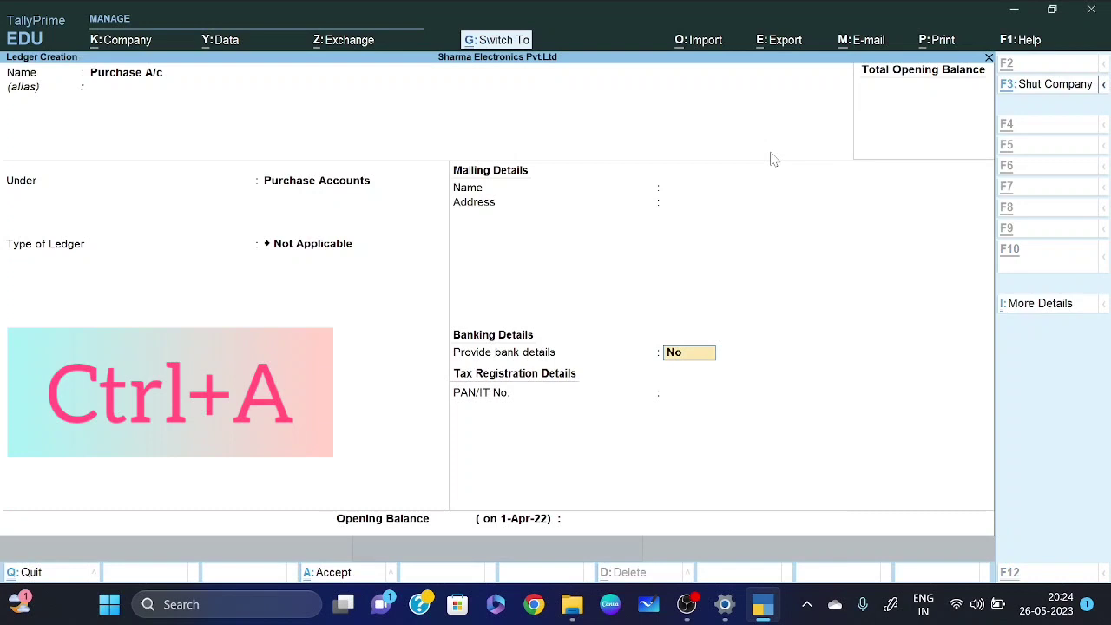
{"action": "key", "text": "ctrl+a"}
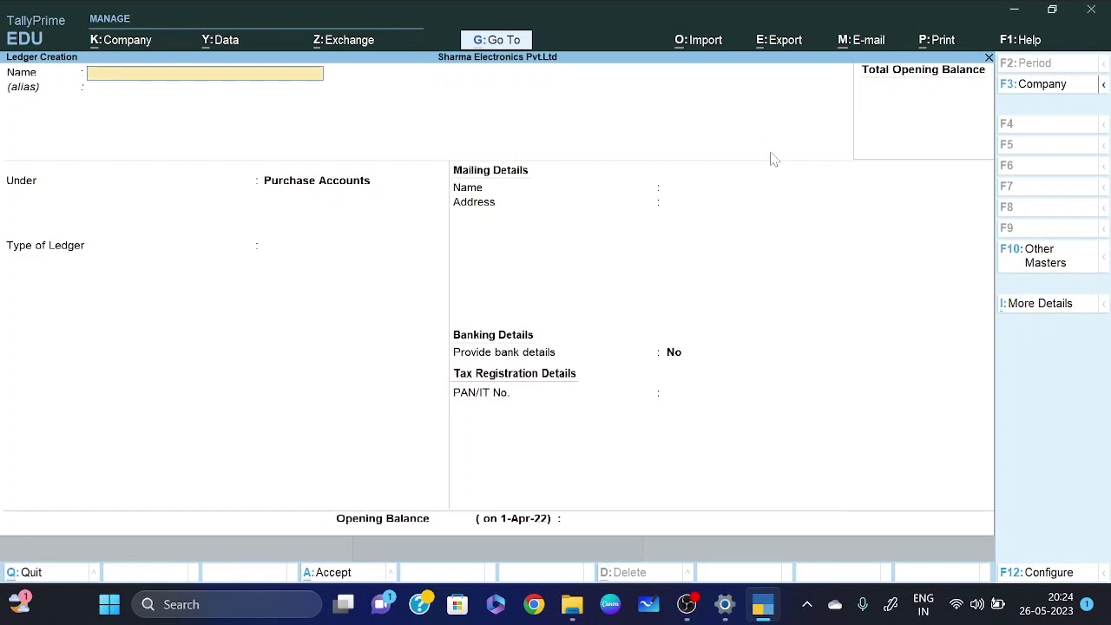
- Create a ledger named Sales A/c under Sales Accounts with type Not Applicable, and return to the Gateway of Tally
{"action": "type", "text": "Sales A/c"}
{"action": "key", "text": "Return"}
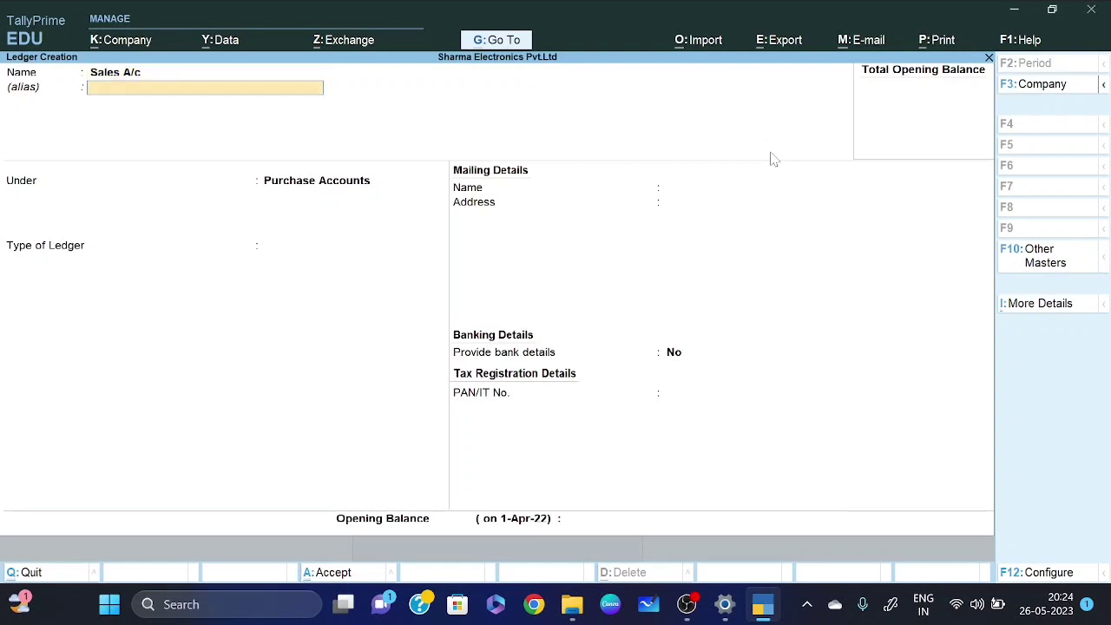
{"action": "key", "text": "Return"}
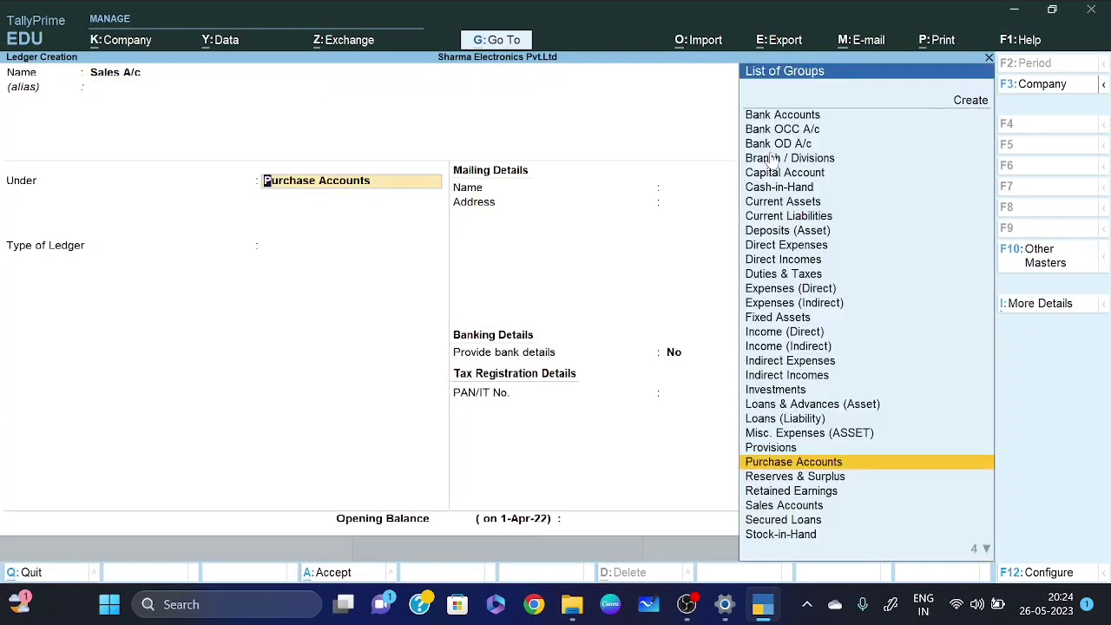
{"action": "key", "text": "Down"}
{"action": "key", "text": "Down"}
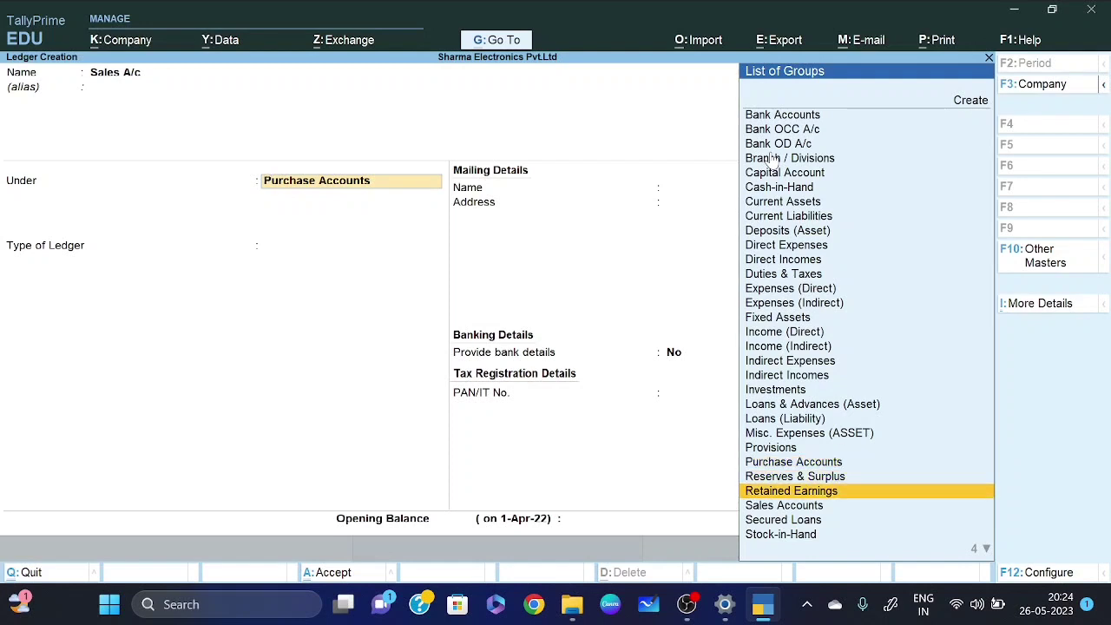
{"action": "key", "text": "Down"}
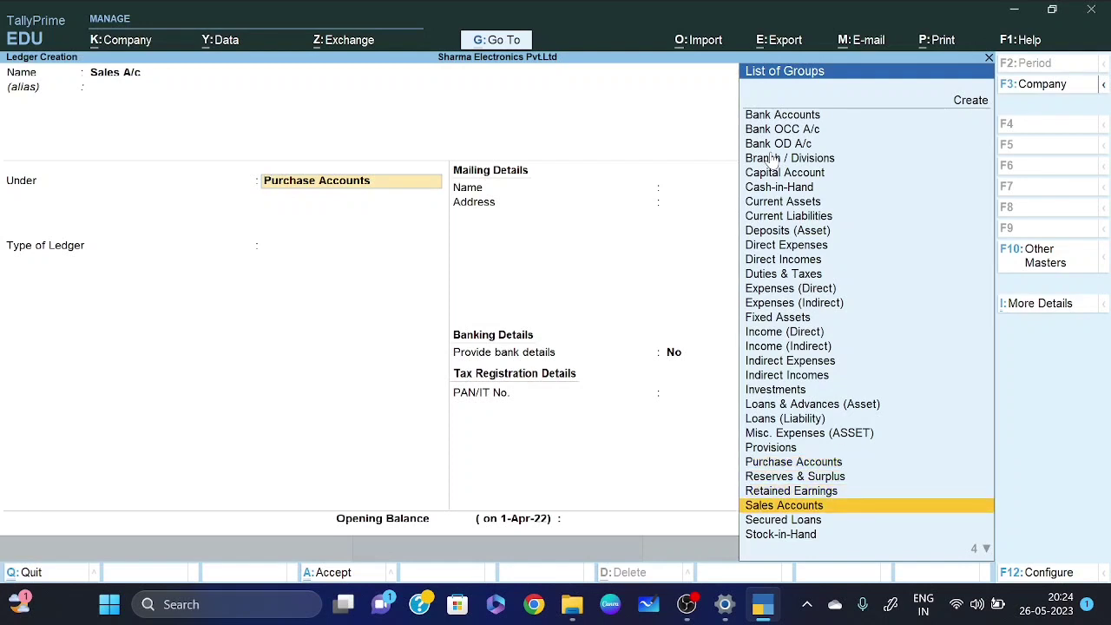
{"action": "key", "text": "Return"}
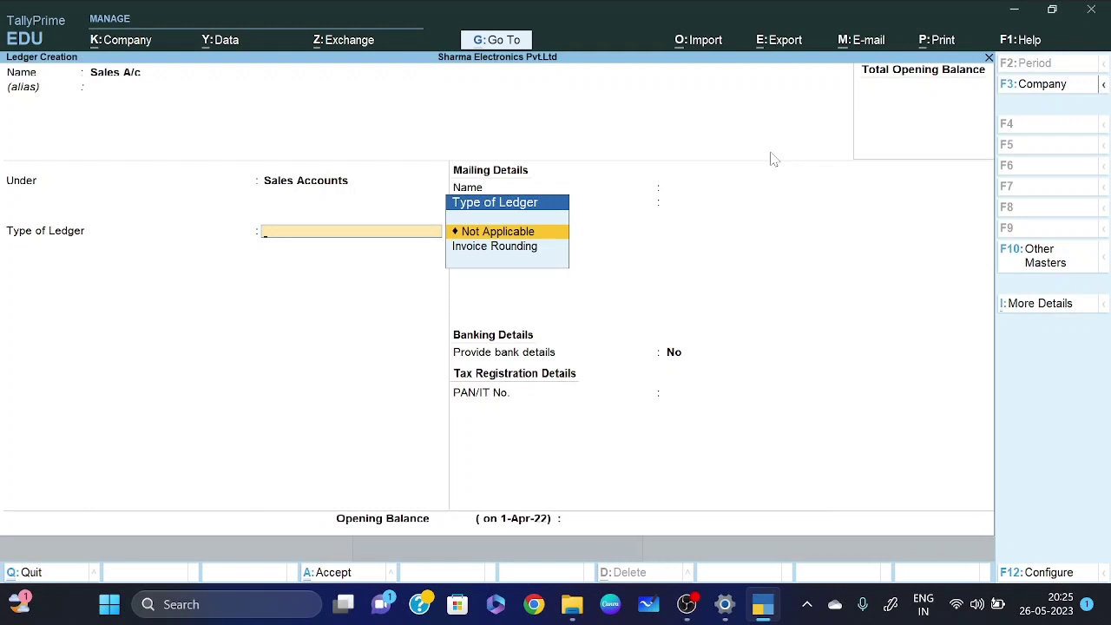
{"action": "key", "text": "Return"}
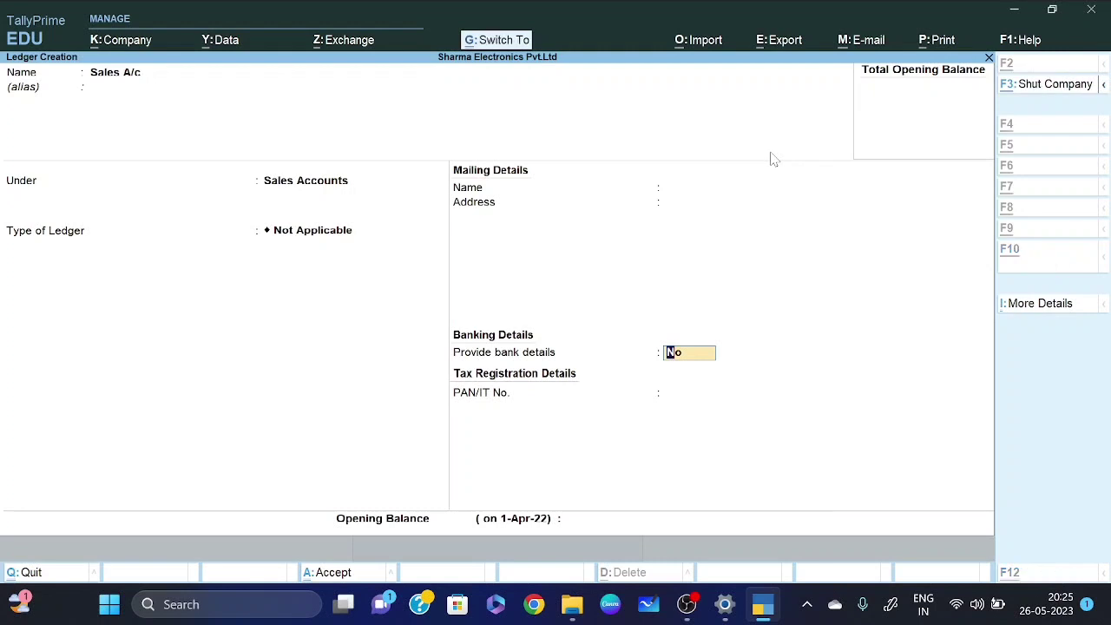
{"action": "key", "text": "ctrl+a"}
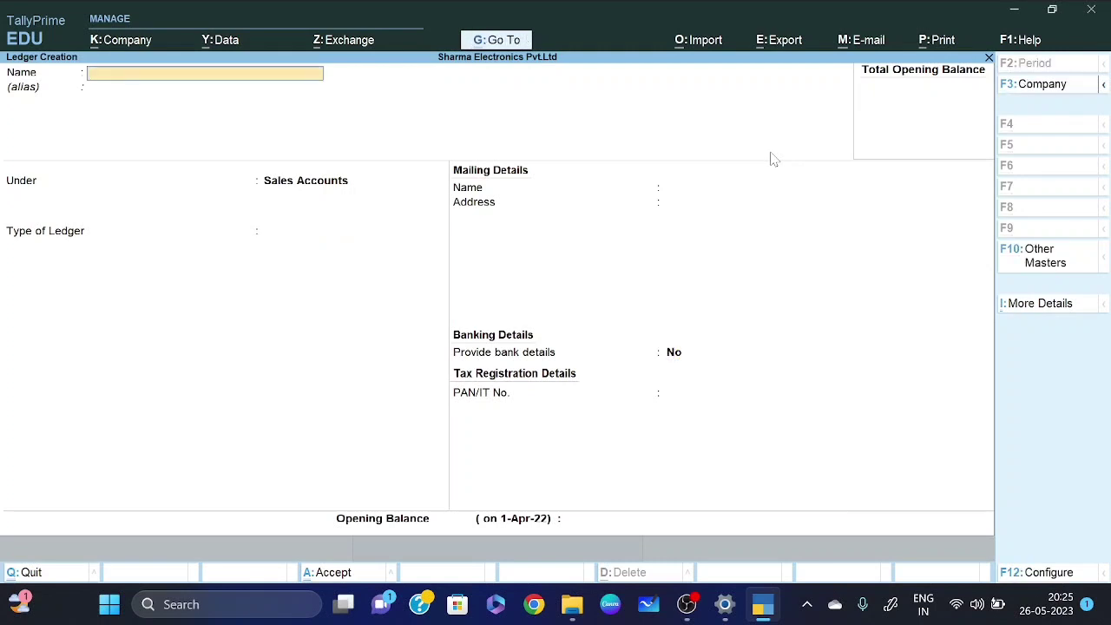
{"action": "key", "text": "Escape"}
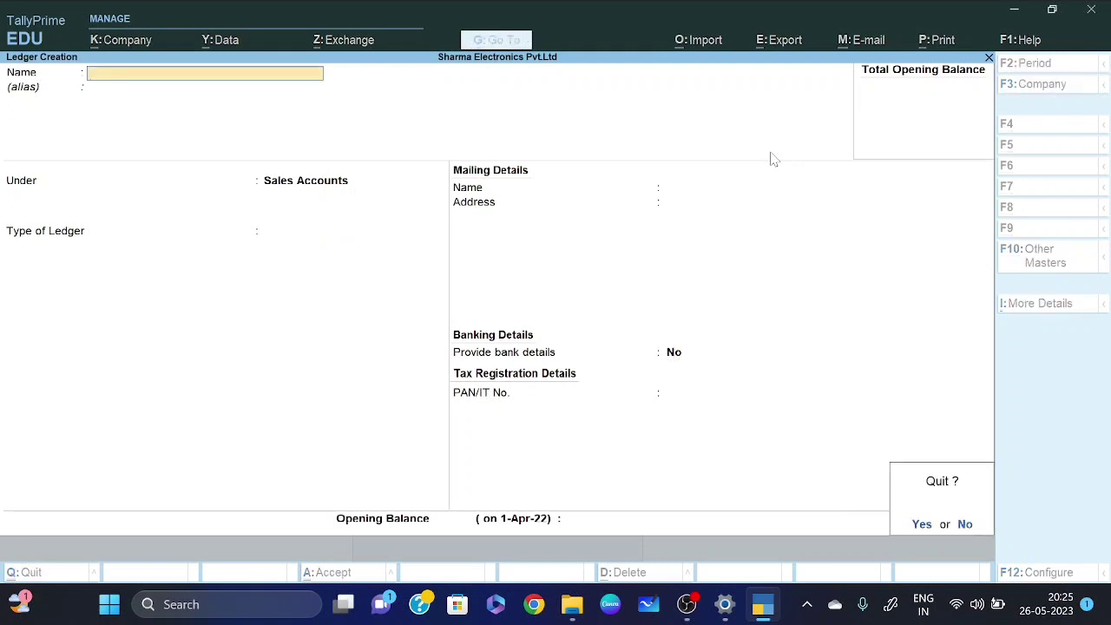
{"action": "key", "text": "y"}
{"action": "key", "text": "Escape"}
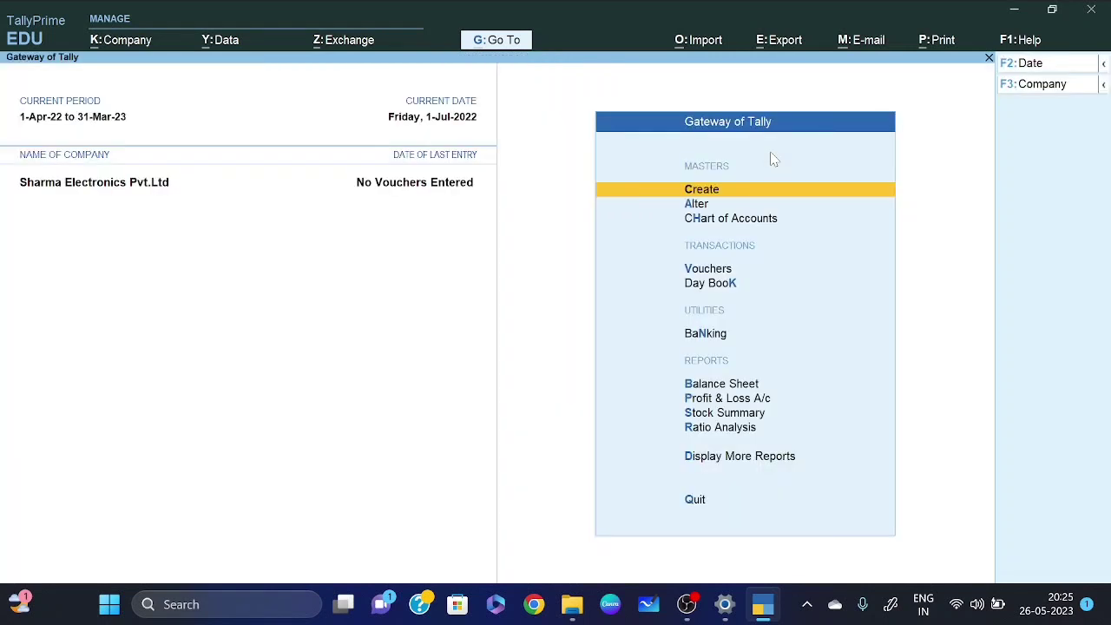
- Check the list of ledgers under Master Alteration and return to the Gateway of Tally
{"action": "key", "text": "Down"}
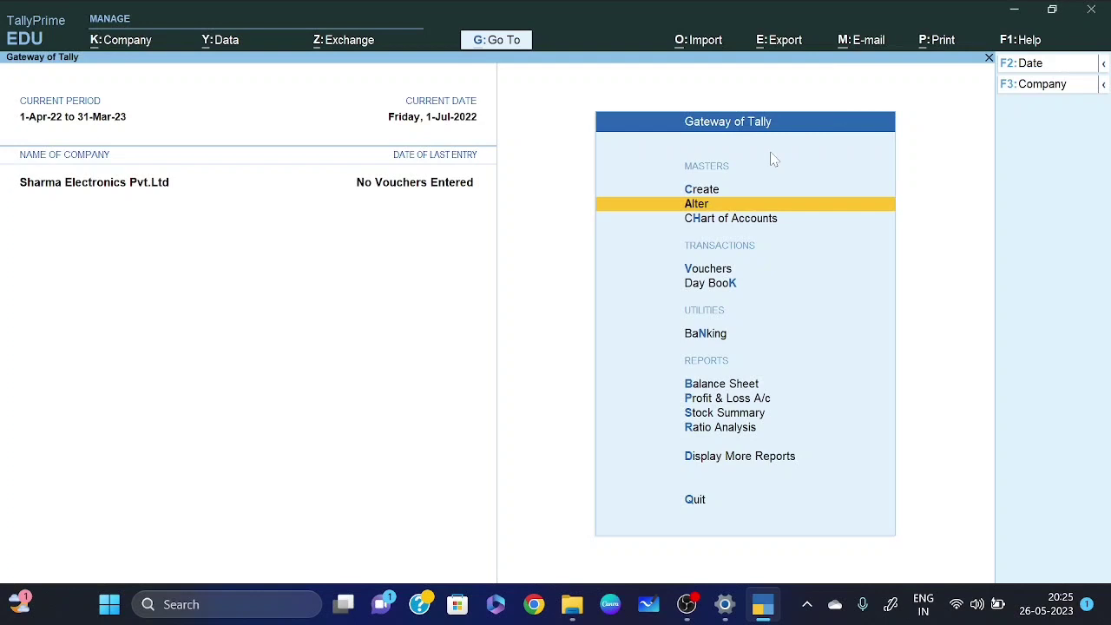
{"action": "key", "text": "Return"}
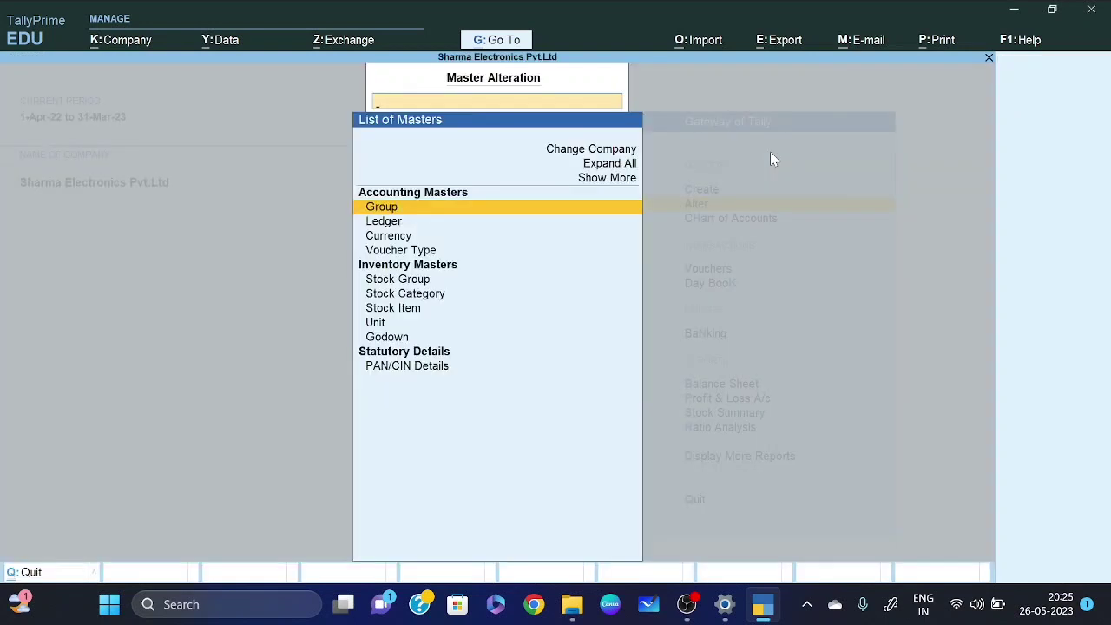
{"action": "key", "text": "Down"}
{"action": "key", "text": "Return"}
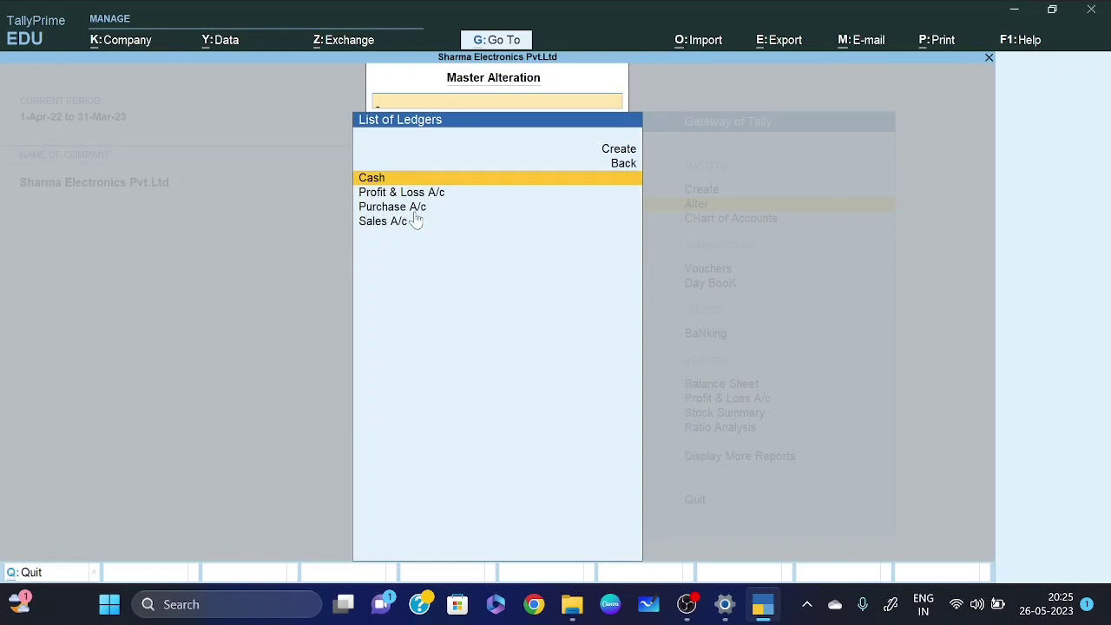
{"action": "key", "text": "Escape"}
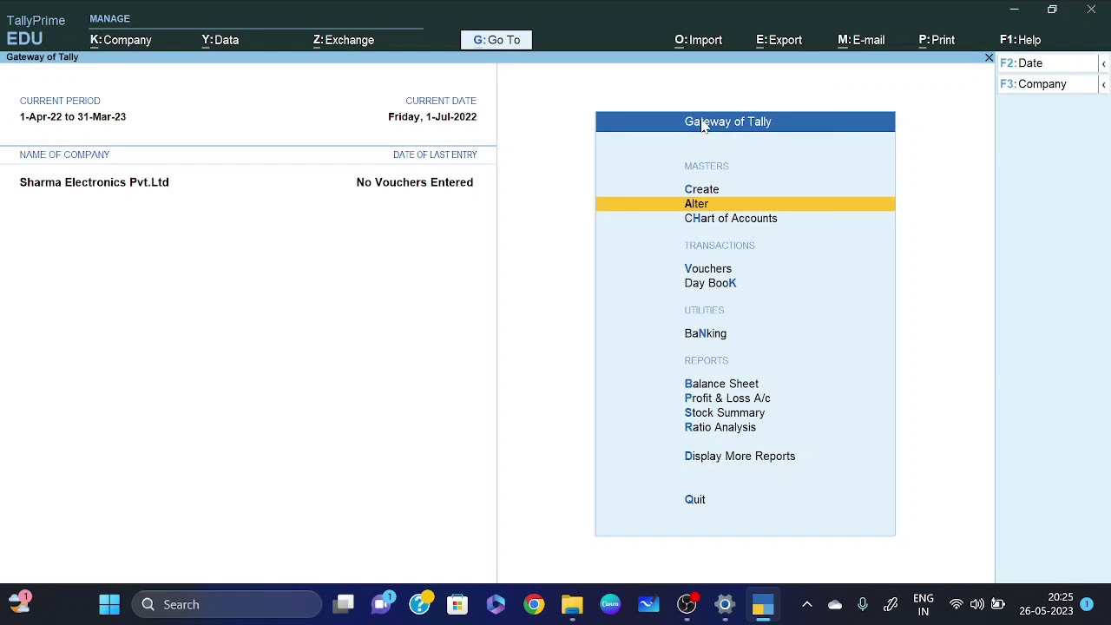
- Open the list of ledgers from the Chart of Accounts
{"action": "key", "text": "Up"}
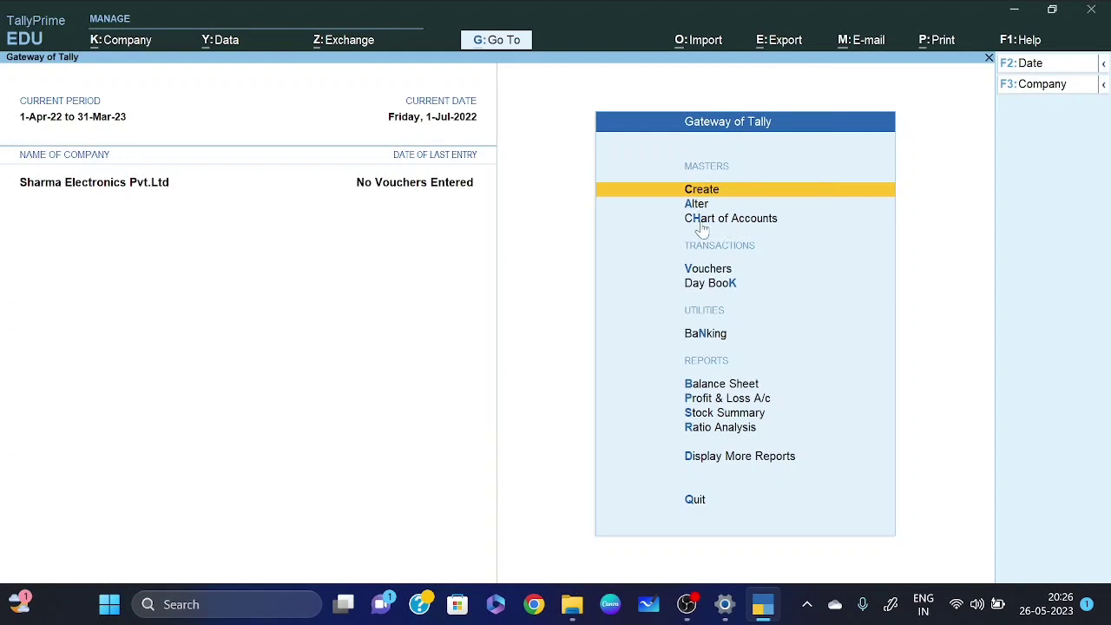
{"action": "key", "text": "Down"}
{"action": "key", "text": "Down"}
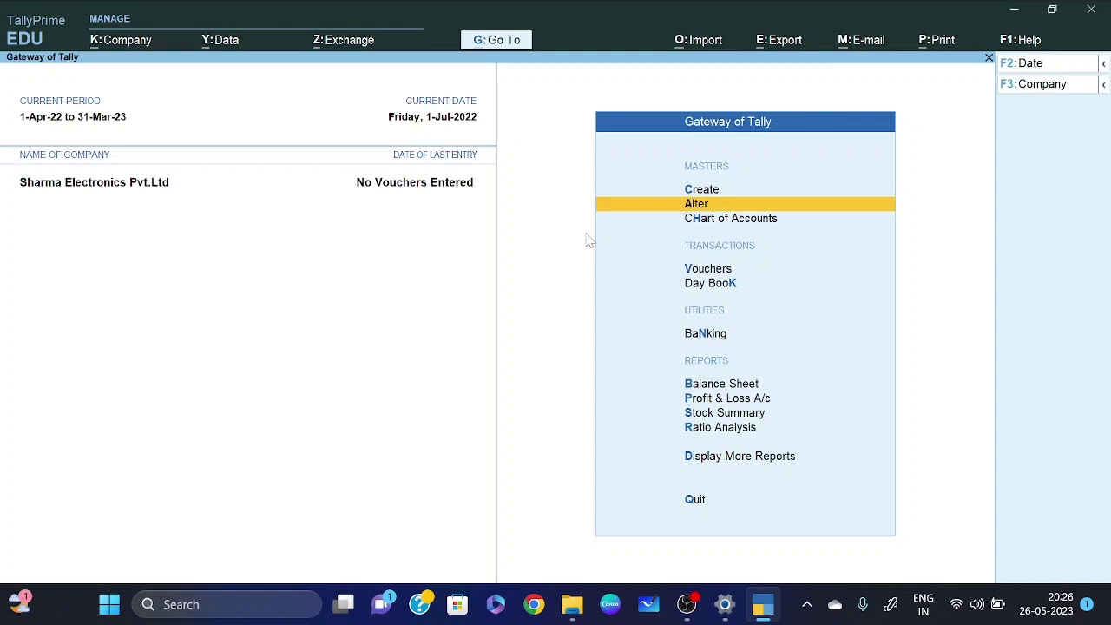
{"action": "key", "text": "Return"}
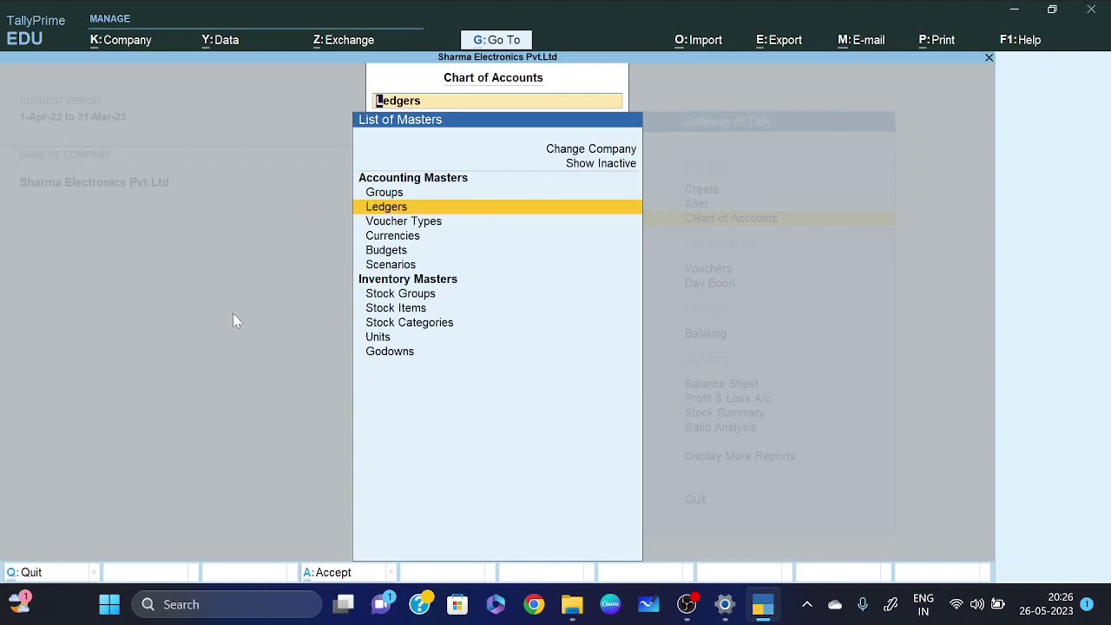
{"action": "key", "text": "Return"}
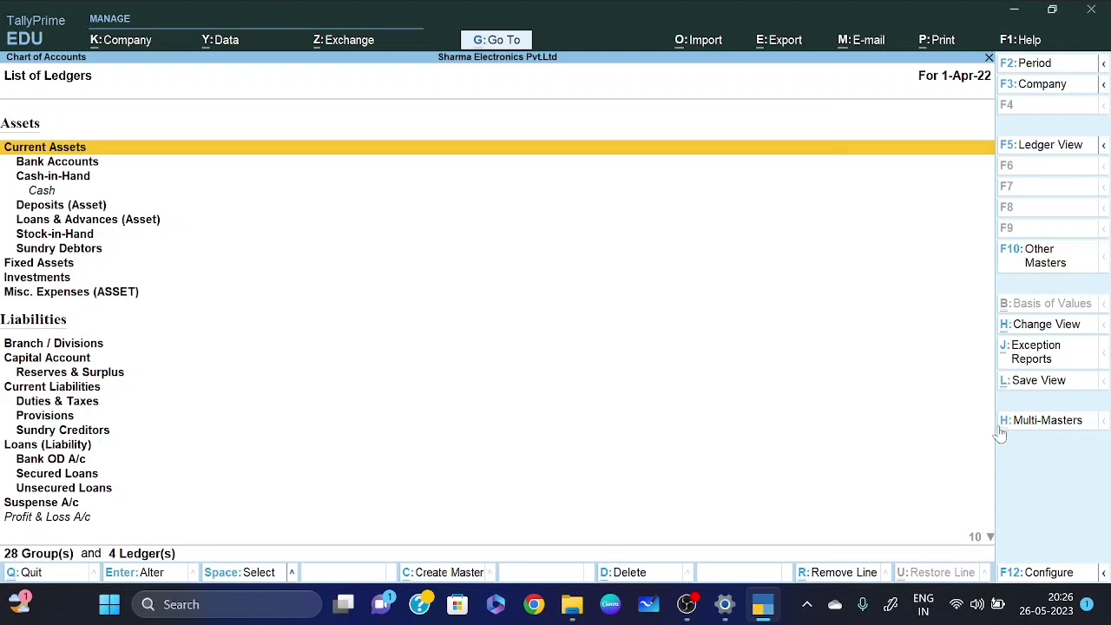
- Open Multi Ledger Creation by choosing Multi Create from the Multi-Masters of the ledger list
{"action": "key", "text": "alt+h"}
{"action": "left_click", "coordinate": [1035, 421]}
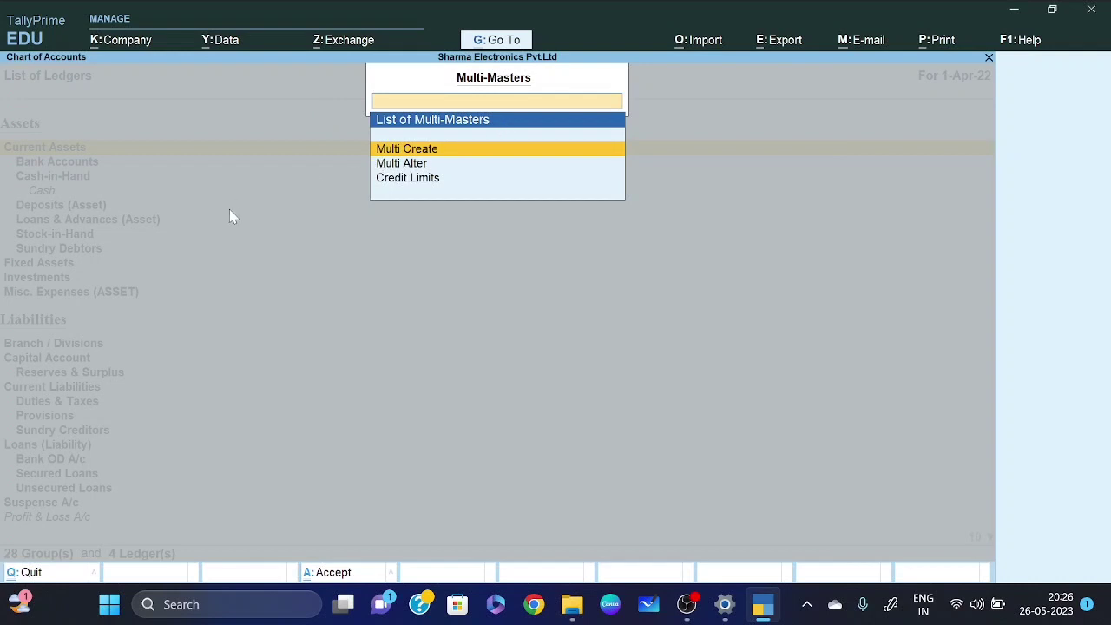
{"action": "key", "text": "Down"}
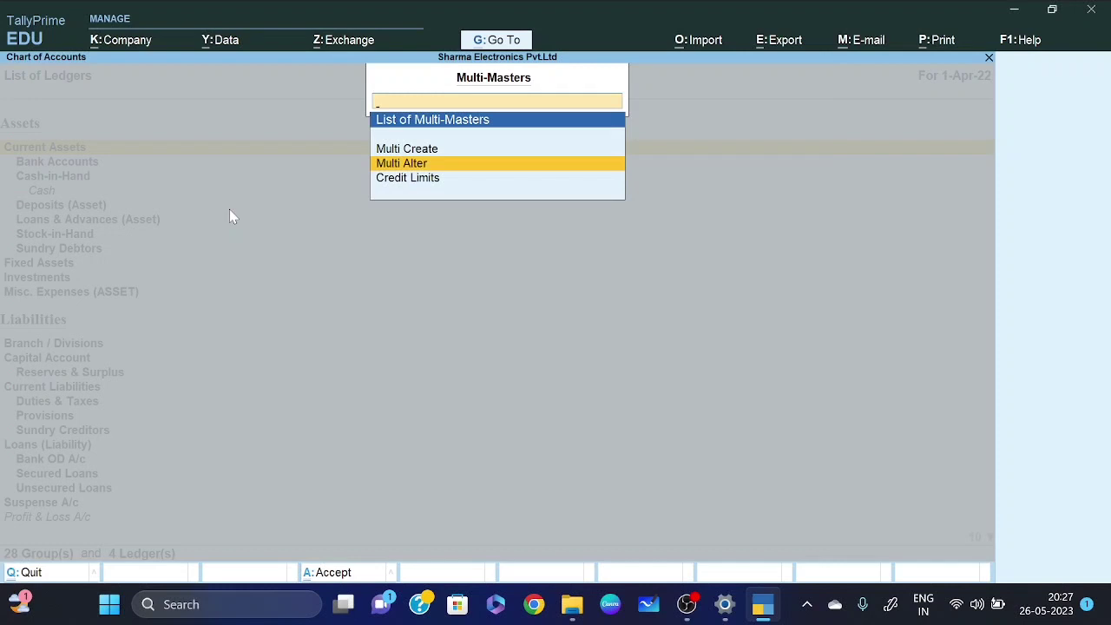
{"action": "key", "text": "Up"}
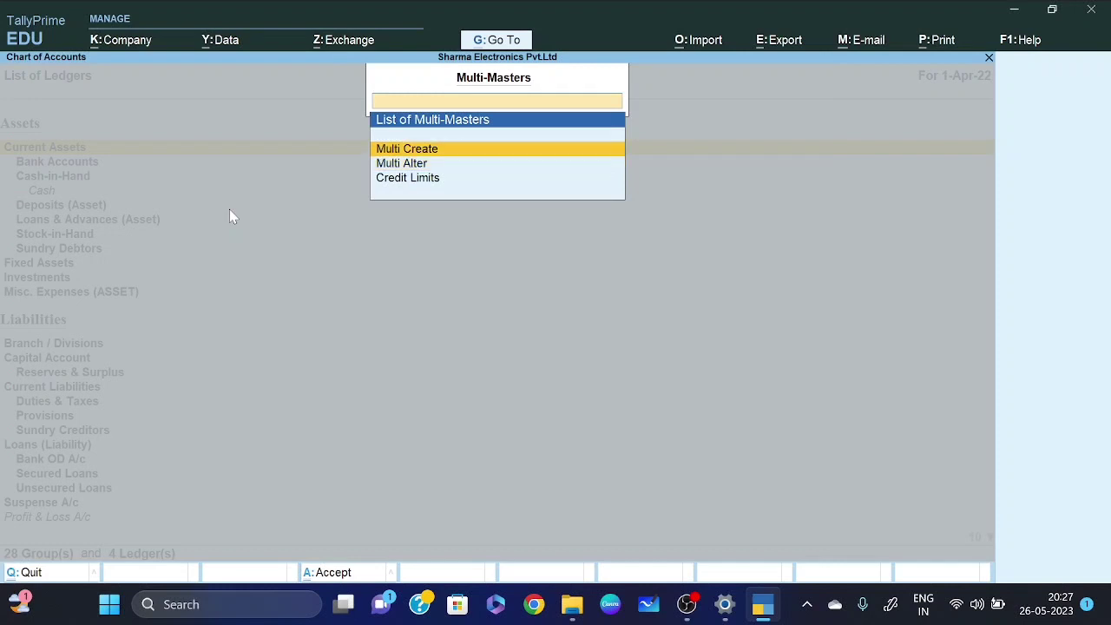
{"action": "key", "text": "Down"}
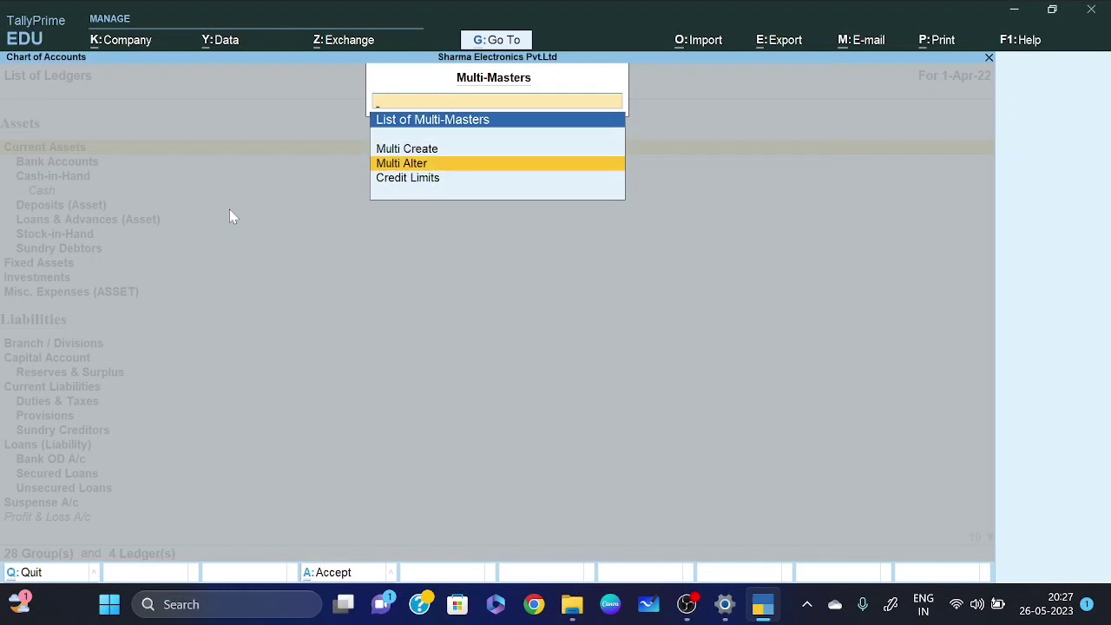
{"action": "key", "text": "Up"}
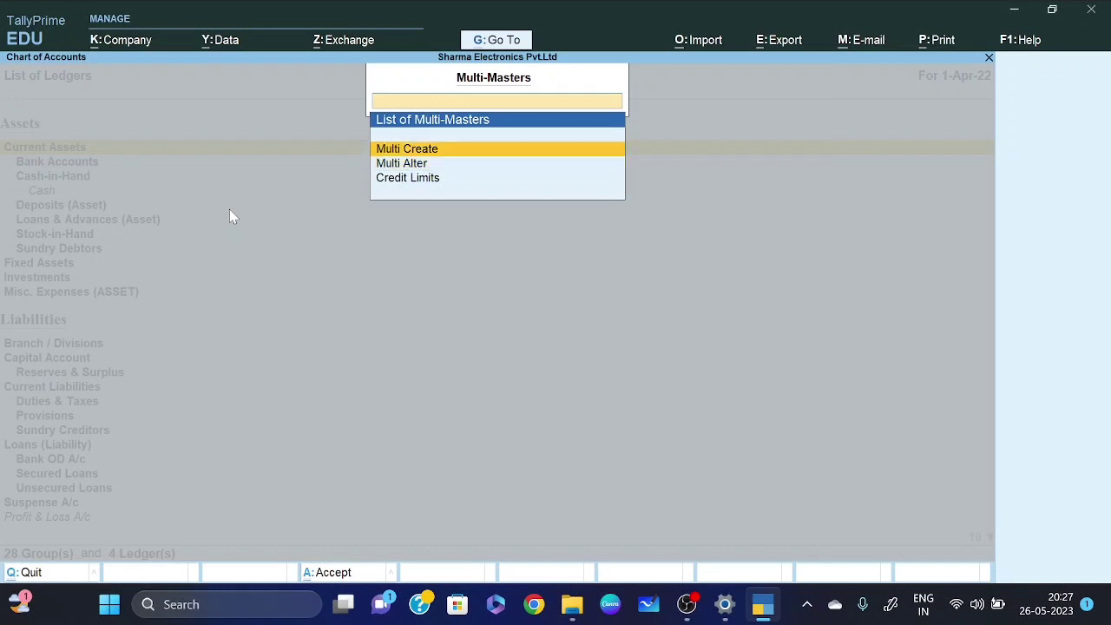
{"action": "key", "text": "Return"}
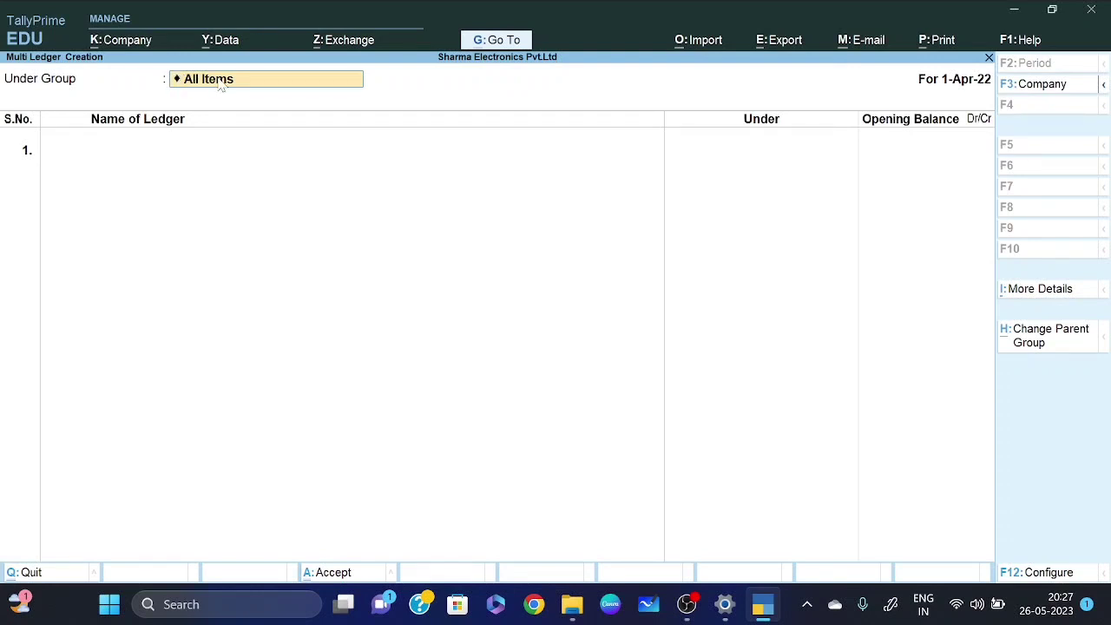
- Set the parent group for the multiple ledgers to Direct Expenses
{"action": "key", "text": "Return"}
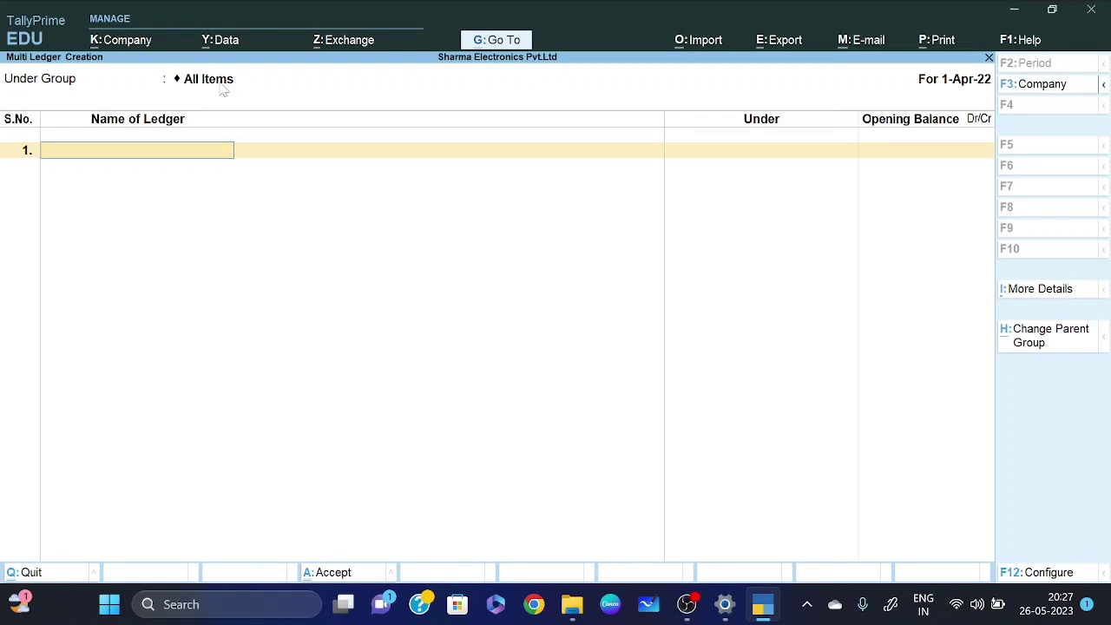
{"action": "left_click", "coordinate": [211, 82]}
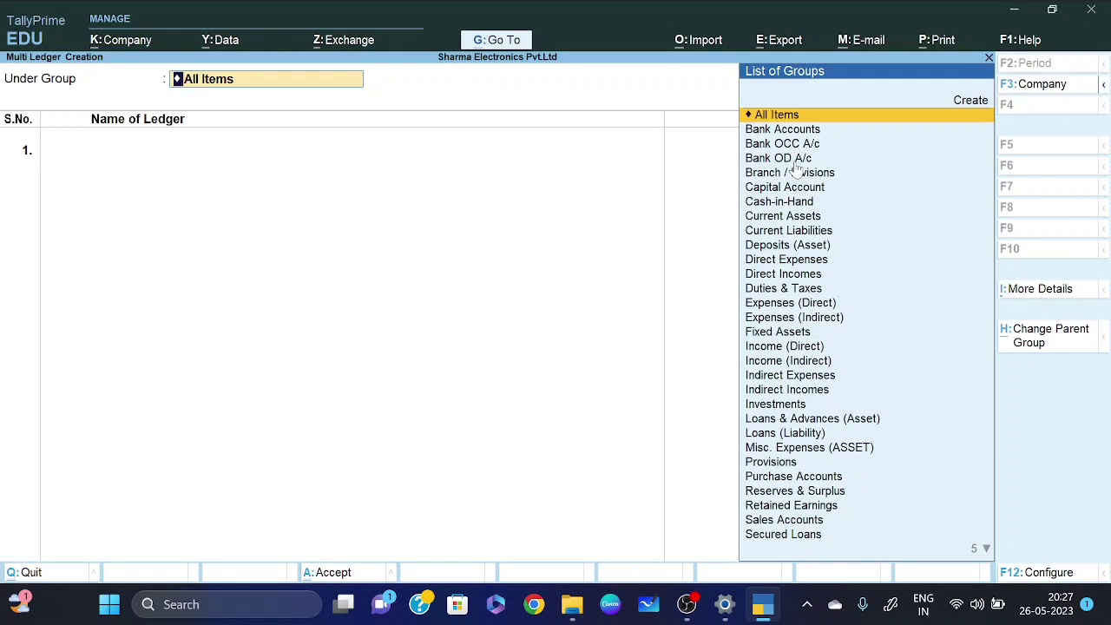
{"action": "key", "text": "Down"}
{"action": "key", "text": "Down"}
{"action": "key", "text": "Down"}
{"action": "key", "text": "Down"}
{"action": "key", "text": "Down"}
{"action": "key", "text": "Down"}
{"action": "key", "text": "Down"}
{"action": "key", "text": "Down"}
{"action": "key", "text": "Down"}
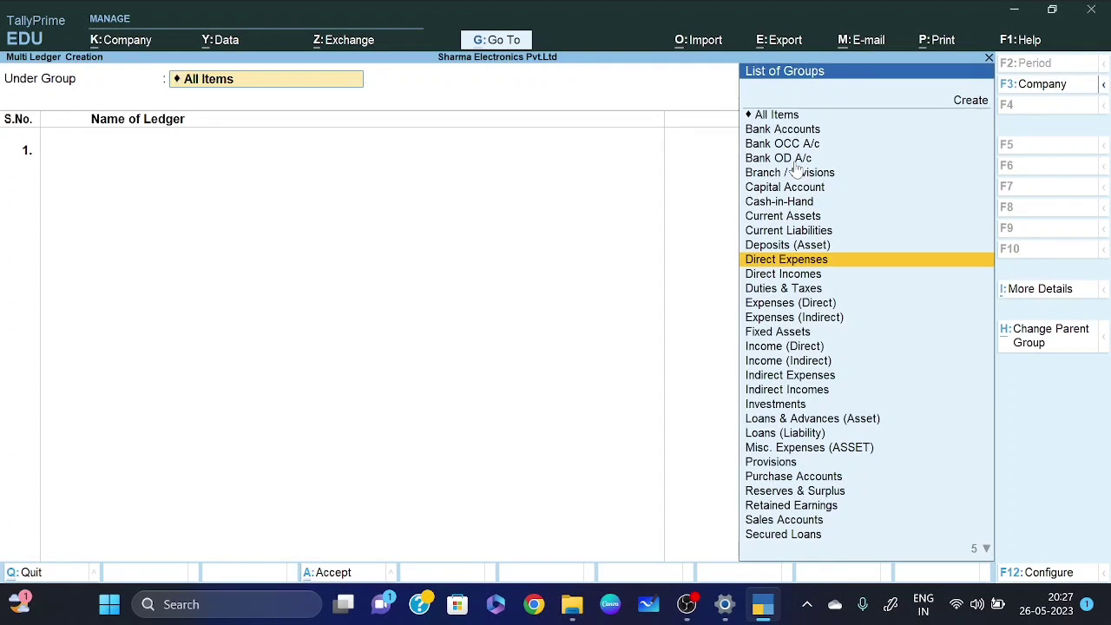
{"action": "key", "text": "Return"}
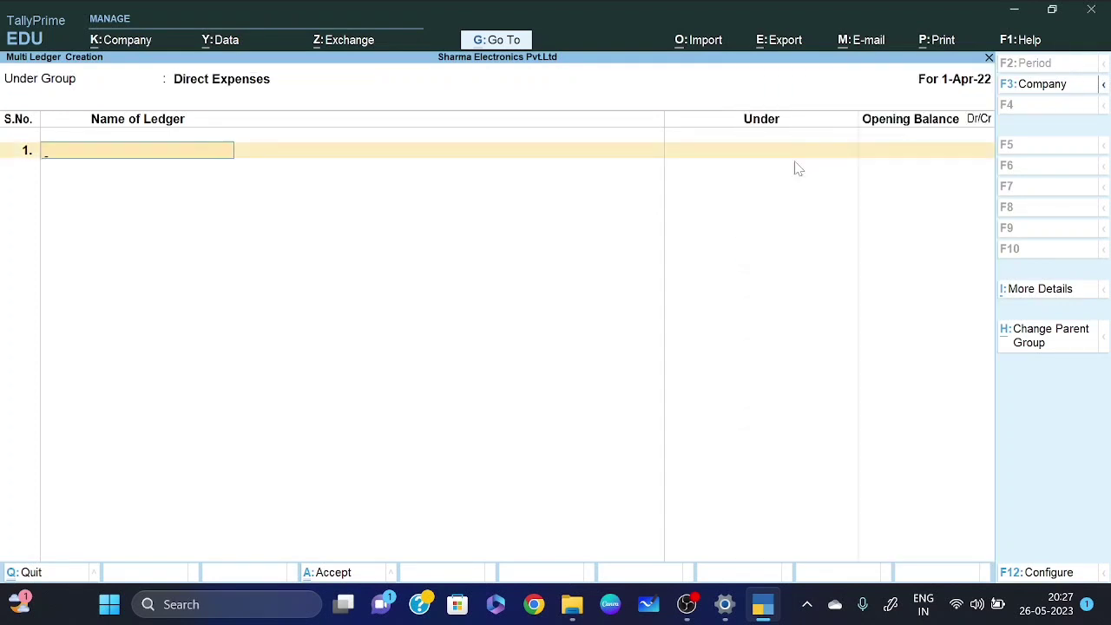
- Create the ledgers Wages and Carriage without opening balances, save them, and return to the Gateway of Tally
{"action": "type", "text": "Wages"}
{"action": "key", "text": "Return"}
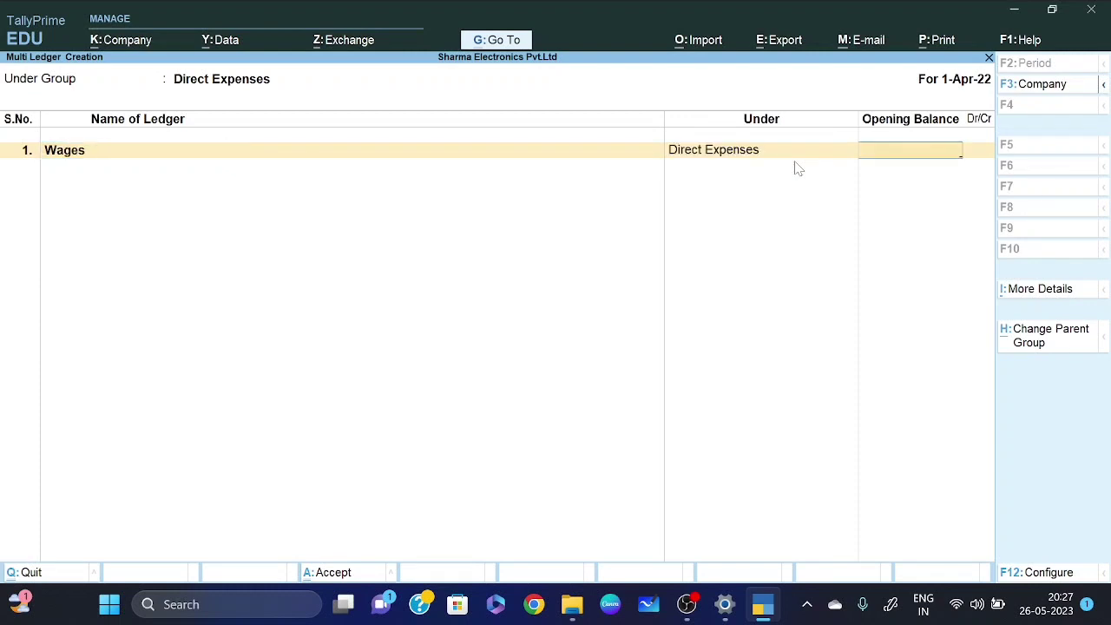
{"action": "key", "text": "Return"}
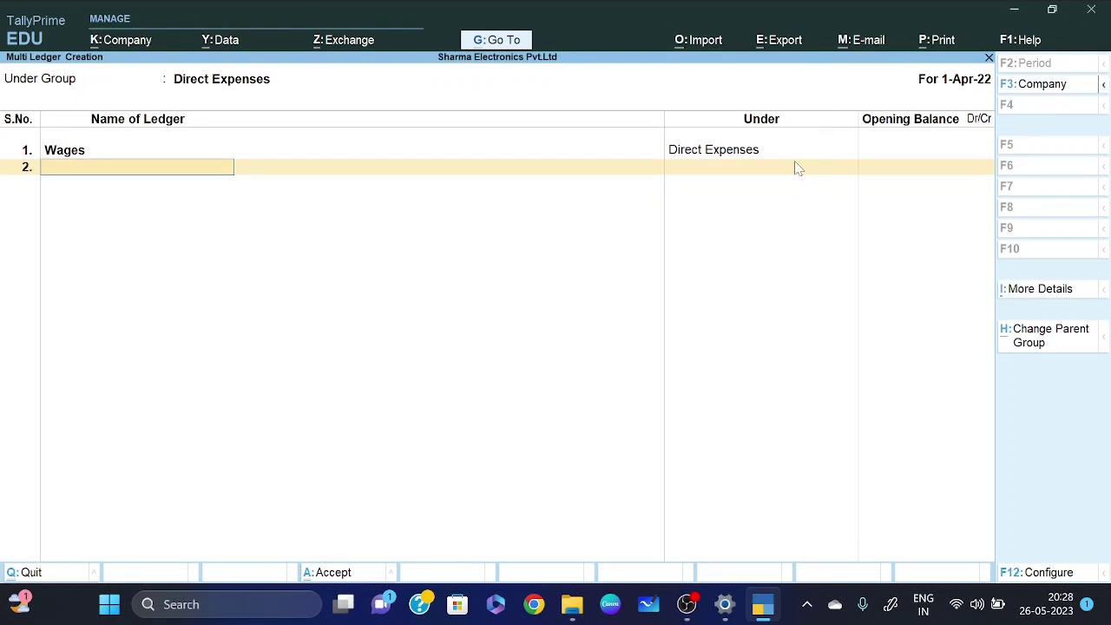
{"action": "type", "text": "Carriage"}
{"action": "key", "text": "Return"}
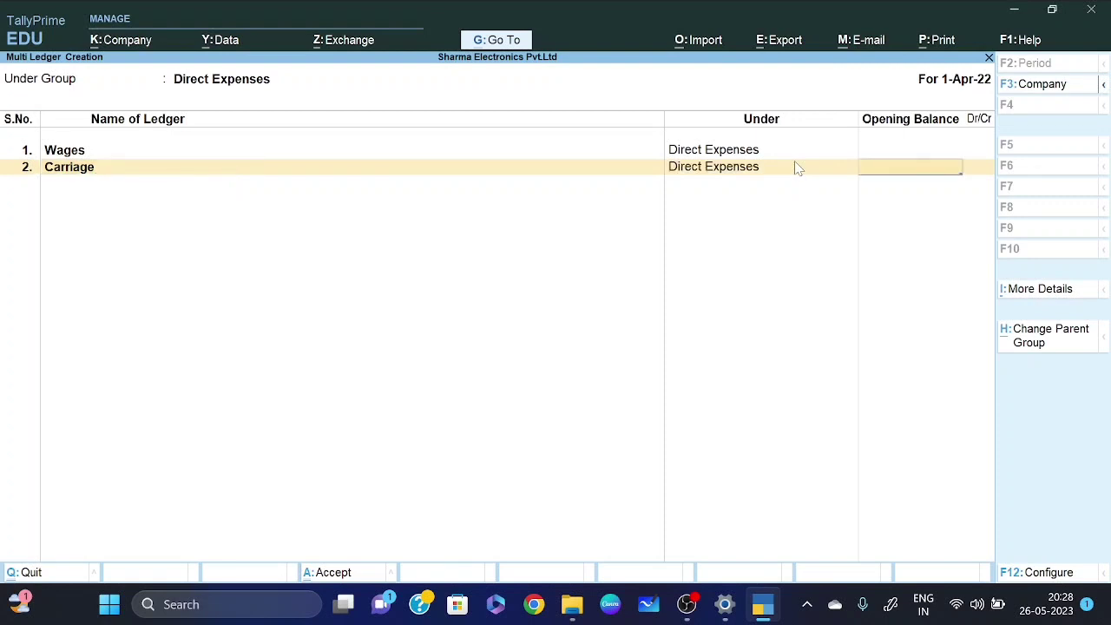
{"action": "key", "text": "Return"}
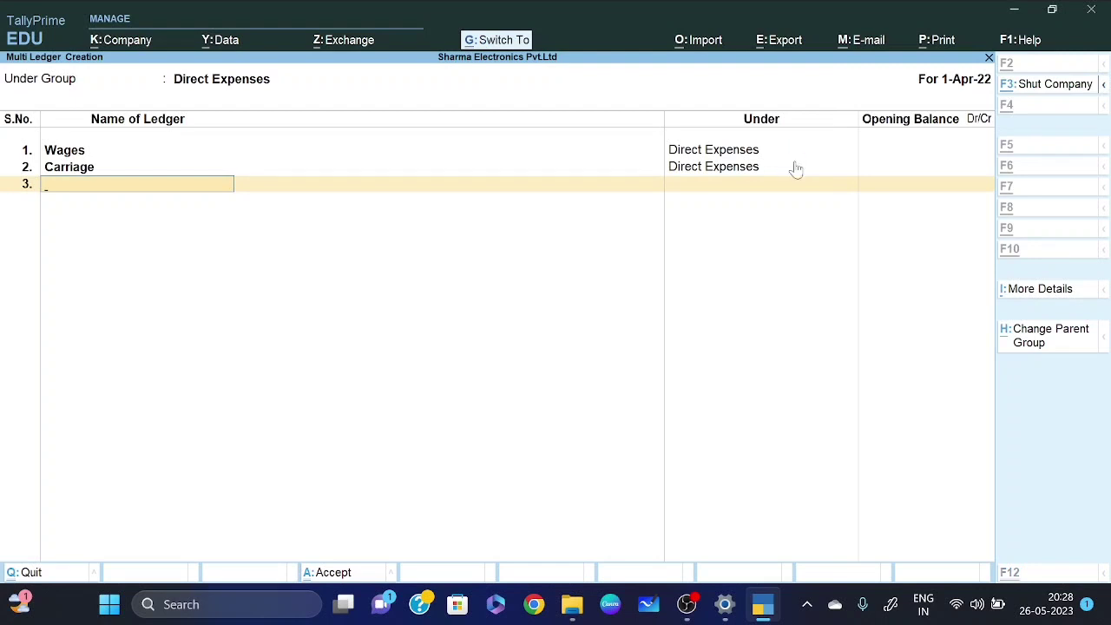
{"action": "key", "text": "ctrl+a"}
{"action": "key", "text": "Escape"}
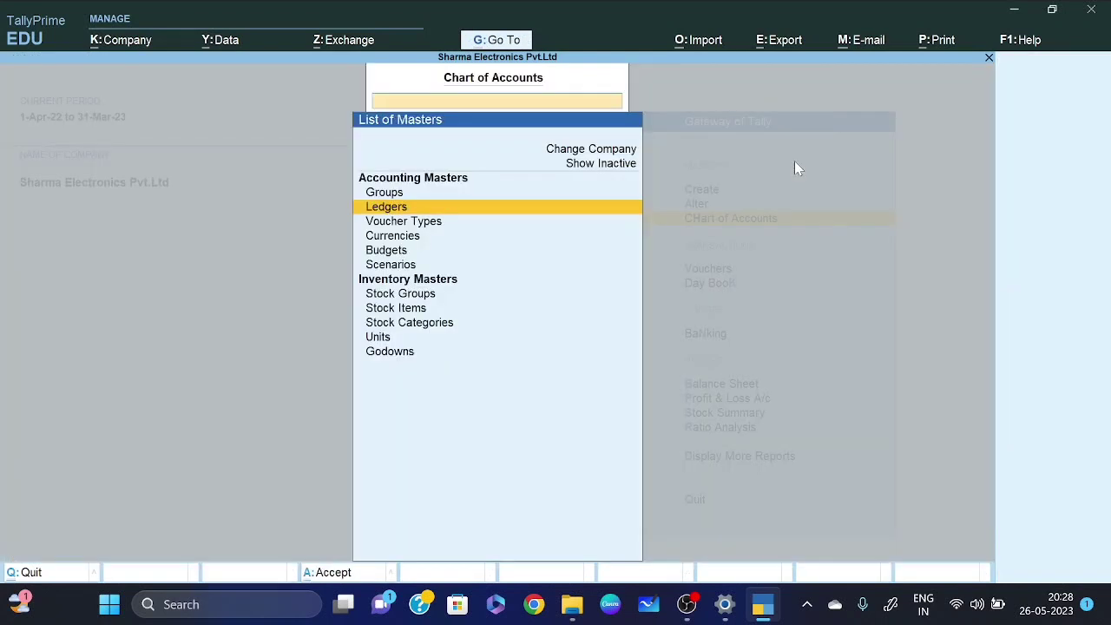
{"action": "key", "text": "Escape"}
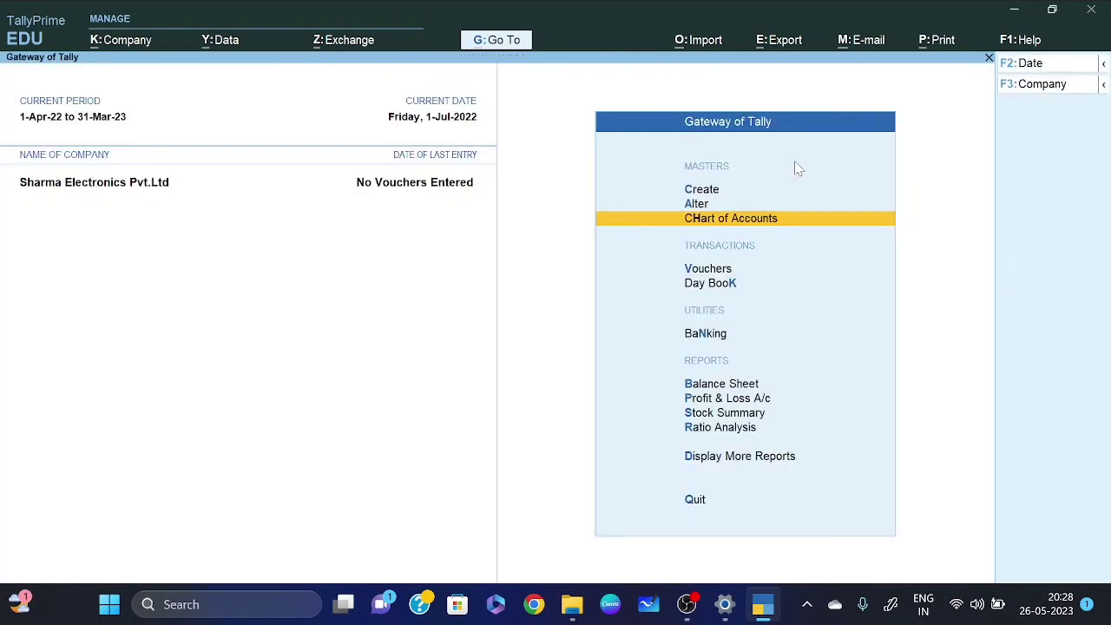
- Reopen Multi Ledger Creation from the Chart of Accounts ledger list, keeping the parent group as All Items
{"action": "key", "text": "Return"}
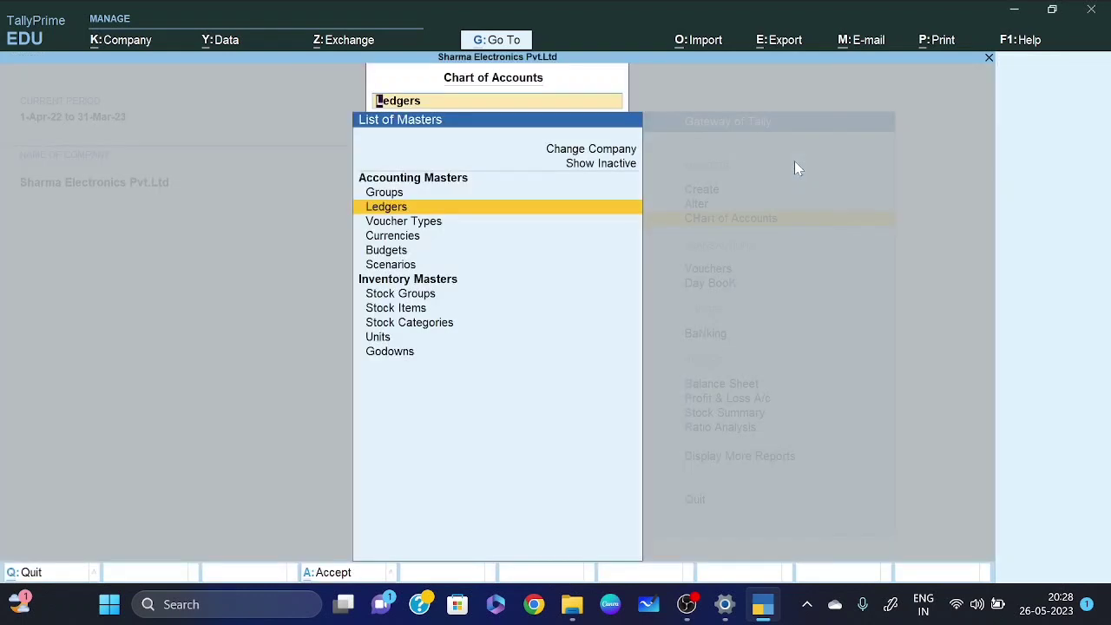
{"action": "key", "text": "Return"}
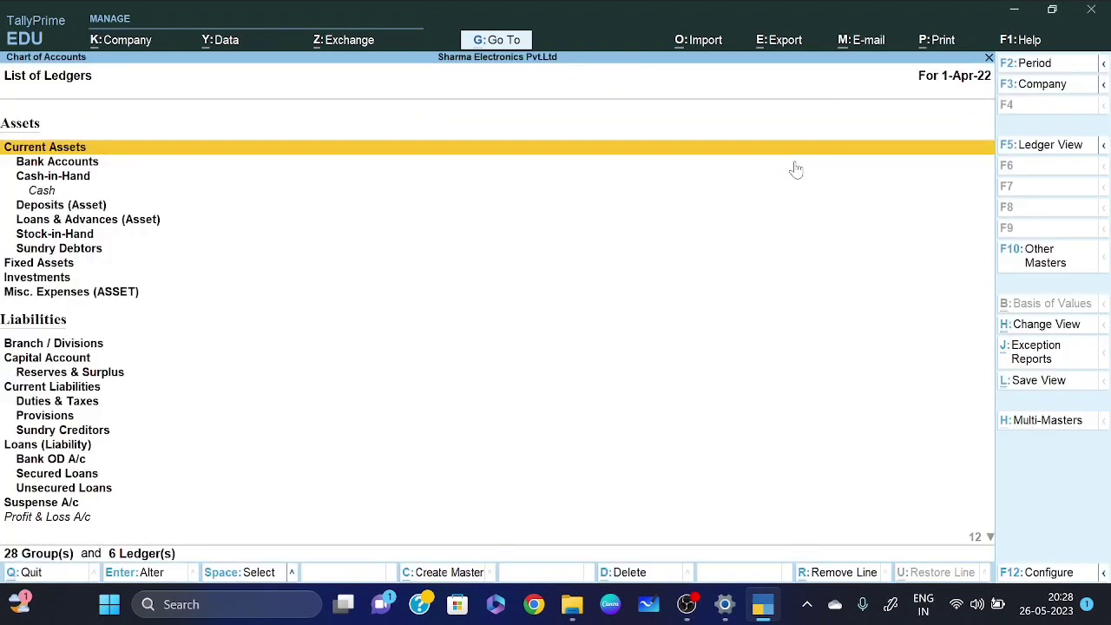
{"action": "left_click", "coordinate": [1047, 420]}
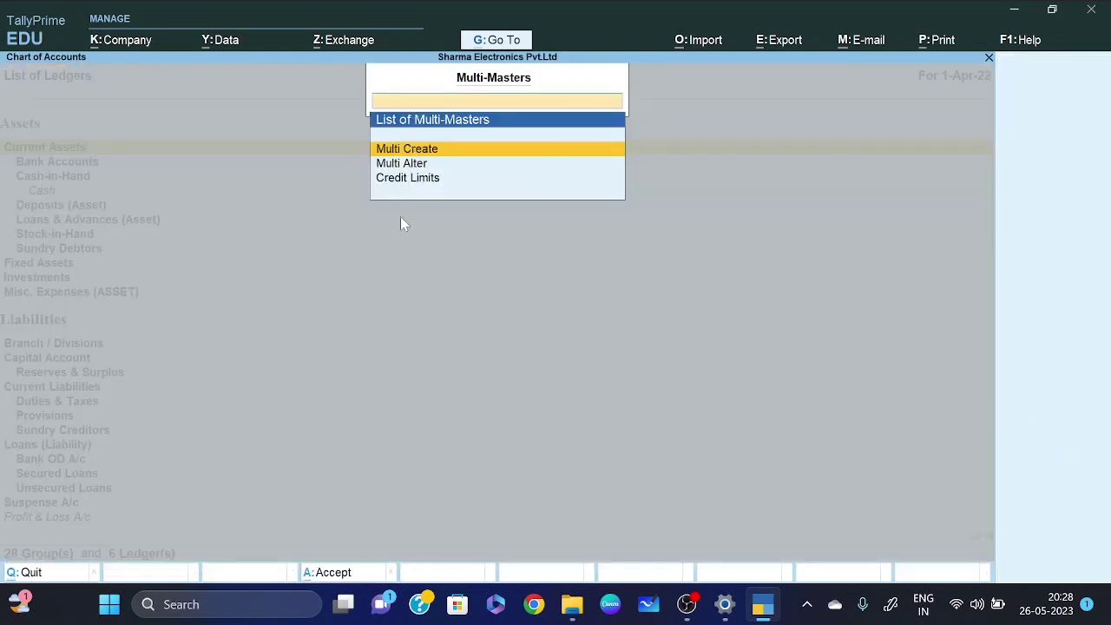
{"action": "key", "text": "Return"}
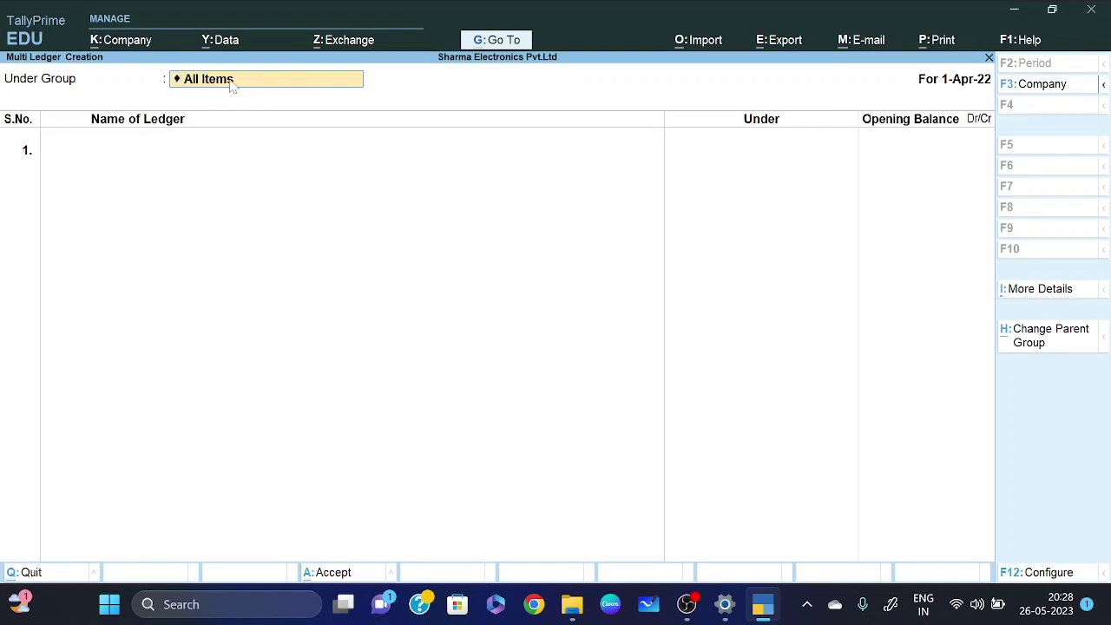
{"action": "key", "text": "Return"}
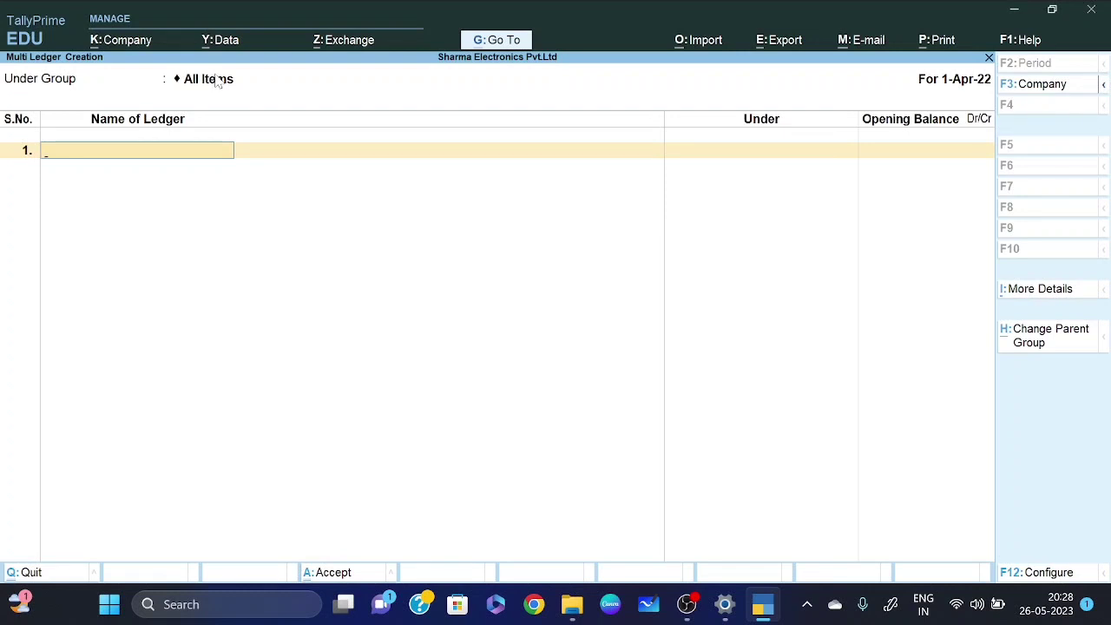
- Add the ledger Suppliers Aa/c under Sundry Creditors in the first row, with no opening balance
{"action": "type", "text": "Suppliers Aa/c"}
{"action": "key", "text": "Return"}
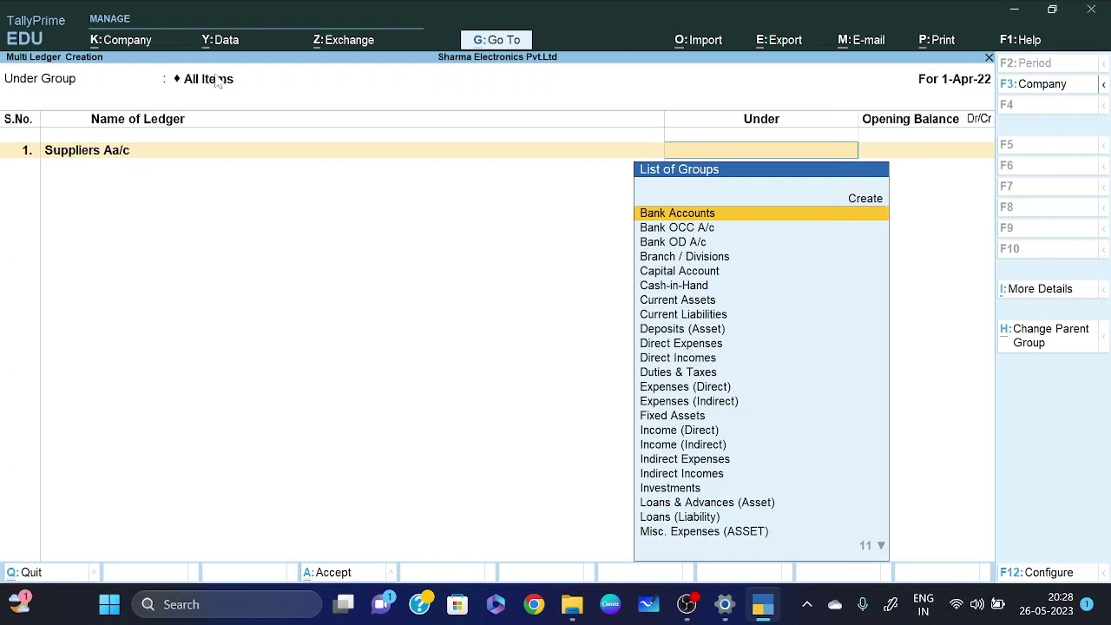
{"action": "type", "text": "S"}
{"action": "key", "text": "Down"}
{"action": "key", "text": "Down"}
{"action": "key", "text": "Down"}
{"action": "key", "text": "Return"}
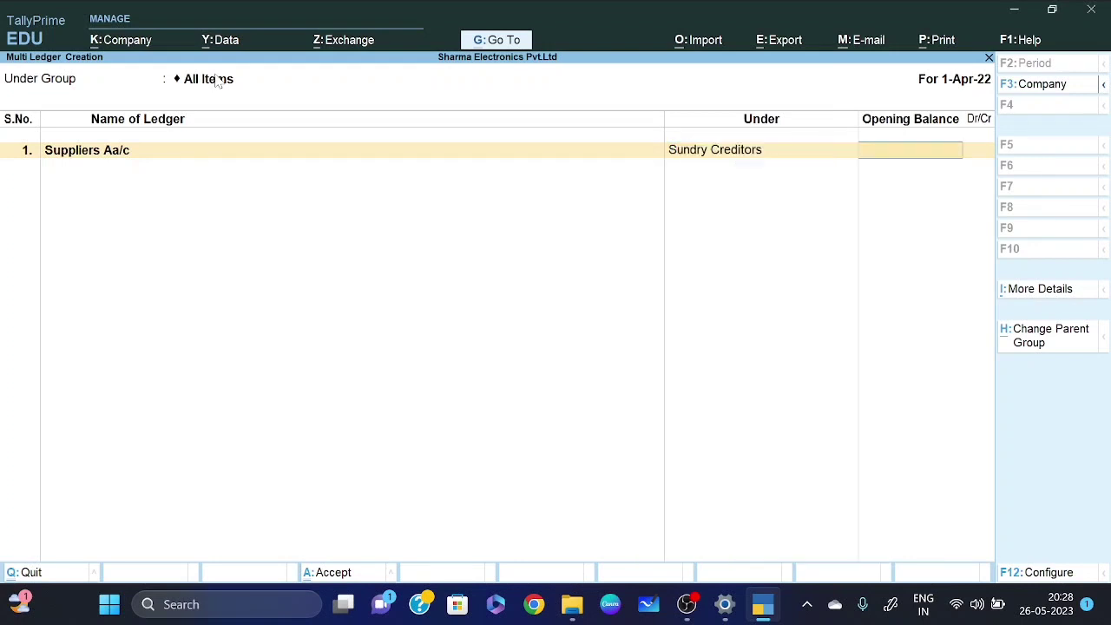
{"action": "key", "text": "Return"}
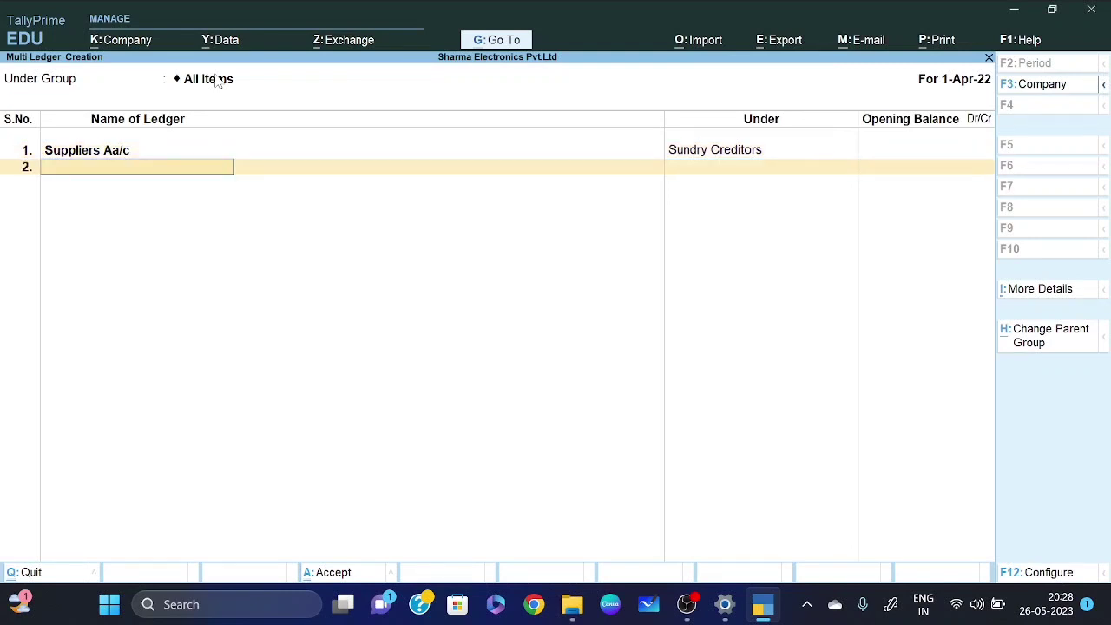
- Add the ledger Suppliers B A/c under Sundry Creditors in the second row, with no opening balance
{"action": "type", "text": "Suppliers B a/c"}
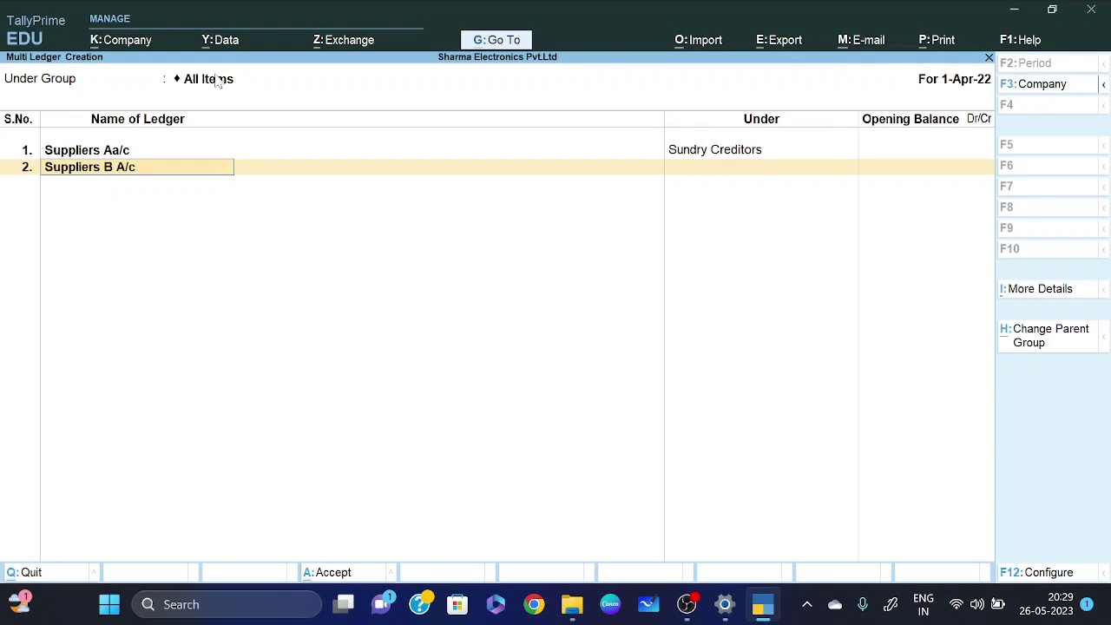
{"action": "key", "text": "Return"}
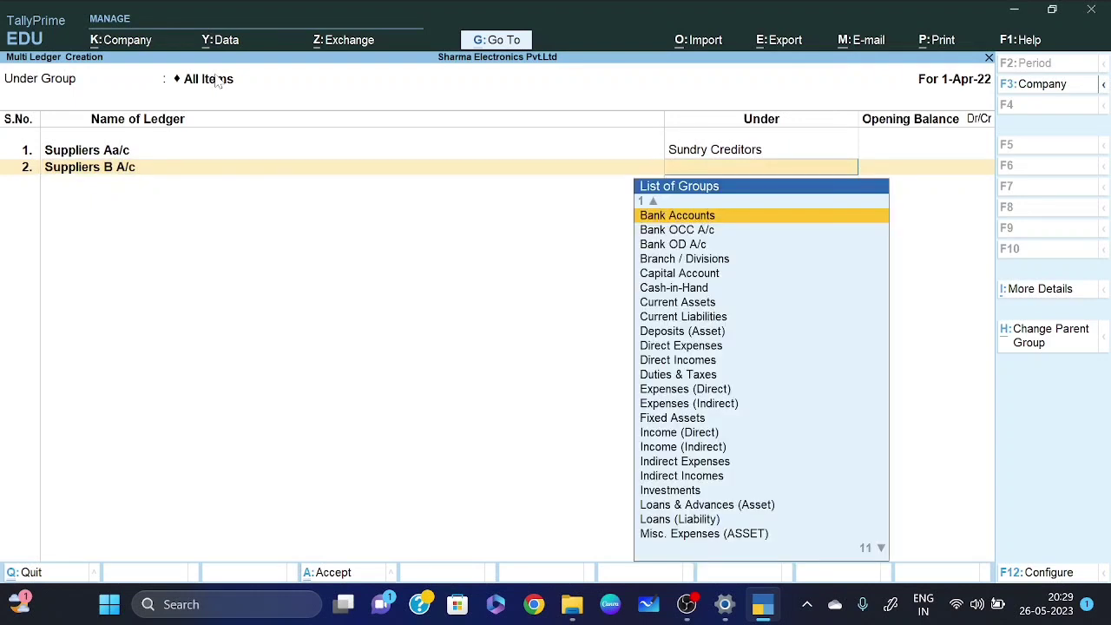
{"action": "type", "text": "S"}
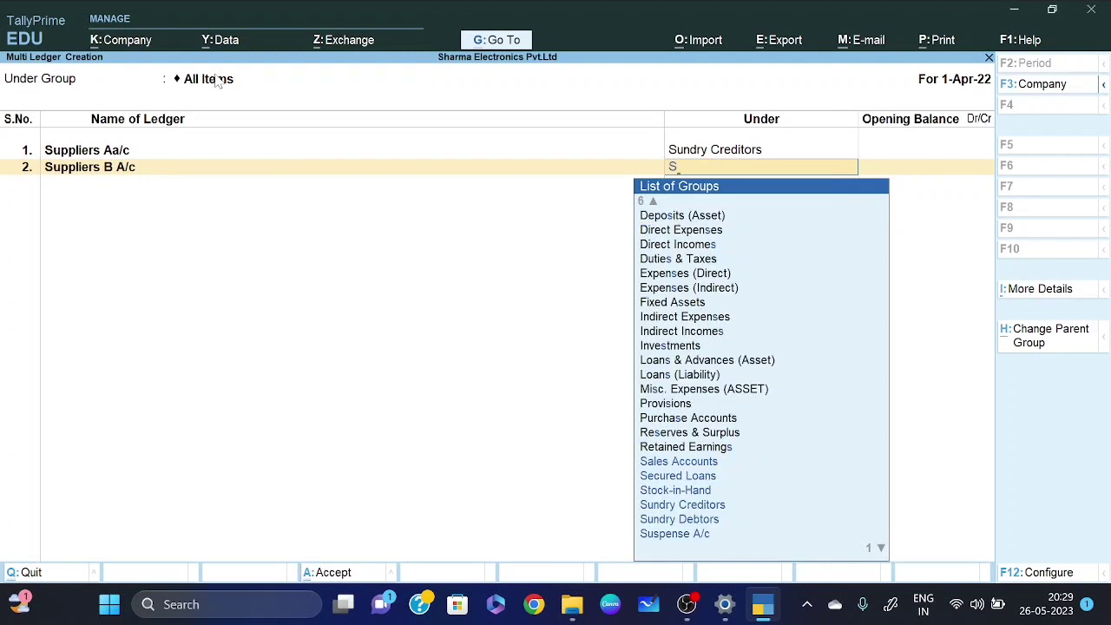
{"action": "key", "text": "Down"}
{"action": "key", "text": "Down"}
{"action": "key", "text": "Down"}
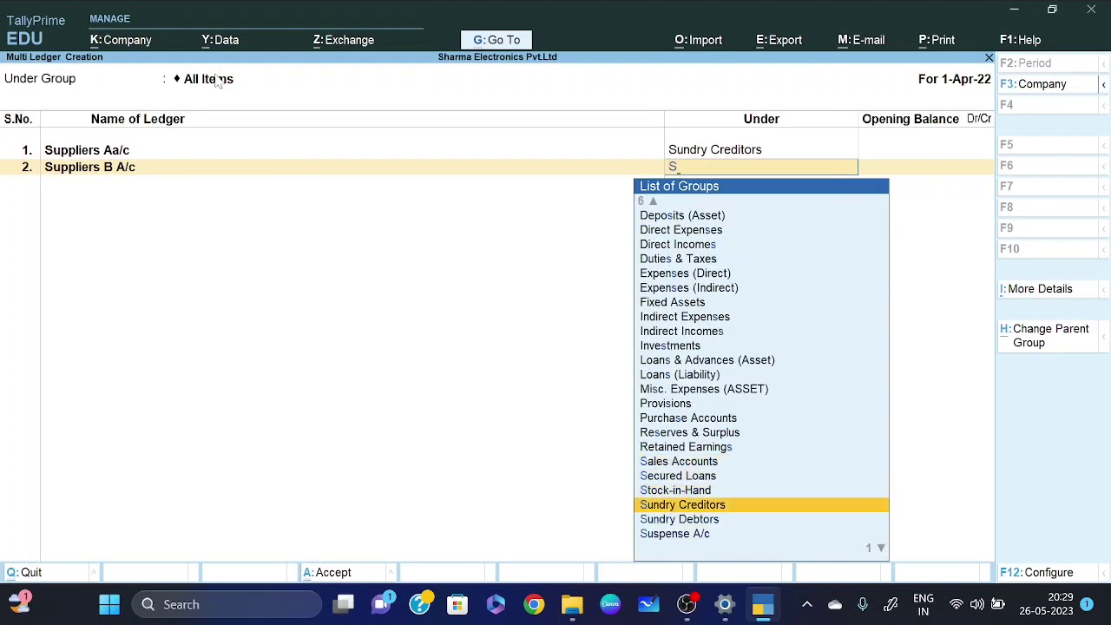
{"action": "key", "text": "Return"}
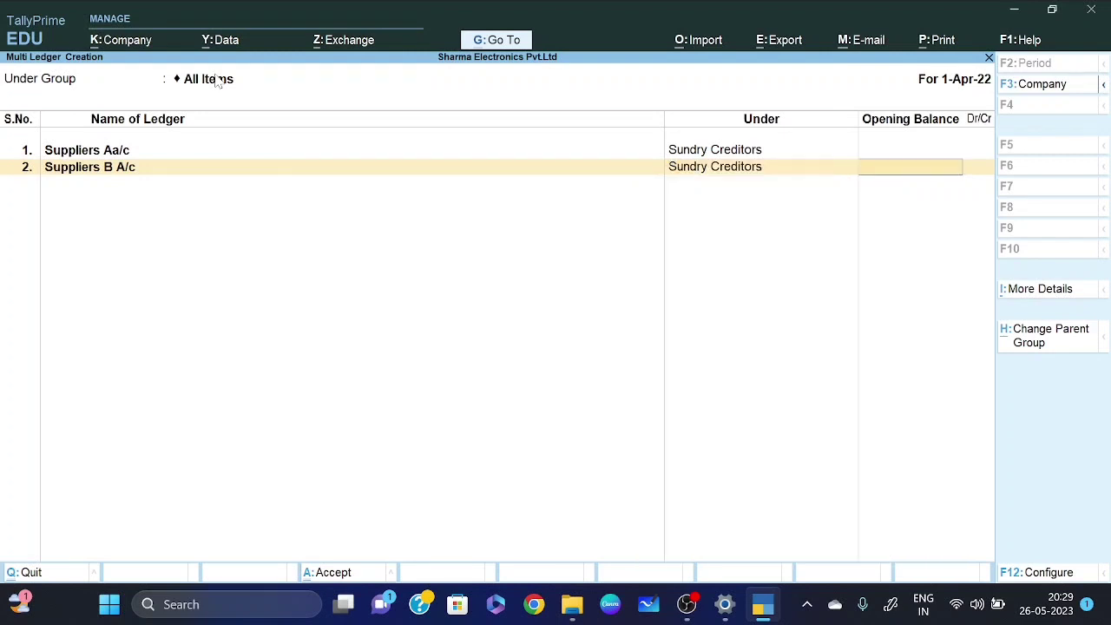
{"action": "key", "text": "Return"}
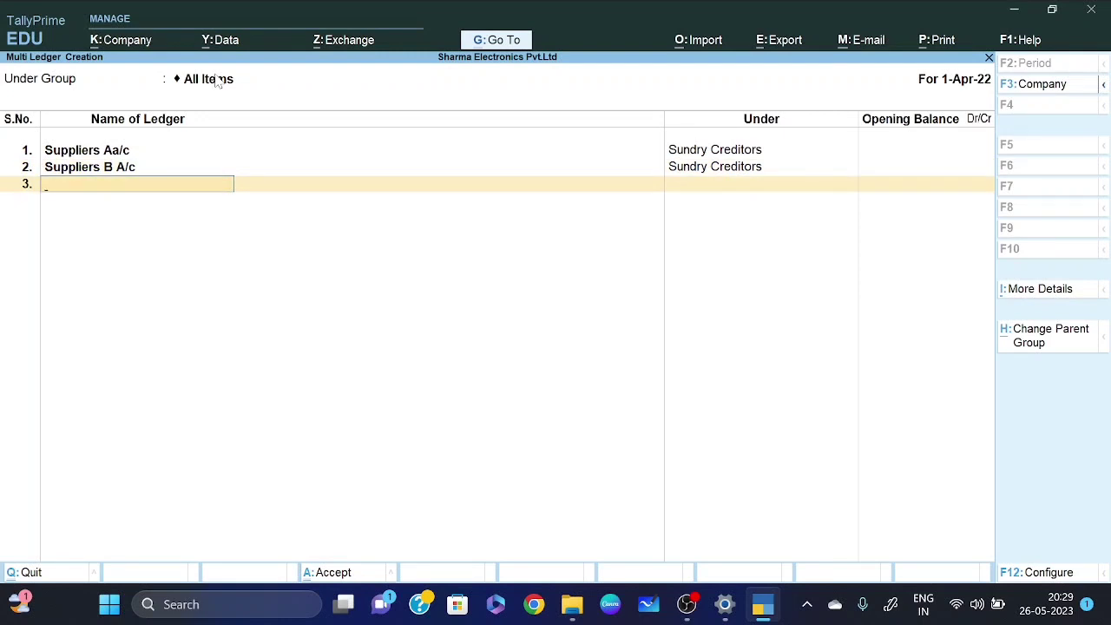
- Add the ledger Customers X A/c under Sundry Debtors in the third row, with no opening balance
{"action": "type", "text": "Su"}
{"action": "key", "text": "BackSpace"}
{"action": "key", "text": "BackSpace"}
{"action": "type", "text": "Customers X a/c"}
{"action": "key", "text": "Return"}
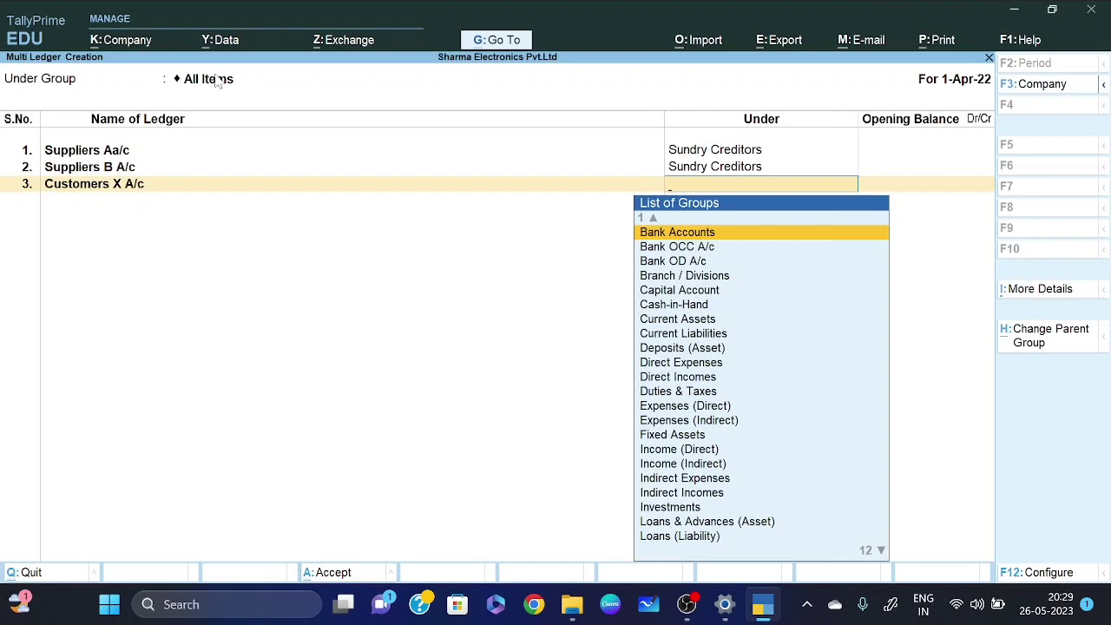
{"action": "type", "text": "S"}
{"action": "key", "text": "Down"}
{"action": "key", "text": "Down"}
{"action": "key", "text": "Down"}
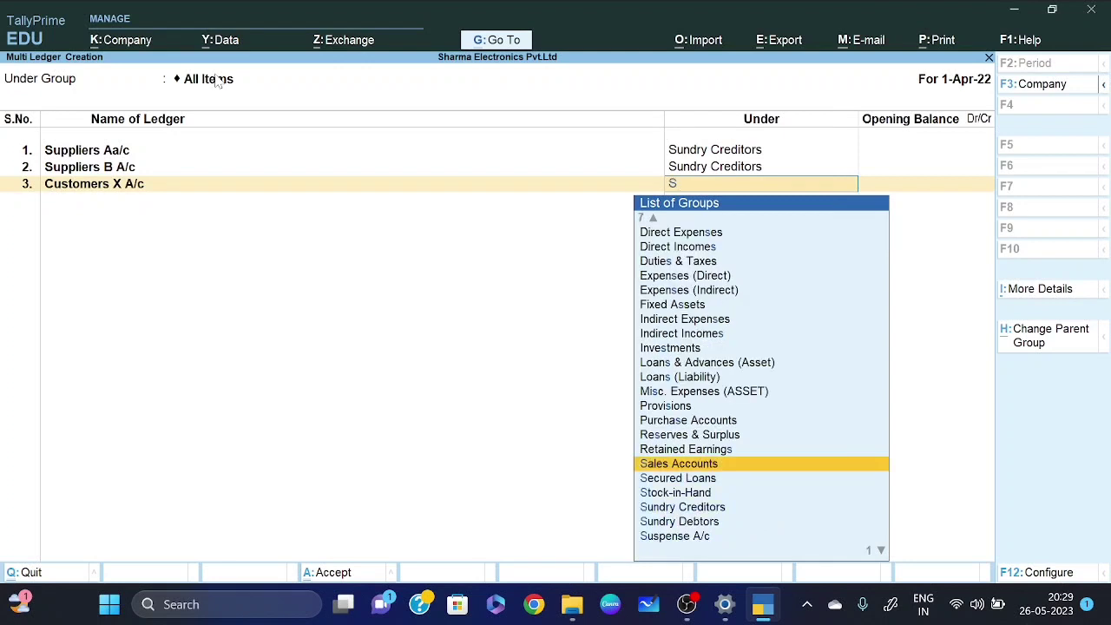
{"action": "key", "text": "Down"}
{"action": "key", "text": "Down"}
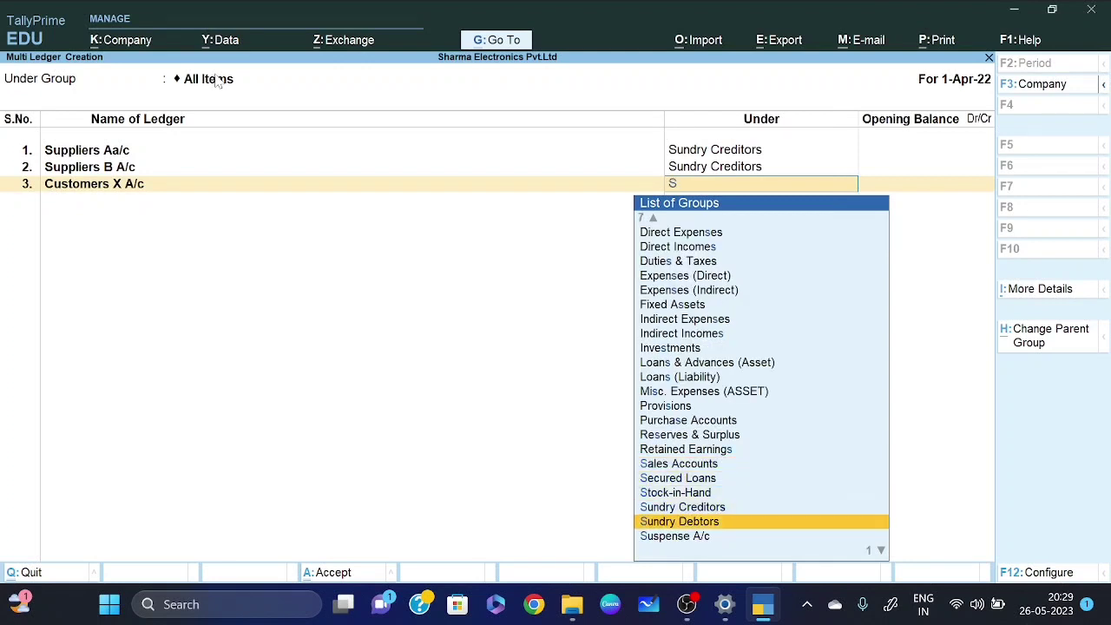
{"action": "key", "text": "Return"}
{"action": "key", "text": "Return"}
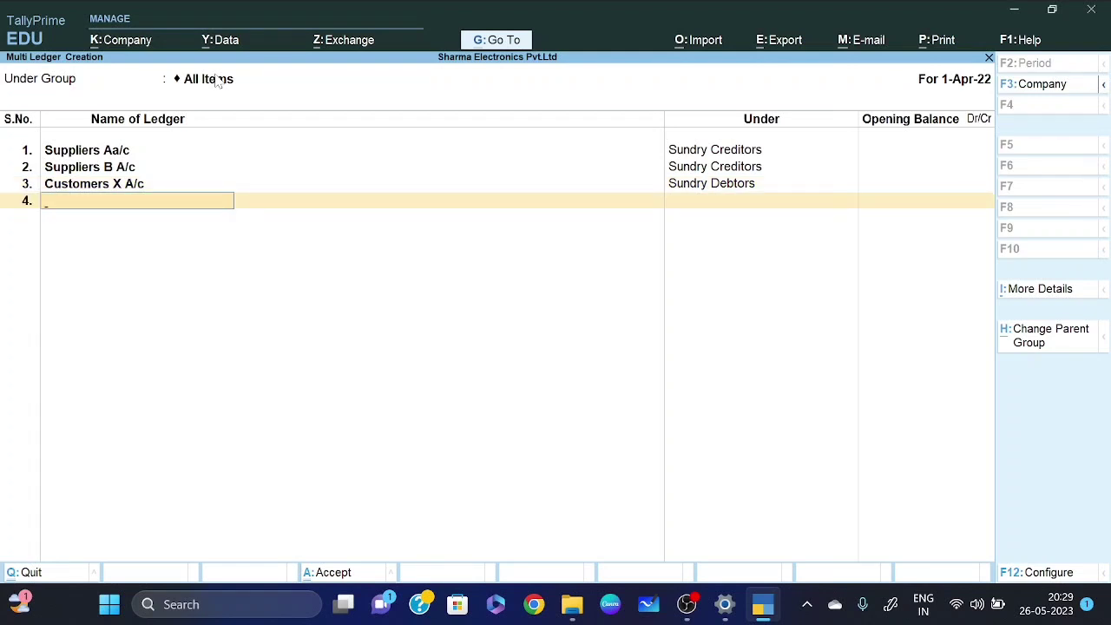
- Add the ledger Customers Y A/c under Sundry Debtors in the fourth row and save the multiple ledger creation
{"action": "type", "text": "Customers"}
{"action": "type", "text": "Y a/c"}
{"action": "key", "text": "Return"}
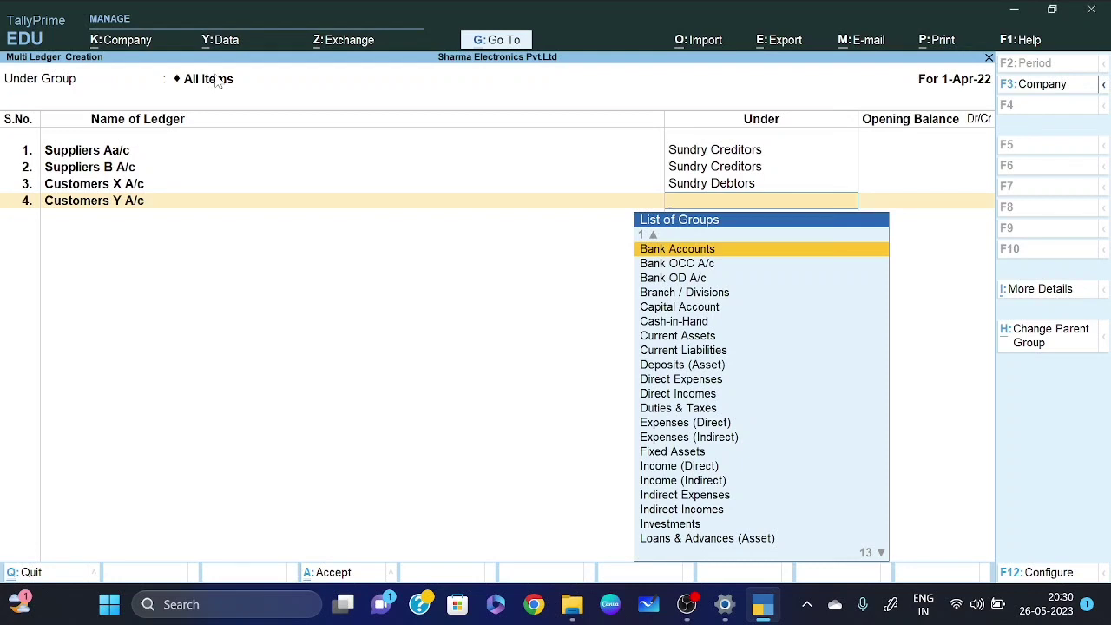
{"action": "type", "text": "s"}
{"action": "key", "text": "Down"}
{"action": "key", "text": "Down"}
{"action": "key", "text": "Down"}
{"action": "key", "text": "Down"}
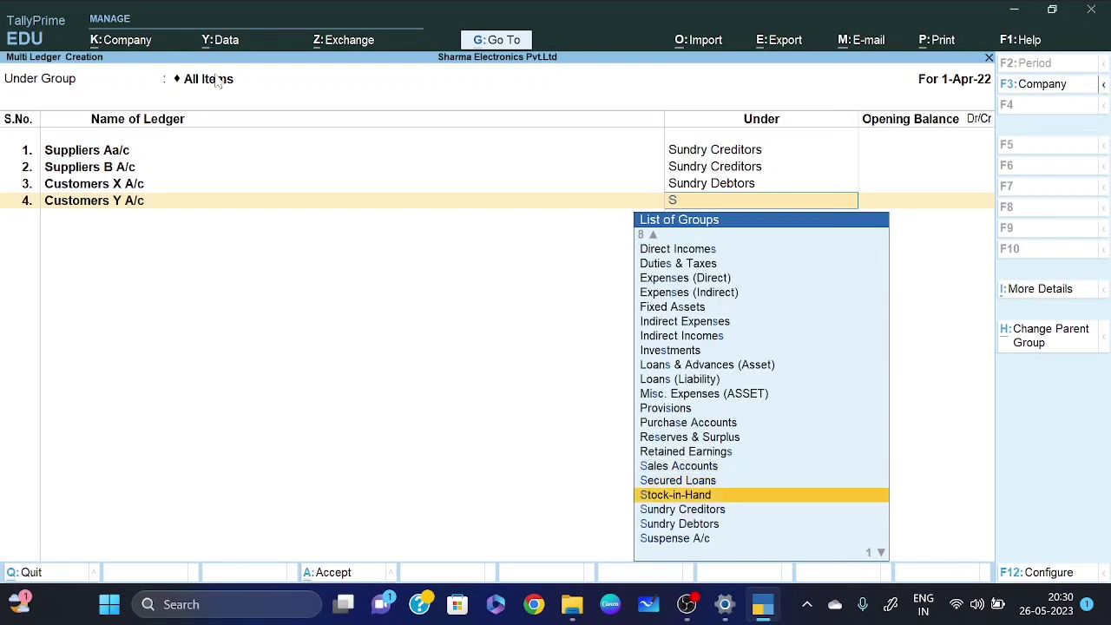
{"action": "key", "text": "Return"}
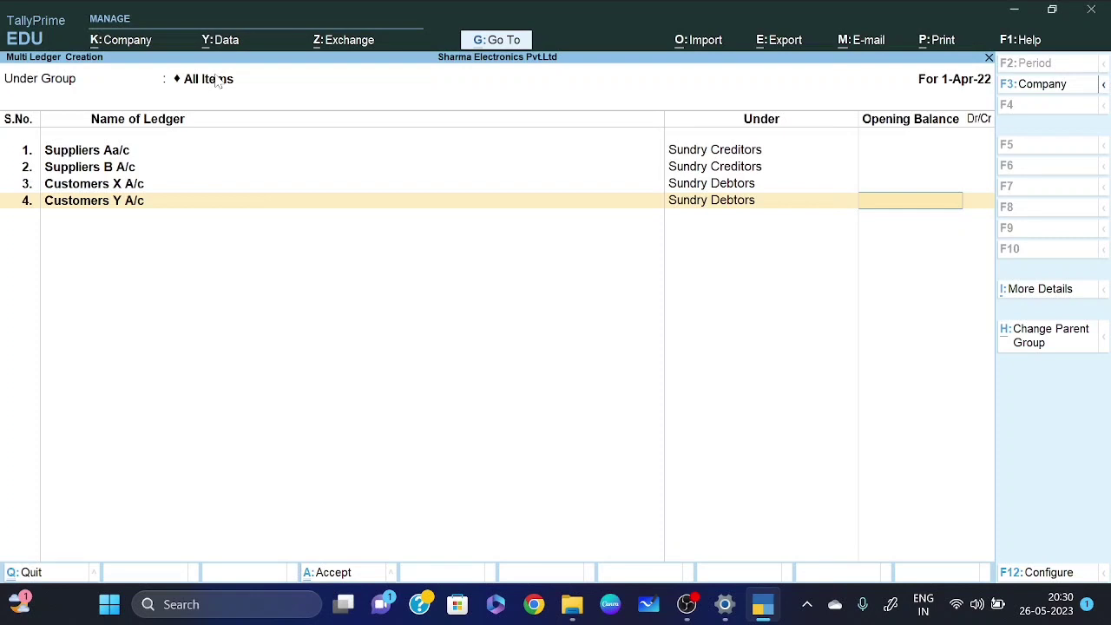
{"action": "key", "text": "ctrl+a"}
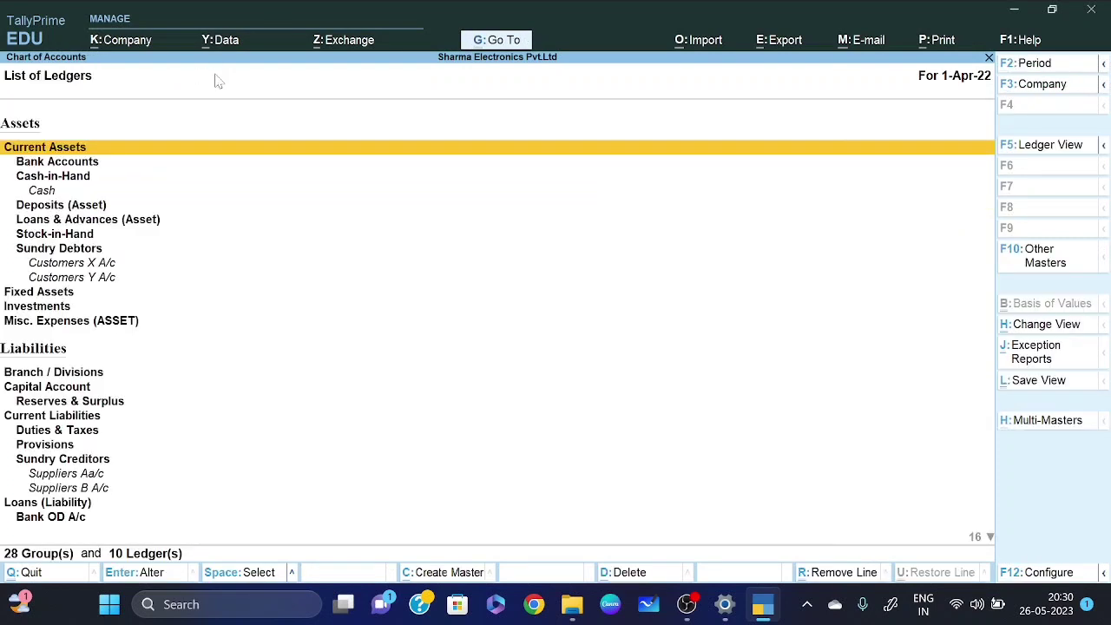
- Open Multi Ledger Alteration from the Chart of Accounts ledger list for All Items
{"action": "key", "text": "Escape"}
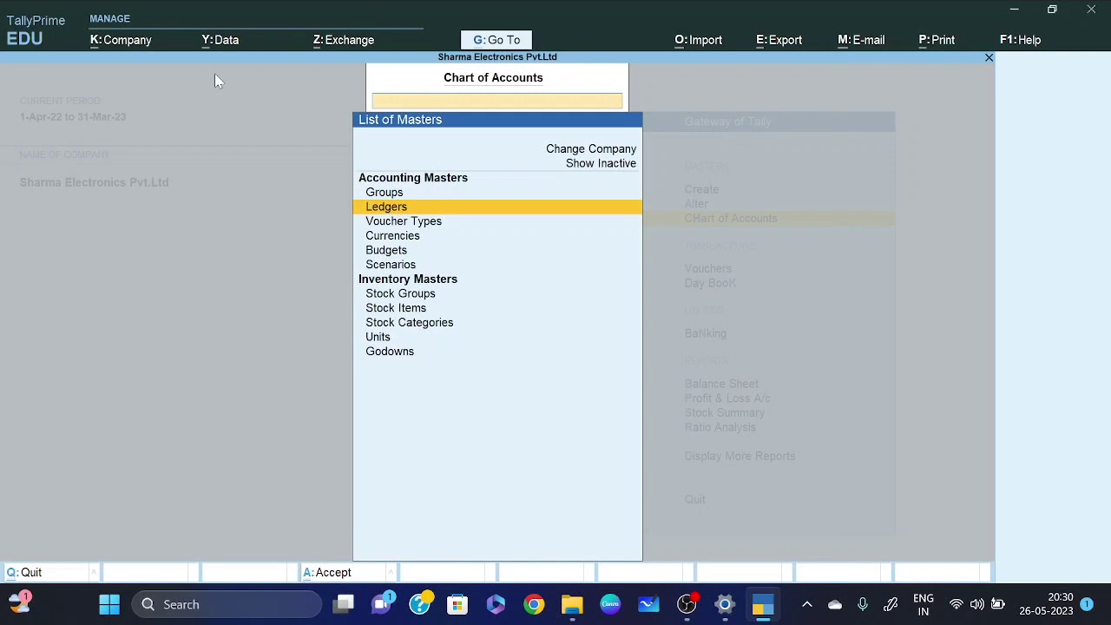
{"action": "key", "text": "Return"}
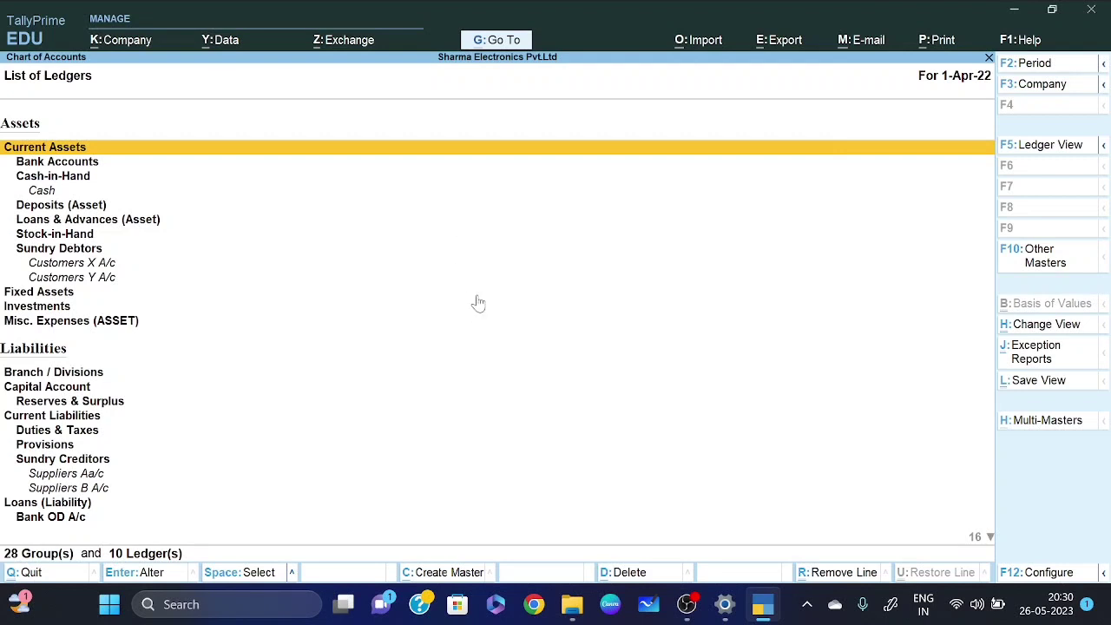
{"action": "left_click", "coordinate": [1049, 420]}
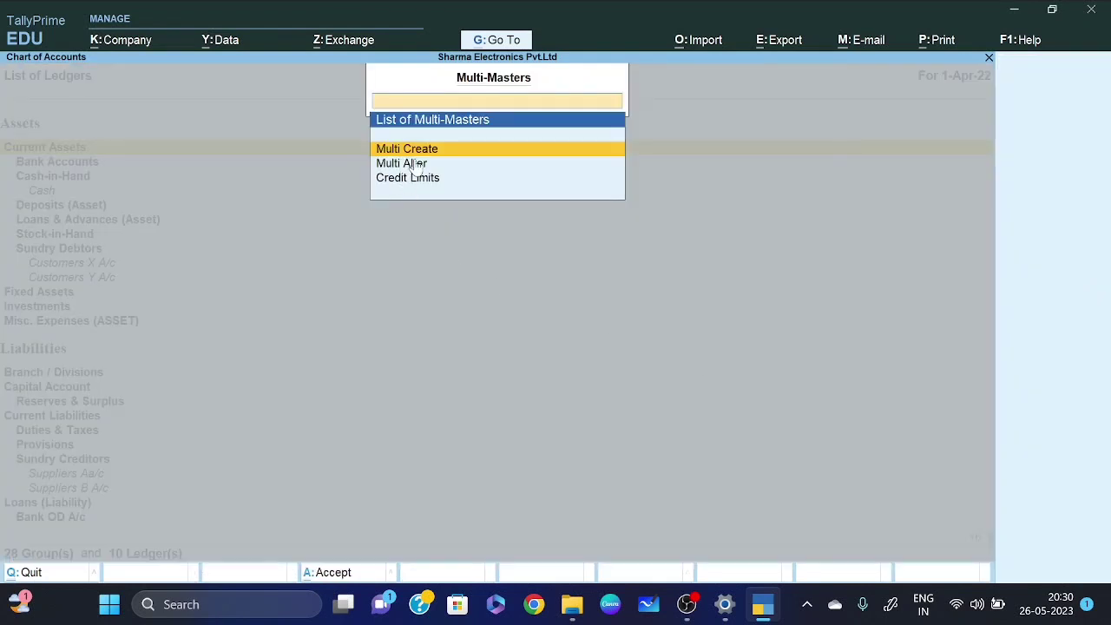
{"action": "key", "text": "Down"}
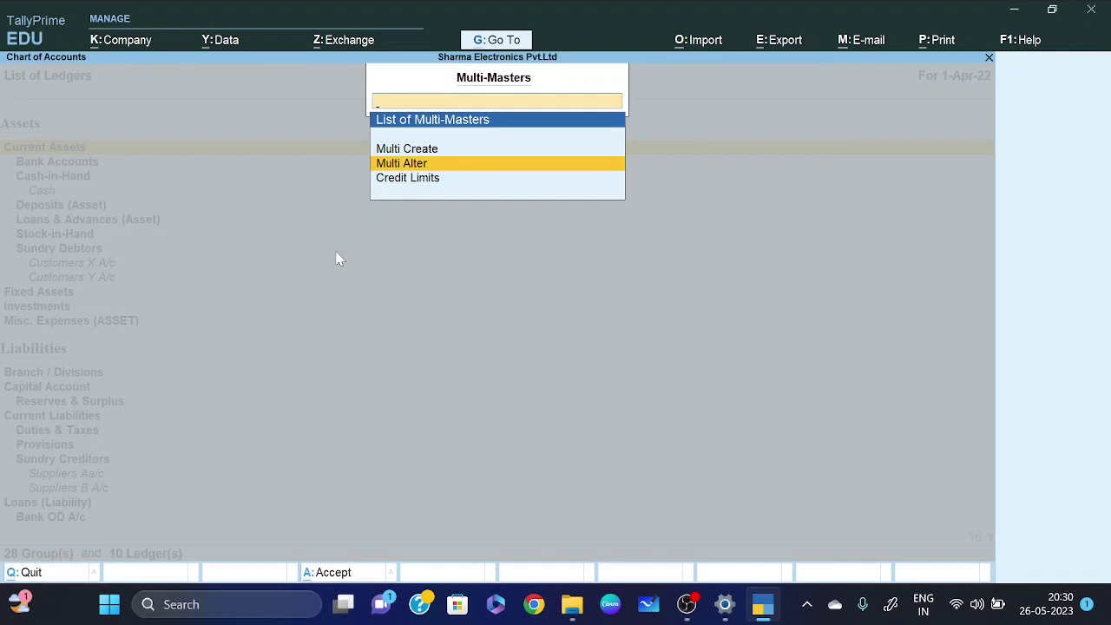
{"action": "key", "text": "Return"}
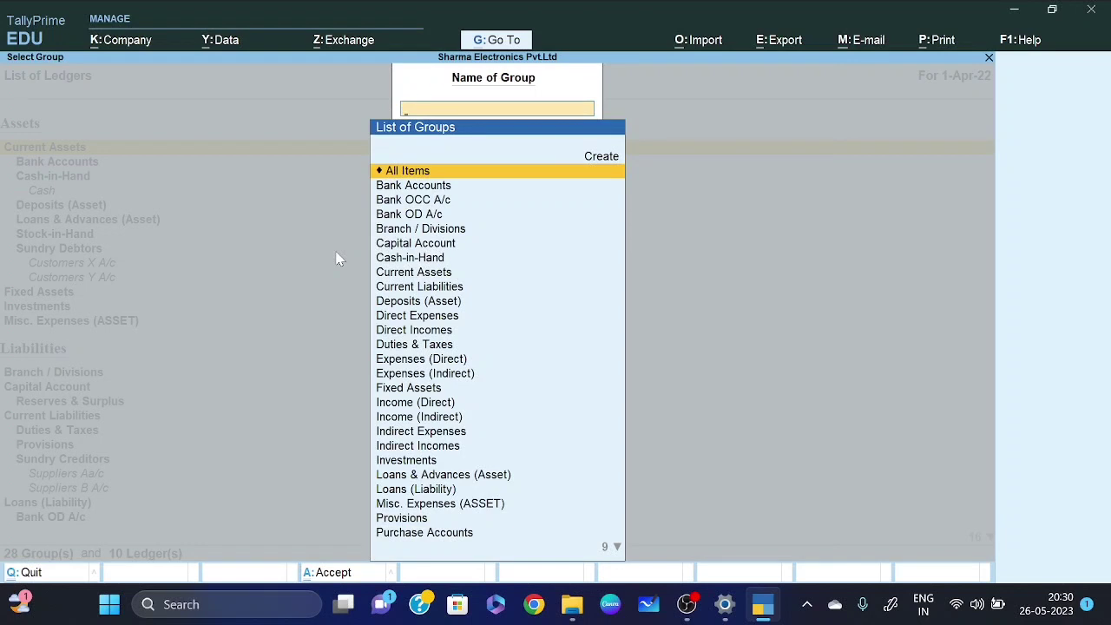
{"action": "key", "text": "Return"}
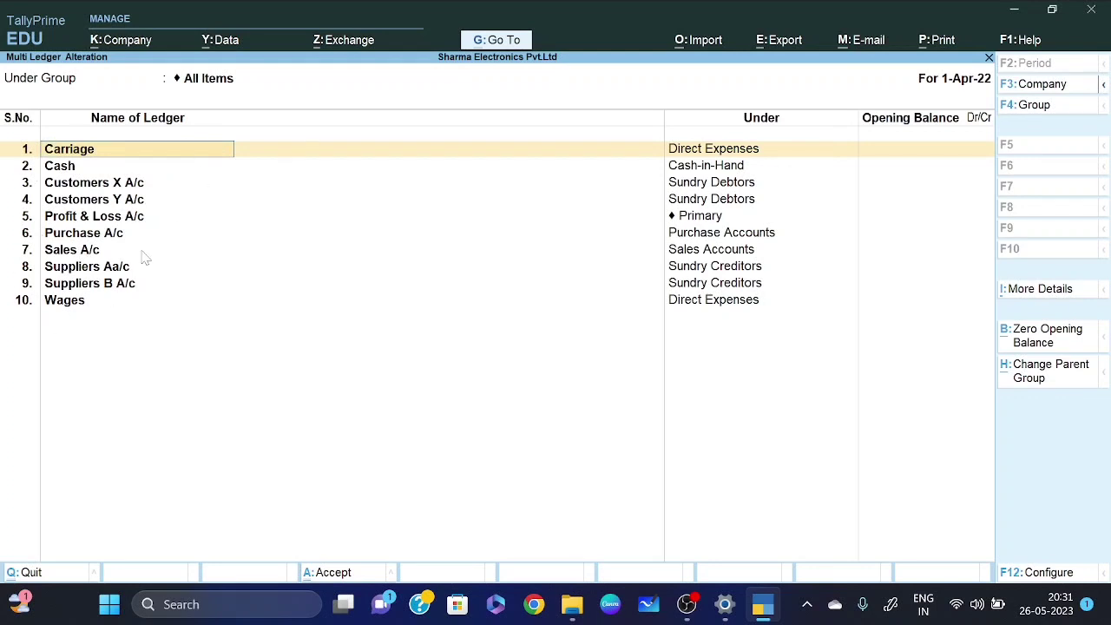
{"action": "key", "text": "Return"}
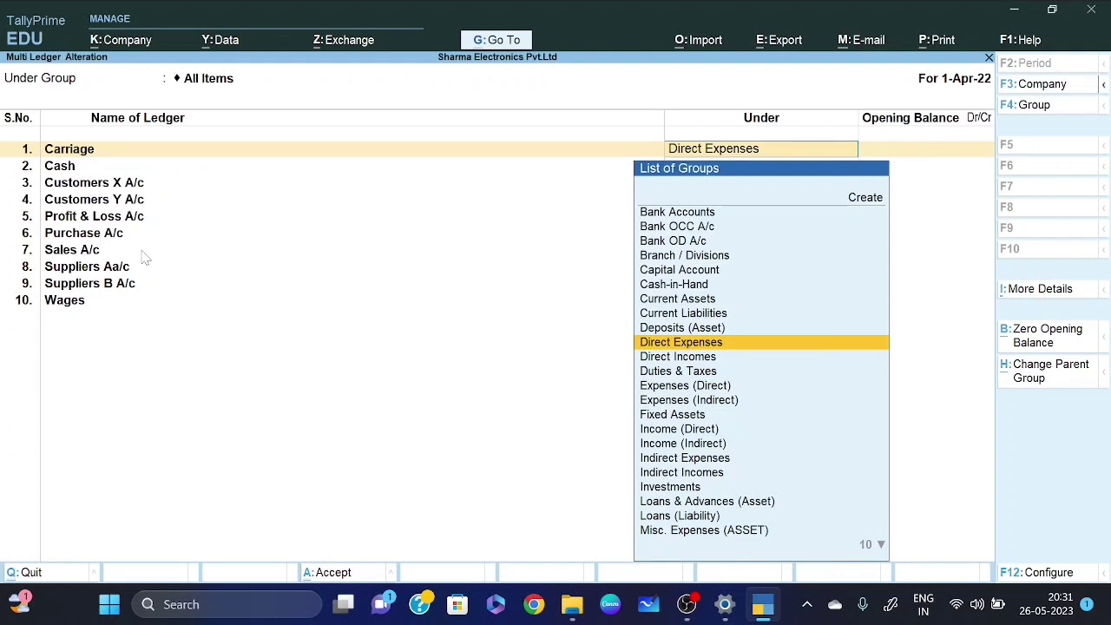
{"action": "key", "text": "BackSpace"}
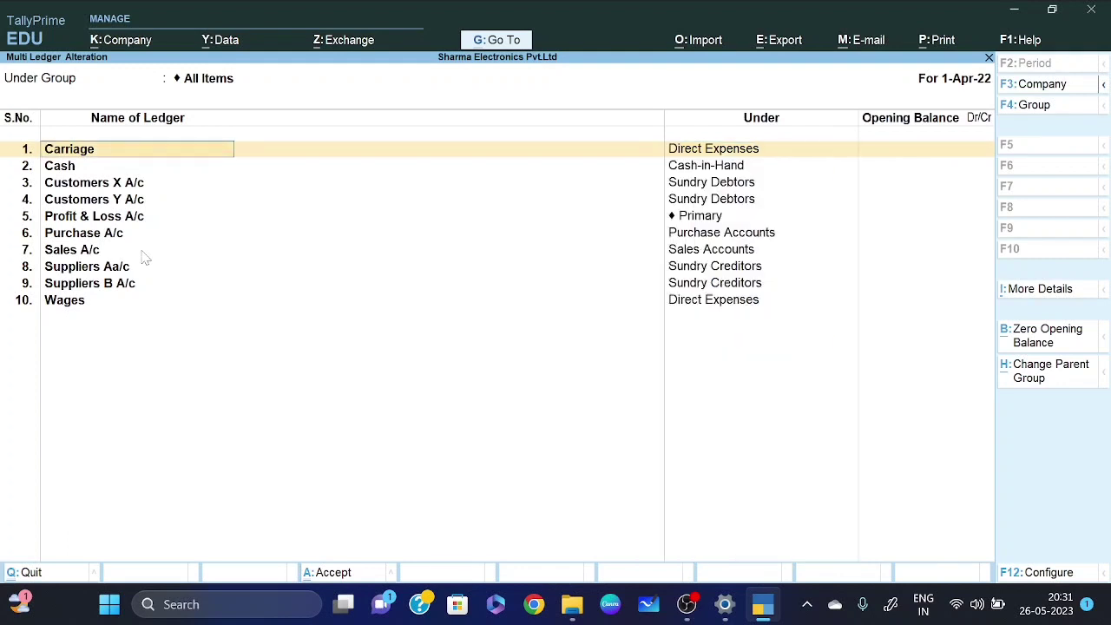
- Rename the ledger in the third row as Customer X A/c, keeping it under Sundry Debtors
{"action": "key", "text": "Down"}
{"action": "key", "text": "Down"}
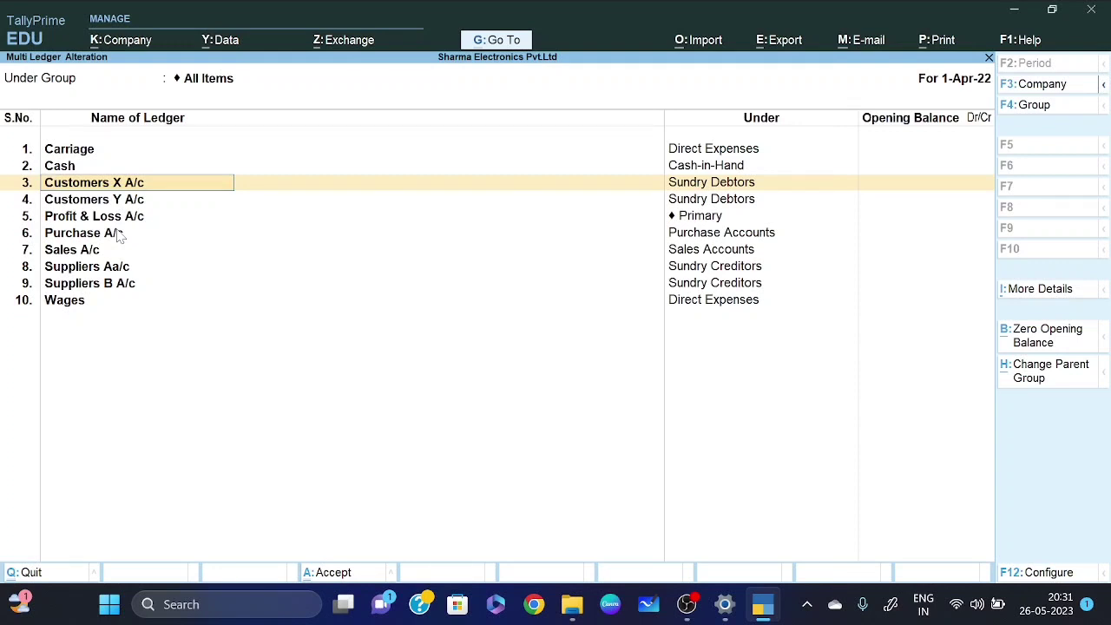
{"action": "key", "text": "BackSpace"}
{"action": "key", "text": "BackSpace"}
{"action": "key", "text": "BackSpace"}
{"action": "key", "text": "BackSpace"}
{"action": "key", "text": "BackSpace"}
{"action": "key", "text": "BackSpace"}
{"action": "key", "text": "BackSpace"}
{"action": "type", "text": "X A/c"}
{"action": "key", "text": "Return"}
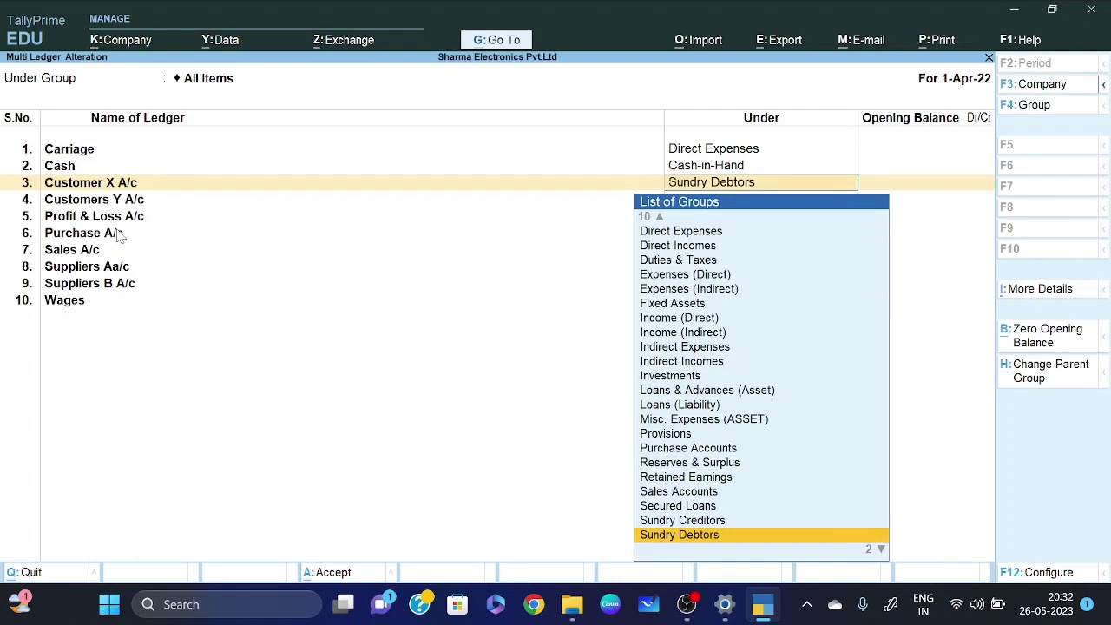
{"action": "key", "text": "Return"}
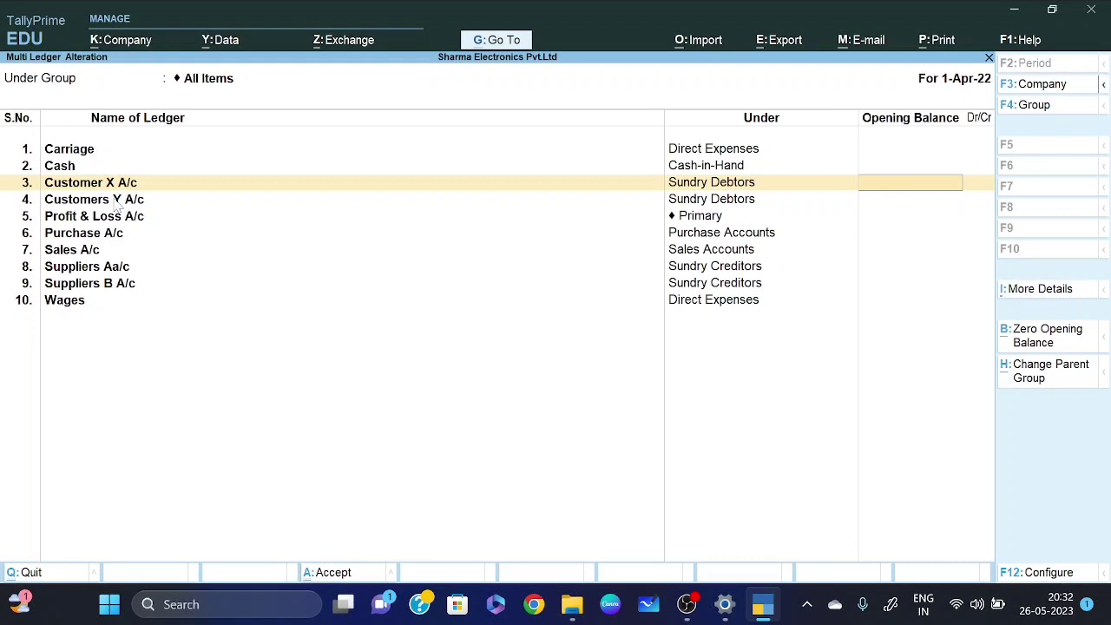
- Rename the ledger in the fourth row as Customer Y A/c, keeping it under Sundry Debtors
{"action": "left_click", "coordinate": [114, 203]}
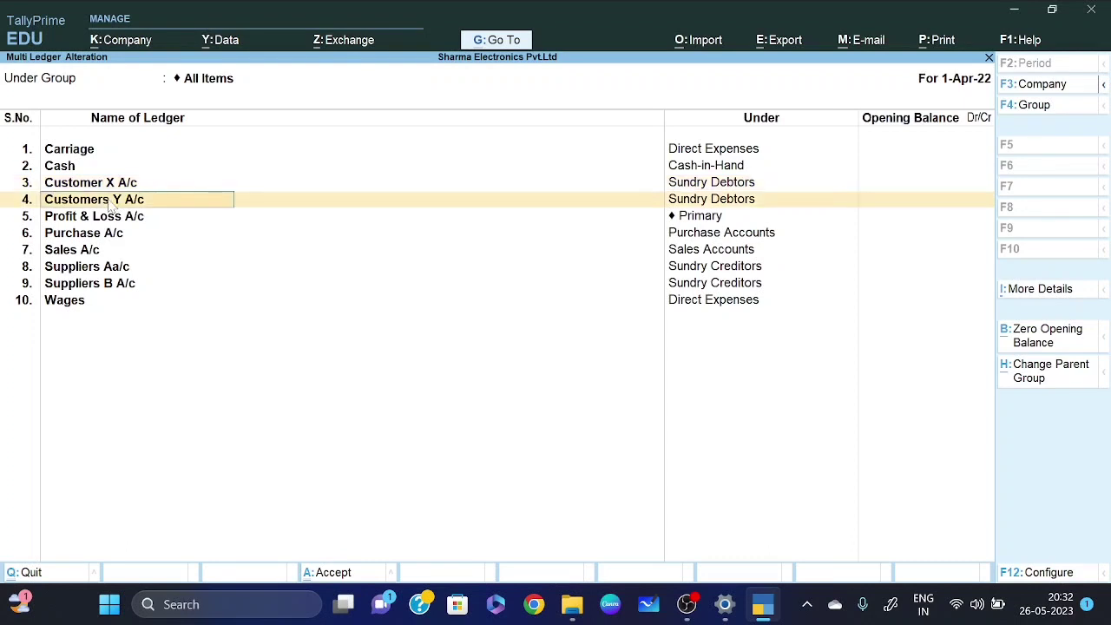
{"action": "key", "text": "BackSpace"}
{"action": "key", "text": "BackSpace"}
{"action": "key", "text": "BackSpace"}
{"action": "key", "text": "BackSpace"}
{"action": "key", "text": "BackSpace"}
{"action": "key", "text": "BackSpace"}
{"action": "key", "text": "BackSpace"}
{"action": "type", "text": "Y a/c"}
{"action": "key", "text": "Return"}
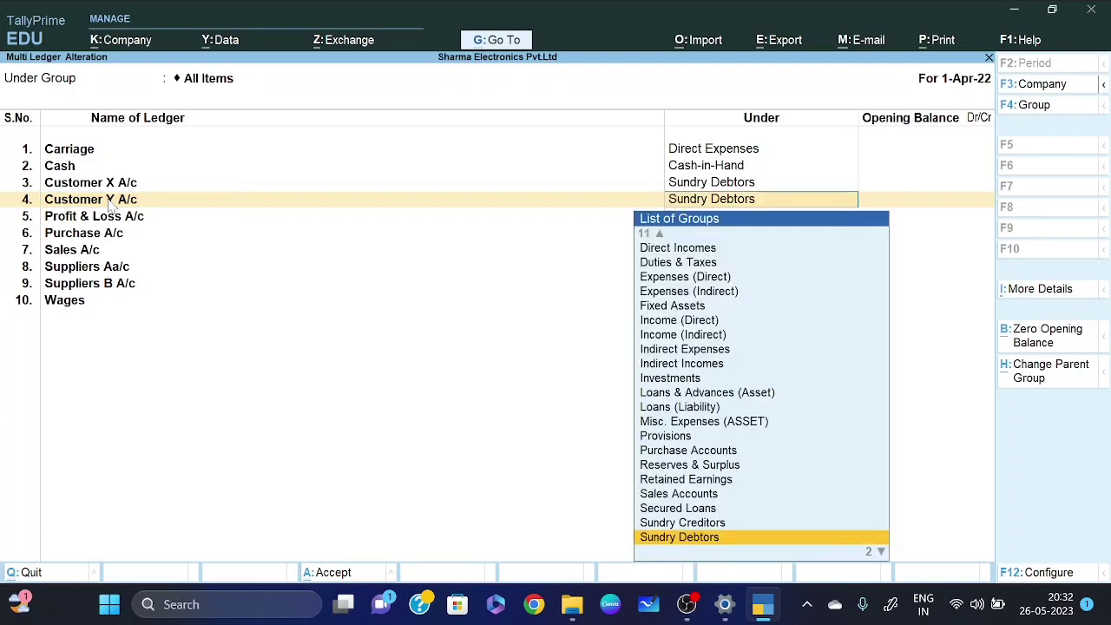
{"action": "key", "text": "Return"}
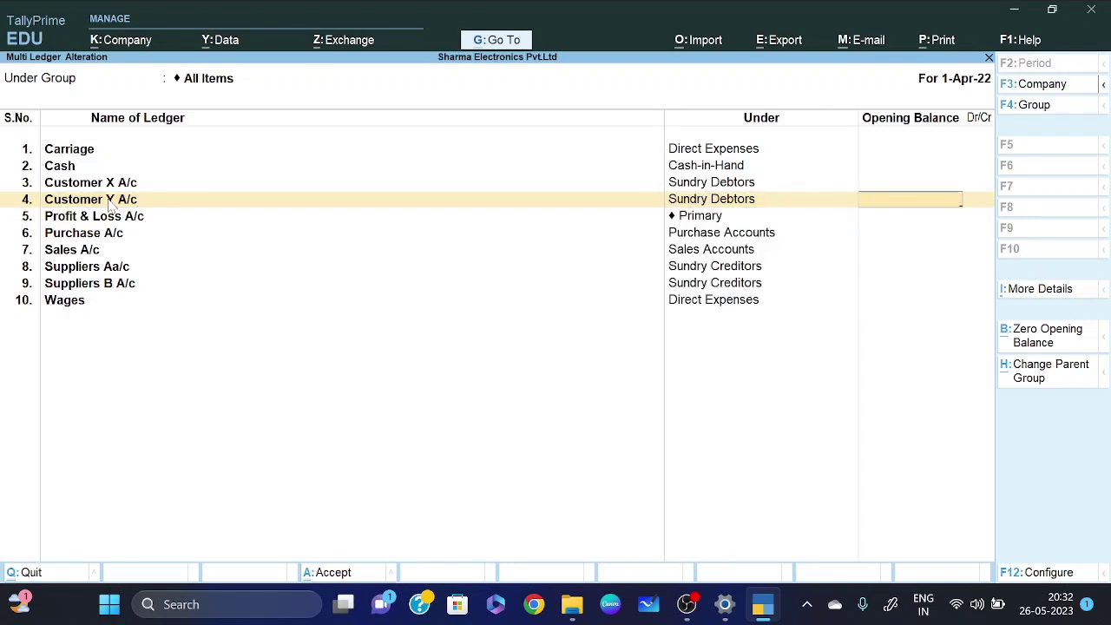
- Rename the ledger in the eighth row as Supplier A A/c, keeping it under Sundry Creditors
{"action": "left_click", "coordinate": [118, 271]}
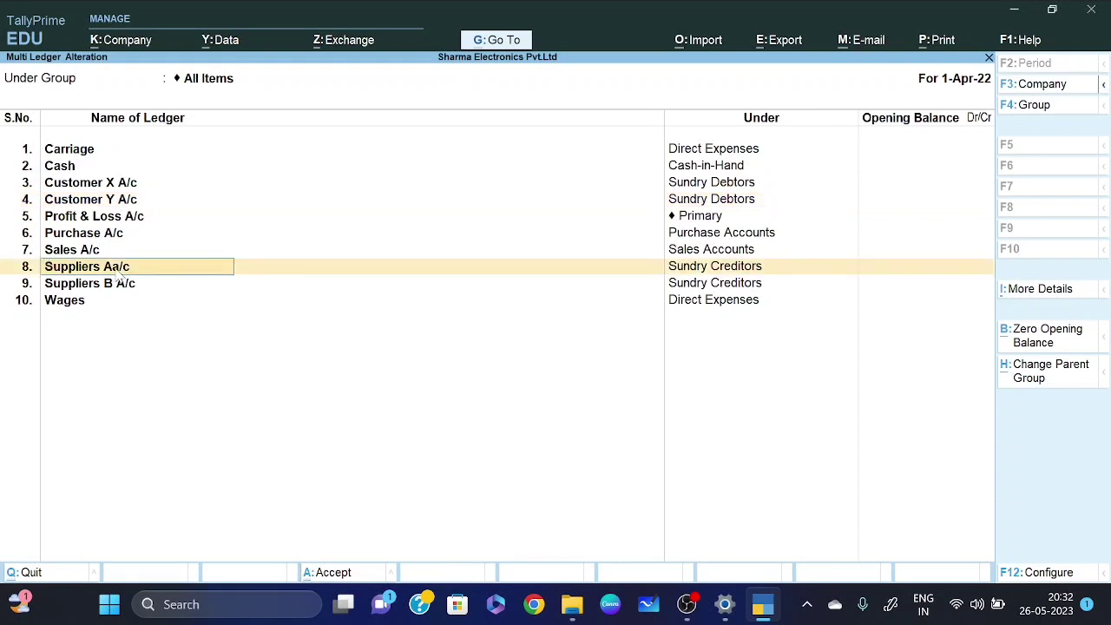
{"action": "key", "text": "BackSpace"}
{"action": "key", "text": "BackSpace"}
{"action": "key", "text": "BackSpace"}
{"action": "key", "text": "BackSpace"}
{"action": "key", "text": "BackSpace"}
{"action": "type", "text": "A"}
{"action": "key", "text": "BackSpace"}
{"action": "type", "text": "A a/c"}
{"action": "key", "text": "Return"}
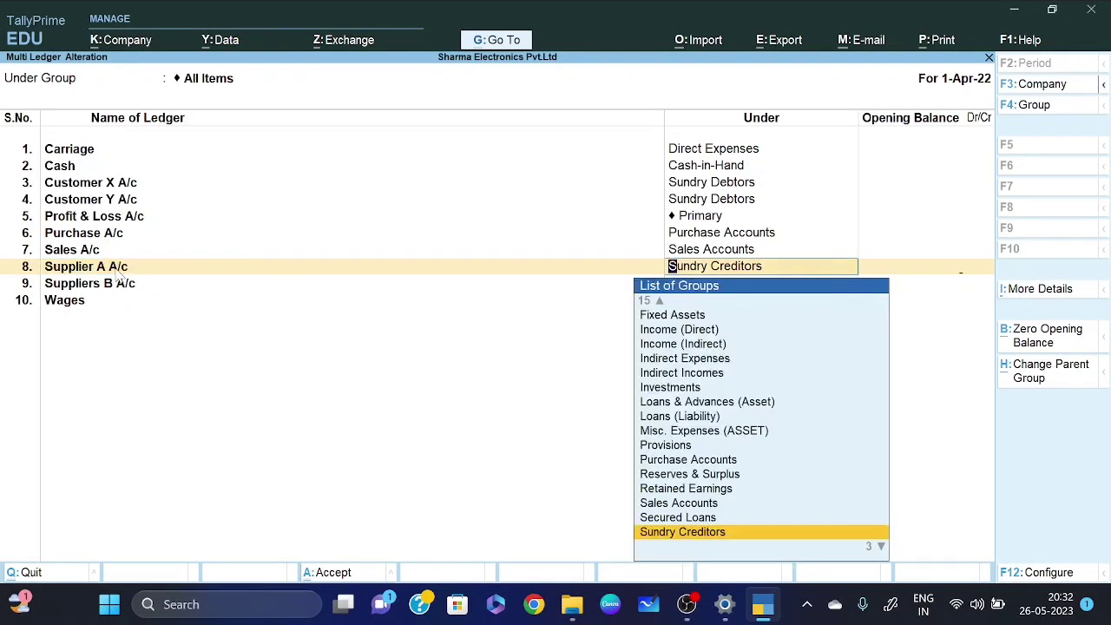
{"action": "key", "text": "Return"}
{"action": "key", "text": "Return"}
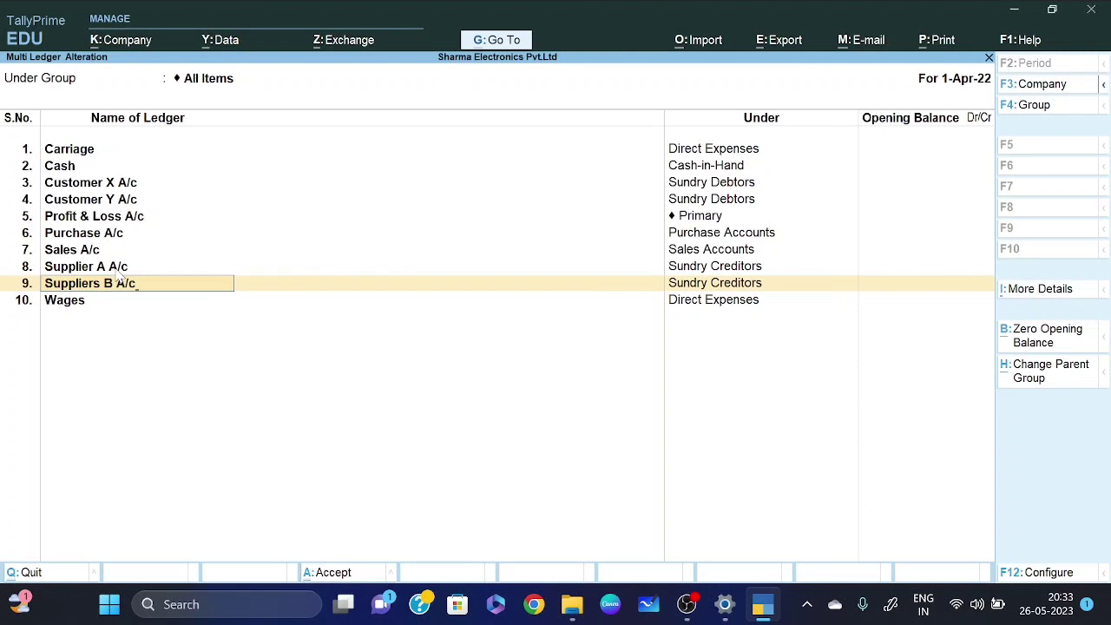
- Rename the ledger in the ninth row as Supplier B A/c, keeping it under Sundry Creditors
{"action": "key", "text": "BackSpace"}
{"action": "key", "text": "BackSpace"}
{"action": "key", "text": "BackSpace"}
{"action": "key", "text": "BackSpace"}
{"action": "key", "text": "BackSpace"}
{"action": "key", "text": "BackSpace"}
{"action": "key", "text": "BackSpace"}
{"action": "type", "text": "B a/c"}
{"action": "key", "text": "Return"}
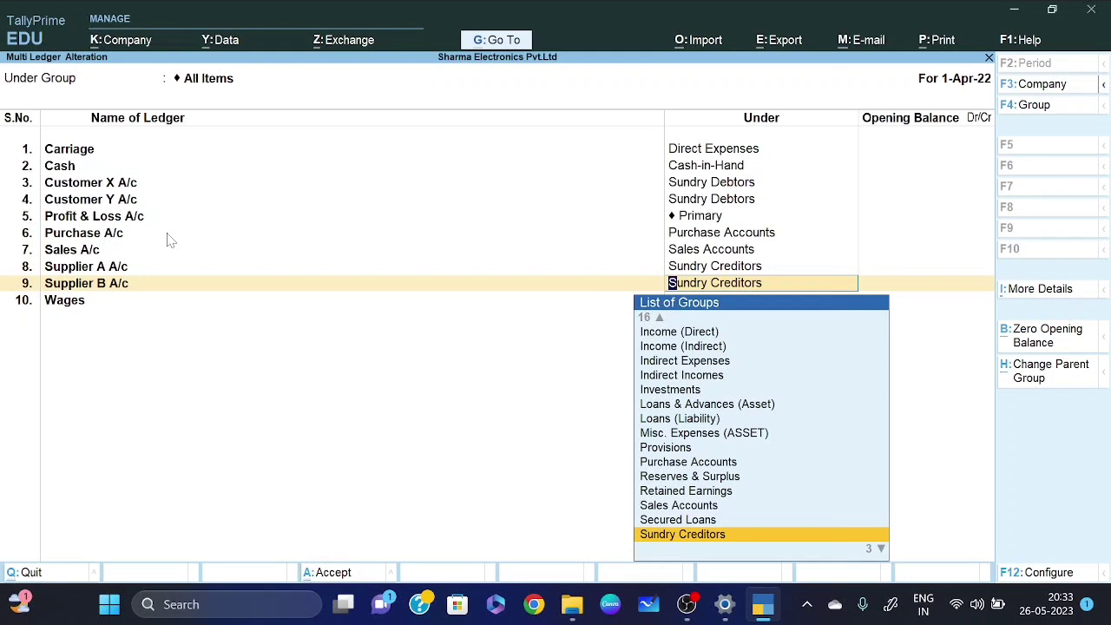
{"action": "key", "text": "Return"}
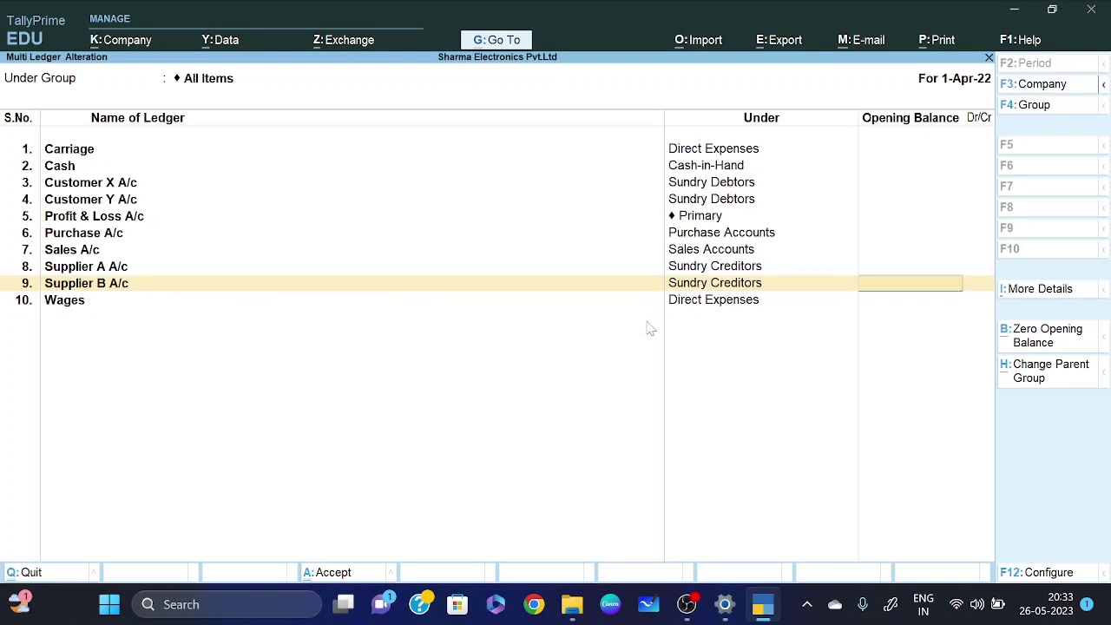
- Keep Wages under Direct Expenses and save the multiple ledger alterations
{"action": "key", "text": "Down"}
{"action": "key", "text": "Down"}
{"action": "key", "text": "Up"}
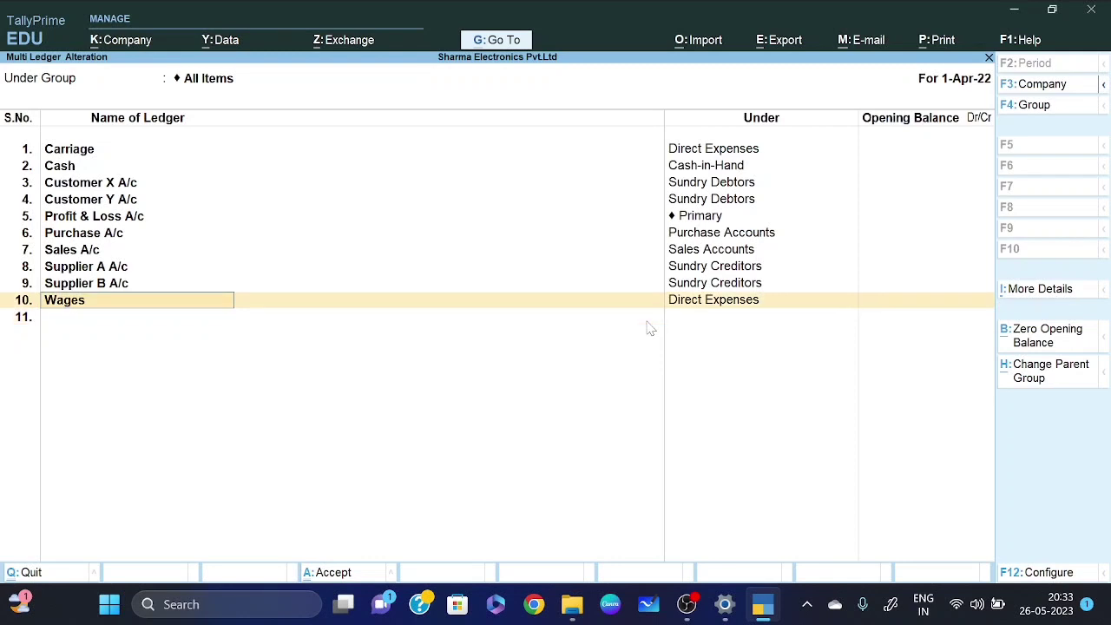
{"action": "key", "text": "Return"}
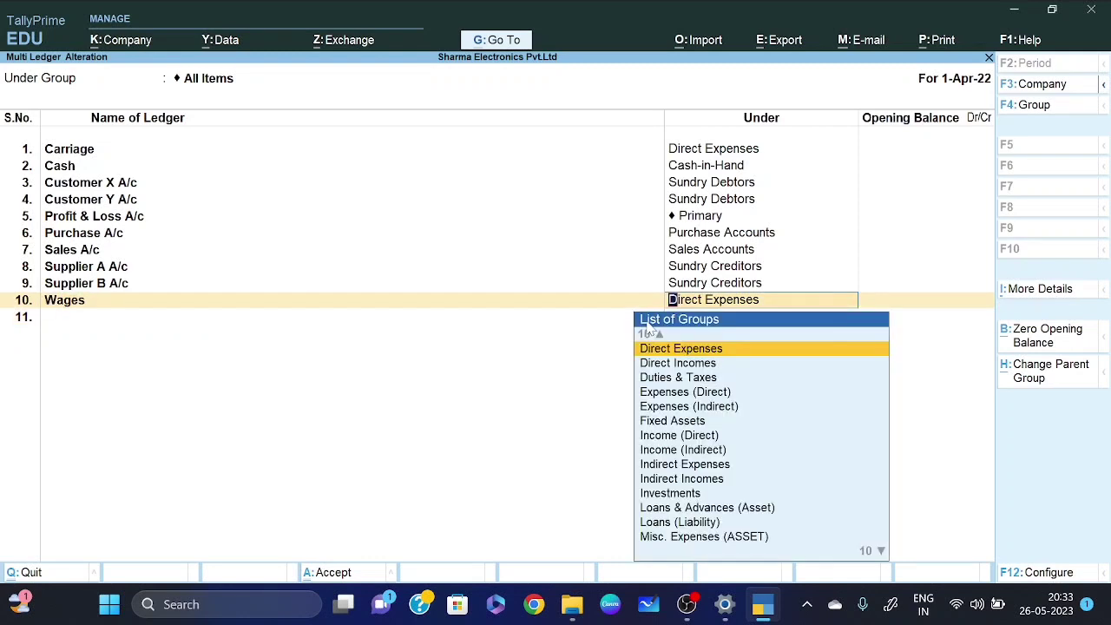
{"action": "key", "text": "Return"}
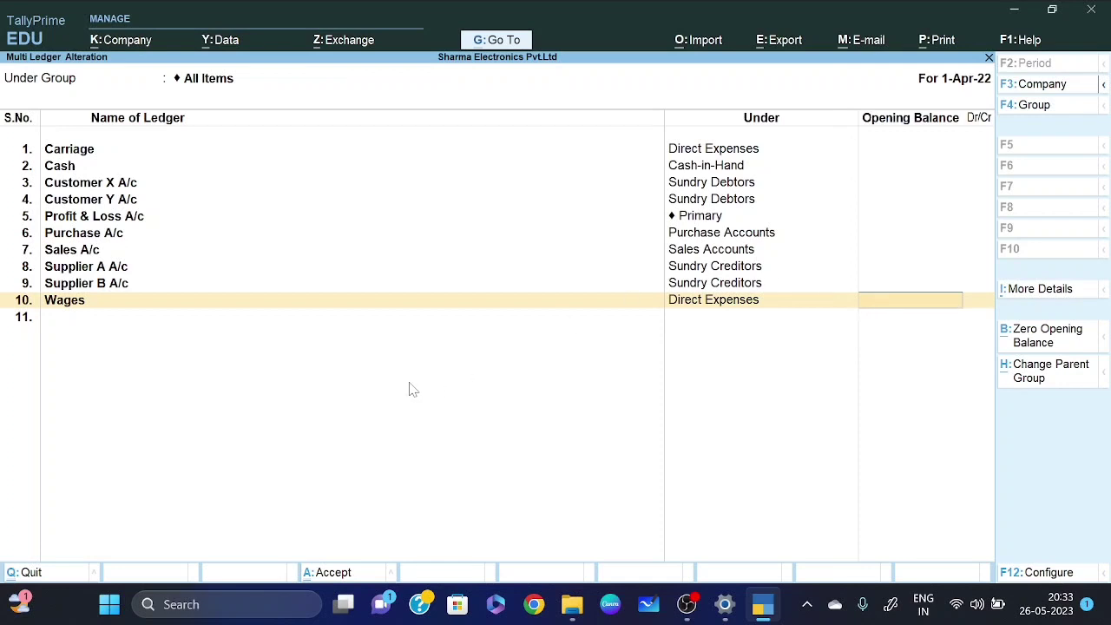
{"action": "key", "text": "ctrl+a"}
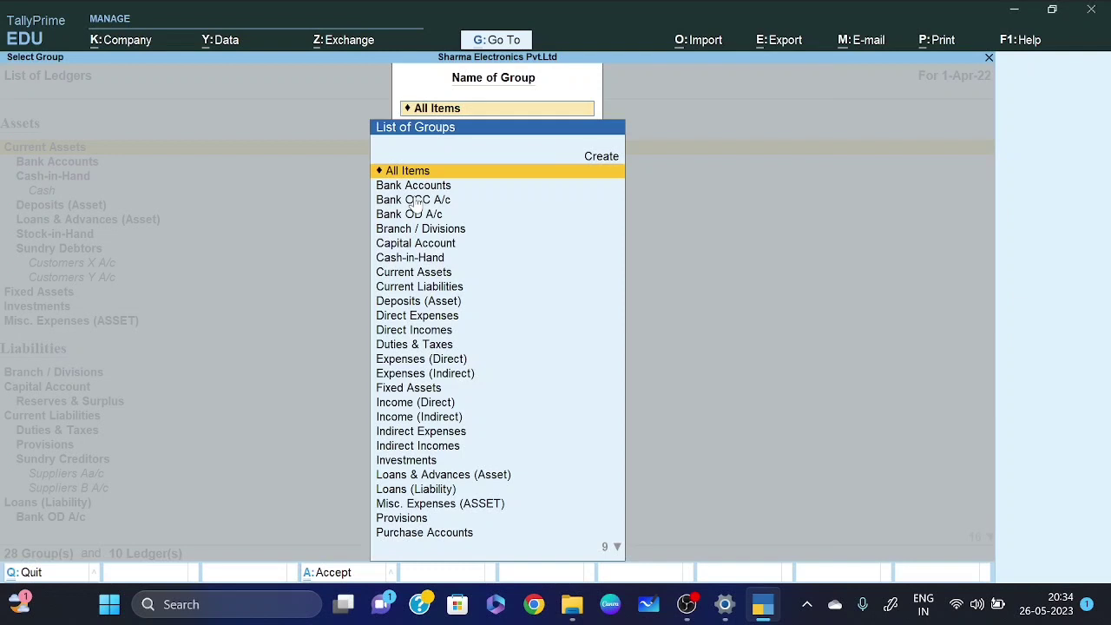
- Leave the ledger alteration and Chart of Accounts, and open a blank form for creating a single ledger
{"action": "key", "text": "Escape"}
{"action": "key", "text": "Escape"}
{"action": "key", "text": "Escape"}
{"action": "key", "text": "Escape"}
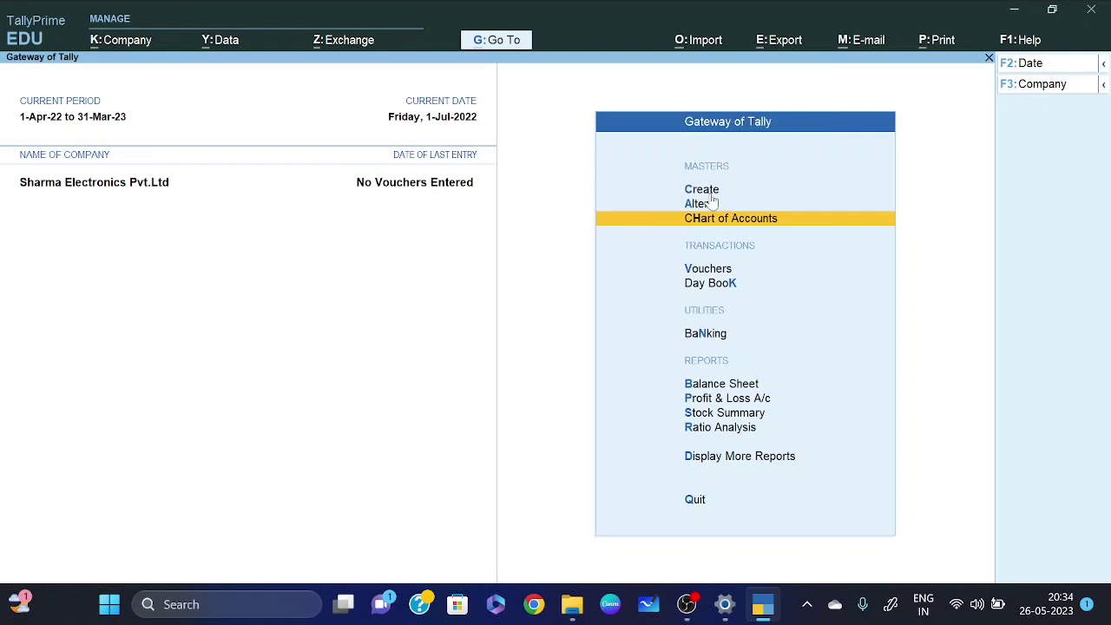
{"action": "key", "text": "Up"}
{"action": "key", "text": "Up"}
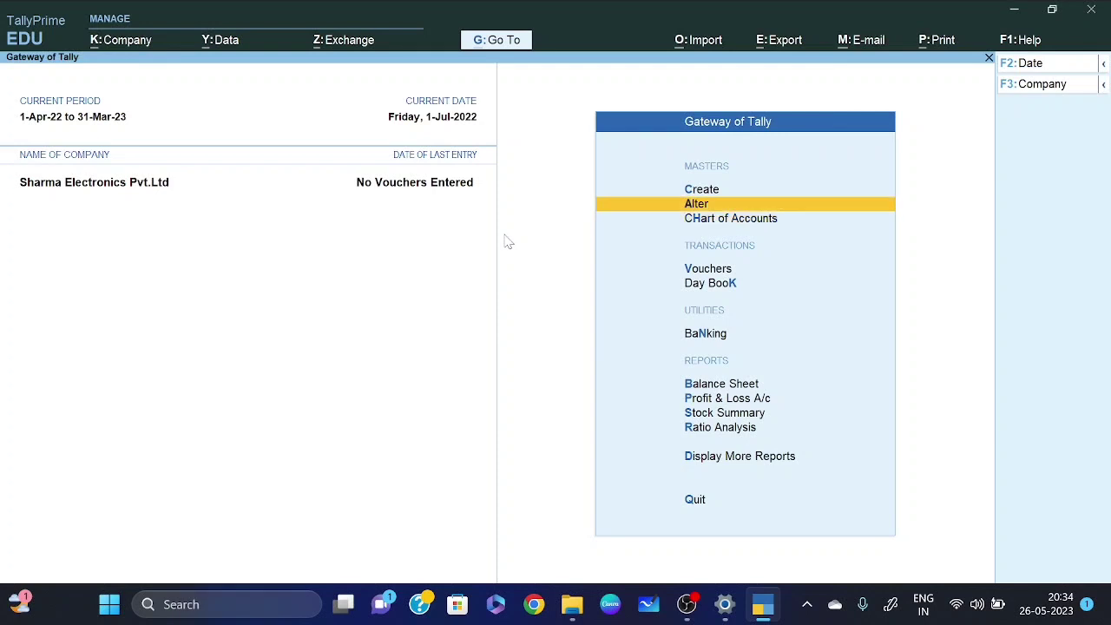
{"action": "key", "text": "Return"}
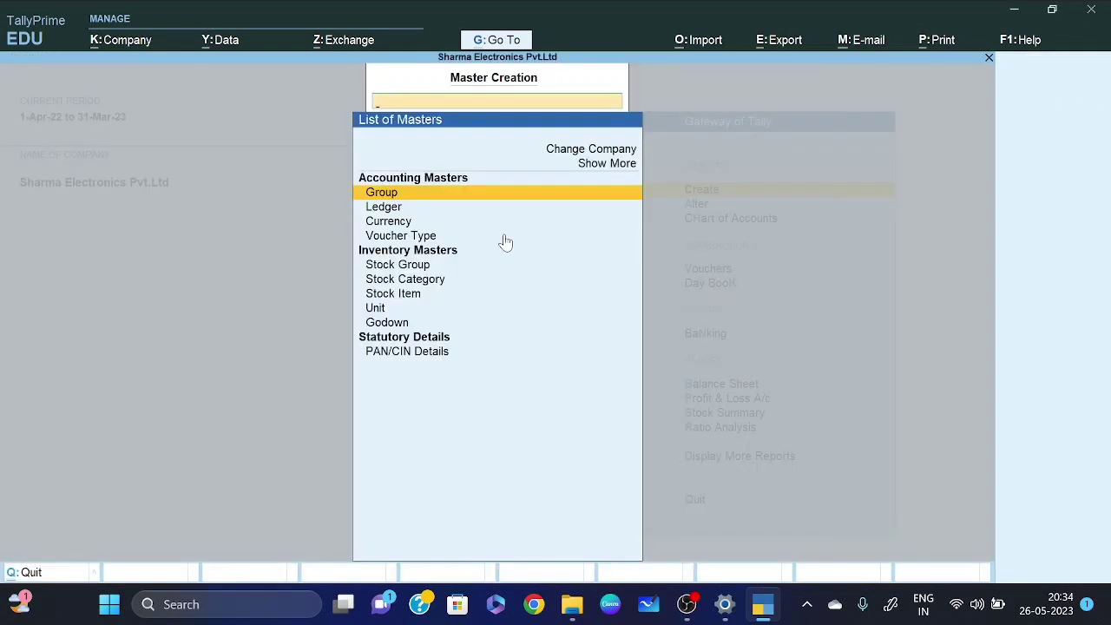
{"action": "key", "text": "Down"}
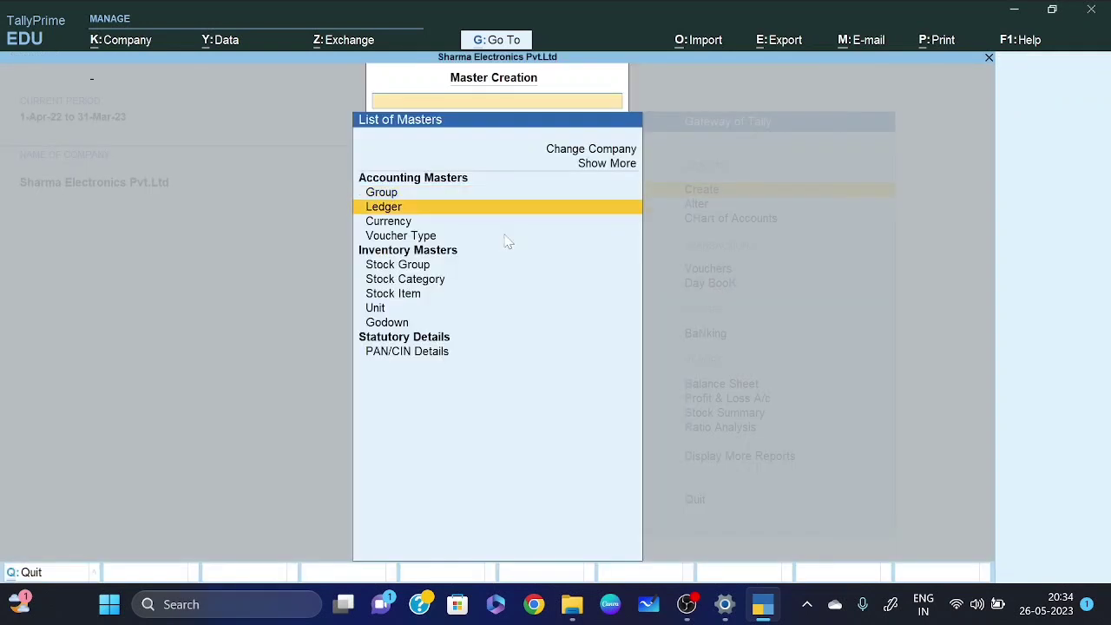
{"action": "key", "text": "Return"}
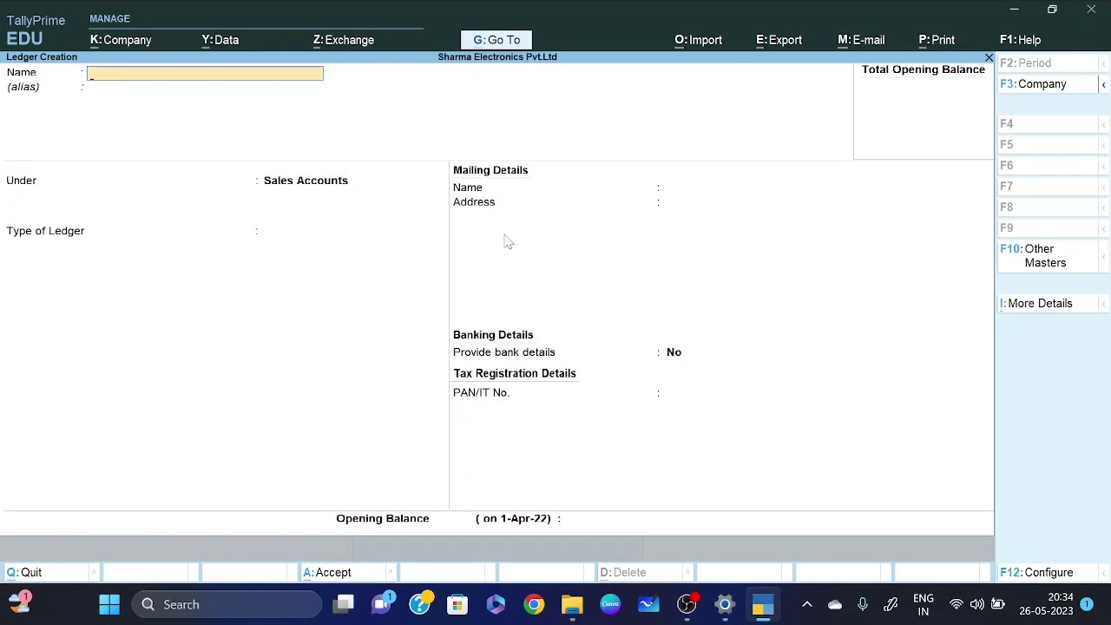
- Create the ledger Salary A/c under Indirect Expenses, save it, and return to the Gateway of Tally
{"action": "type", "text": "Salary a/c"}
{"action": "key", "text": "Return"}
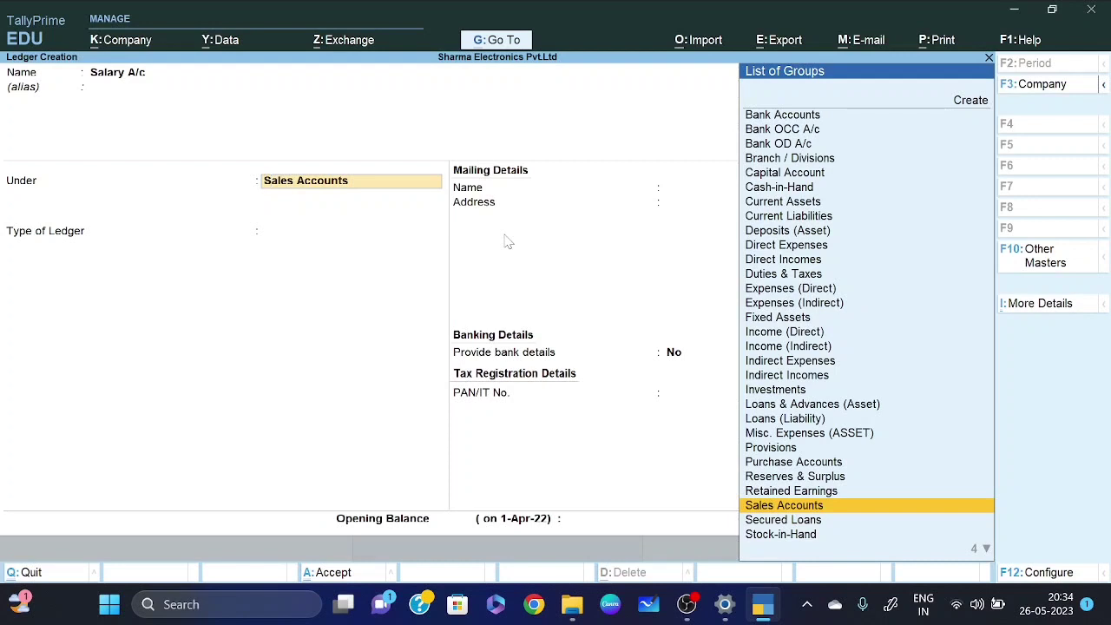
{"action": "type", "text": "i"}
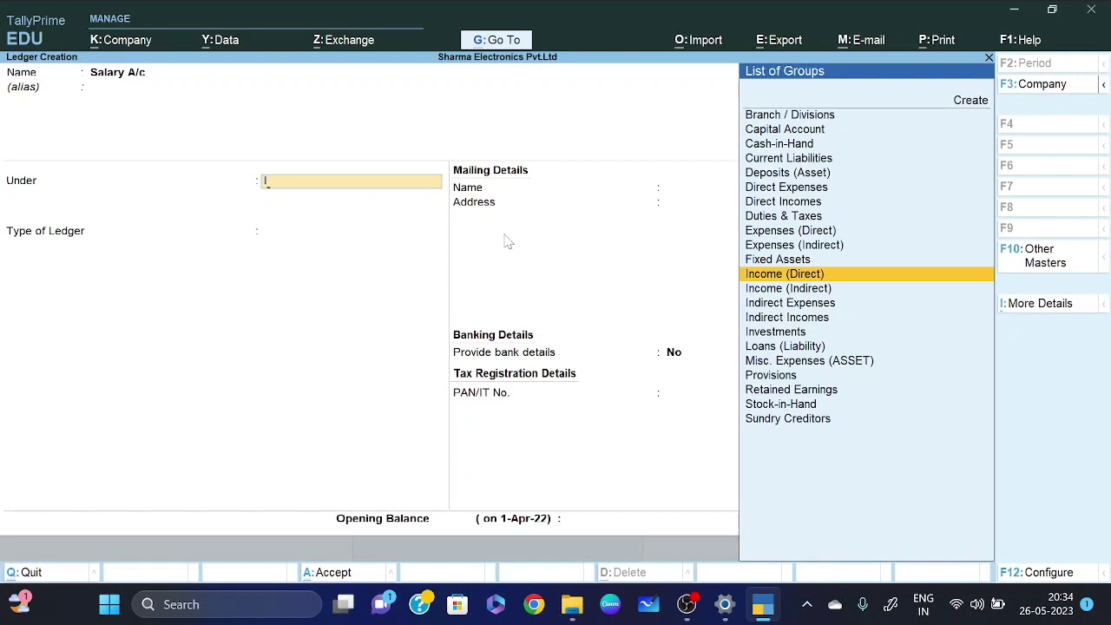
{"action": "key", "text": "Down"}
{"action": "key", "text": "Down"}
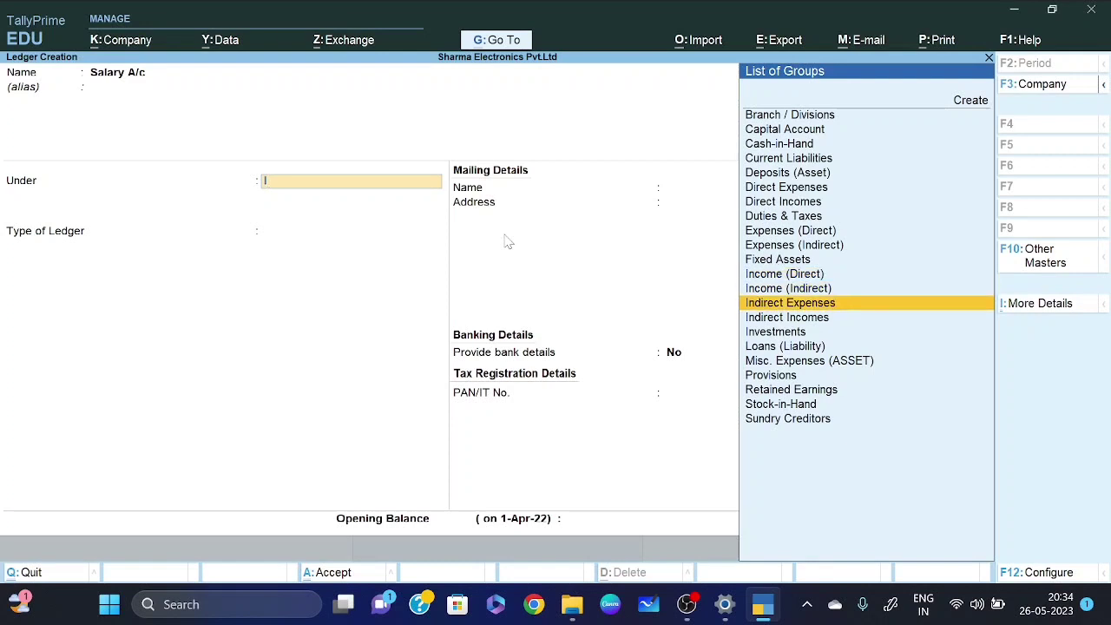
{"action": "key", "text": "Return"}
{"action": "key", "text": "Return"}
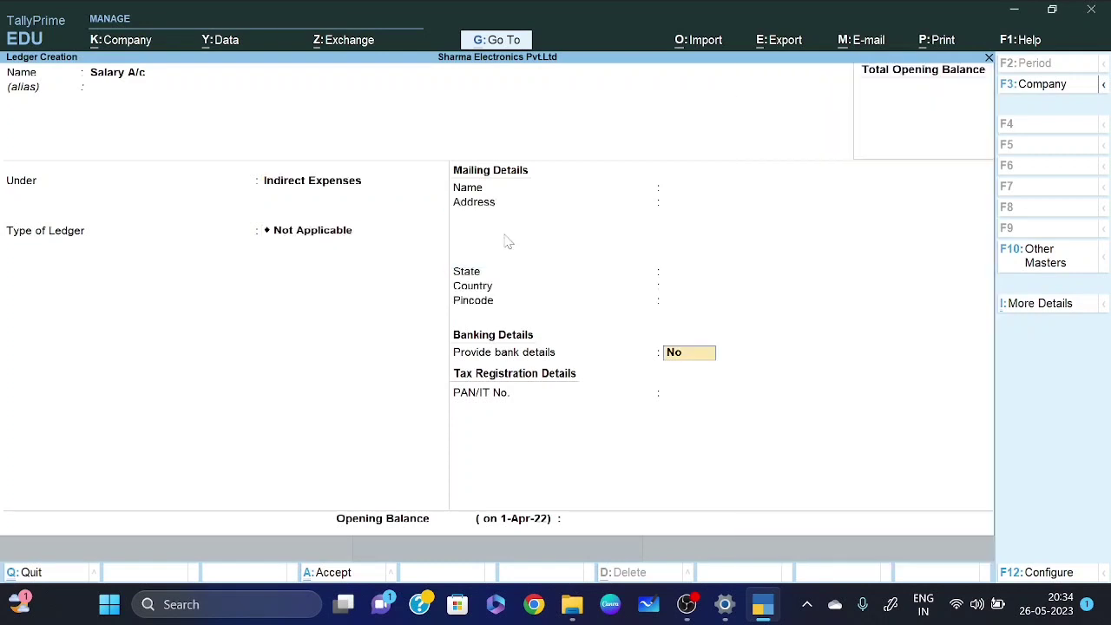
{"action": "key", "text": "ctrl+a"}
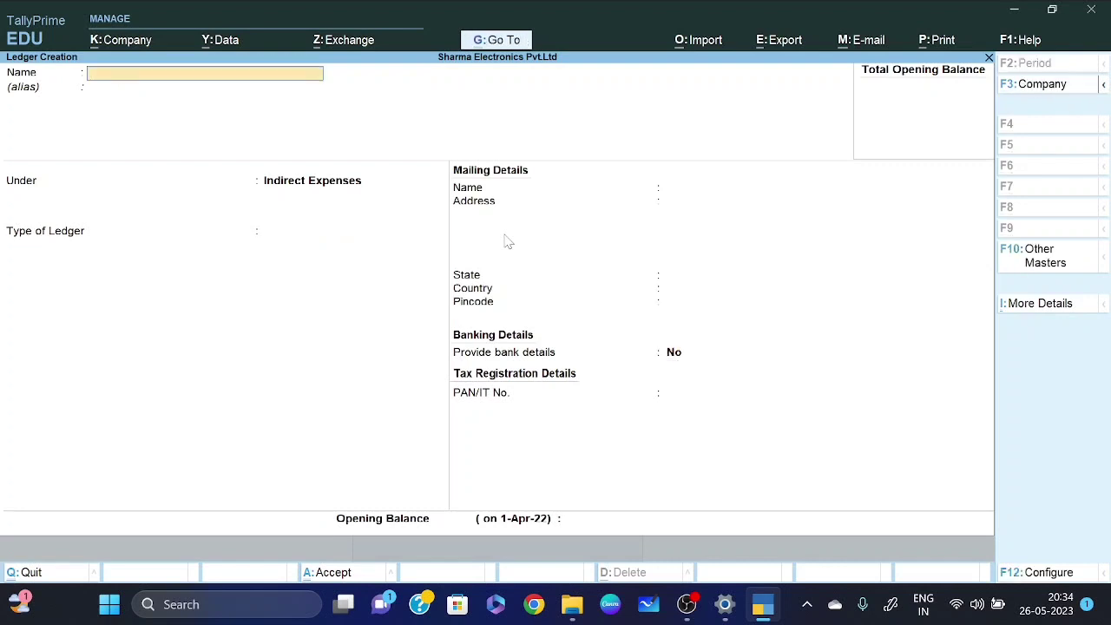
{"action": "key", "text": "Escape"}
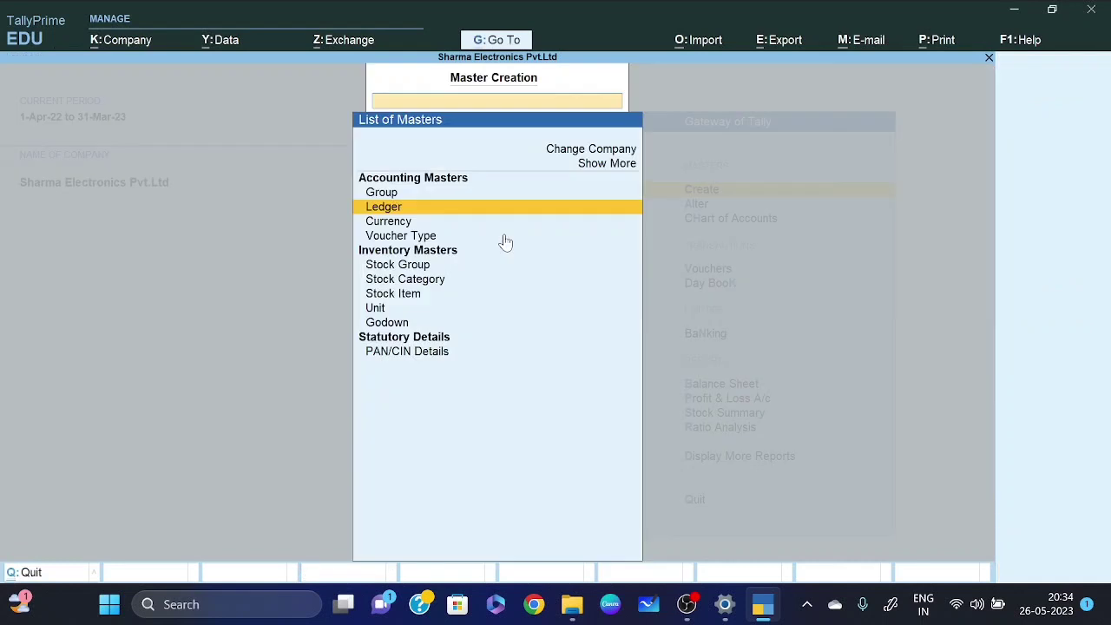
{"action": "key", "text": "Escape"}
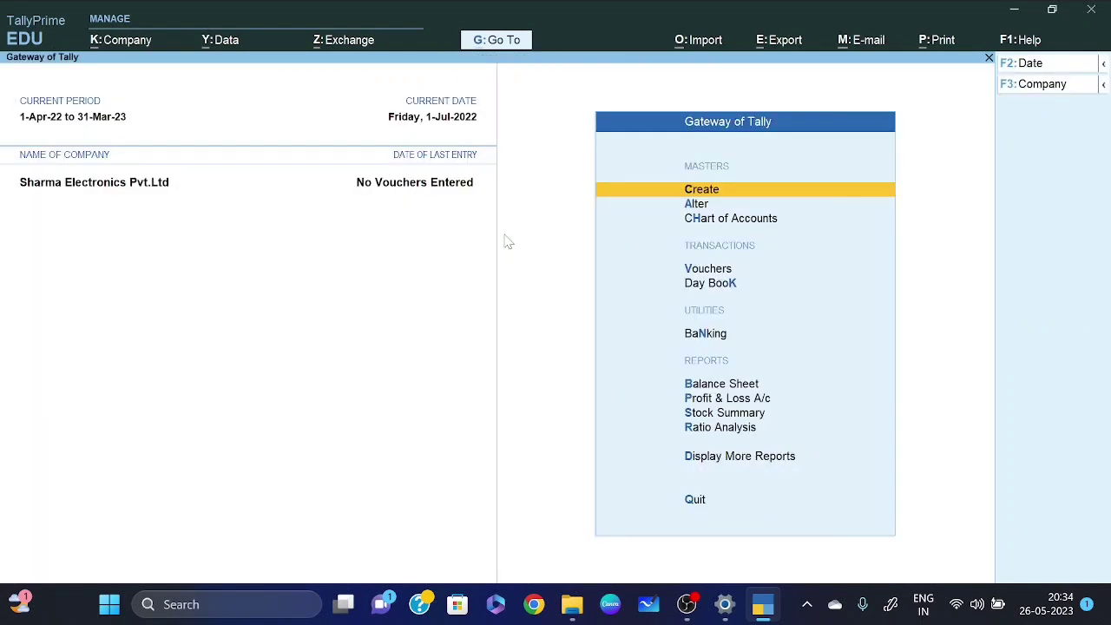
- Open the list of existing ledgers for altering a single ledger
{"action": "key", "text": "Down"}
{"action": "key", "text": "Return"}
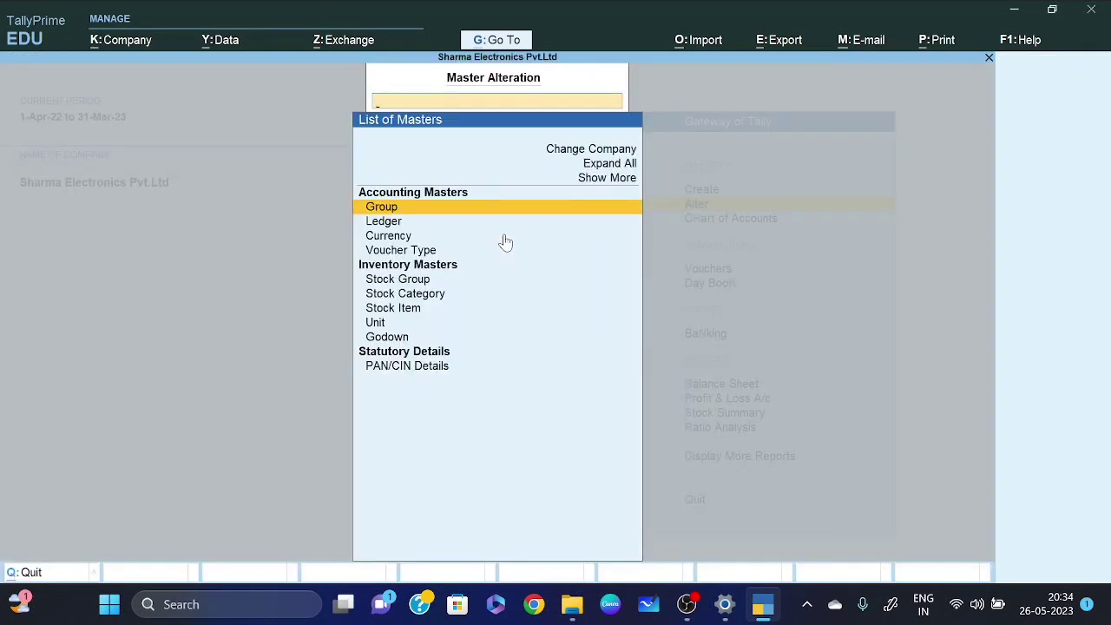
{"action": "key", "text": "Down"}
{"action": "key", "text": "Return"}
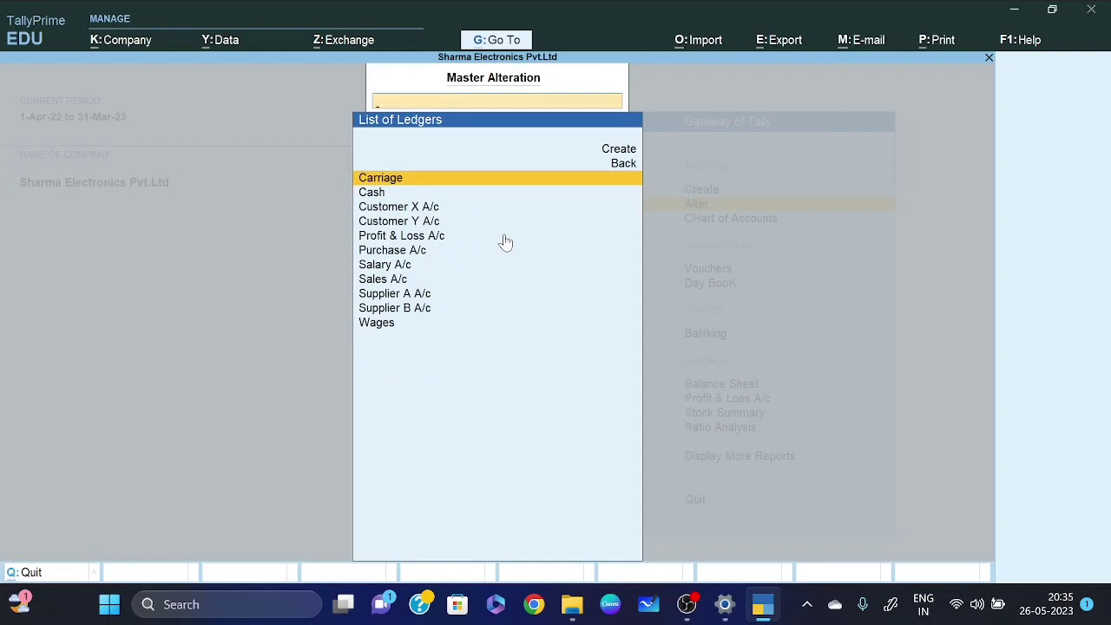
- Look through the list of ledgers to find names that lack the A/c suffix
{"action": "key", "text": "Down"}
{"action": "key", "text": "Down"}
{"action": "key", "text": "Down"}
{"action": "key", "text": "Down"}
{"action": "key", "text": "Down"}
{"action": "key", "text": "Down"}
{"action": "key", "text": "Down"}
{"action": "key", "text": "Down"}
{"action": "key", "text": "Down"}
{"action": "key", "text": "Down"}
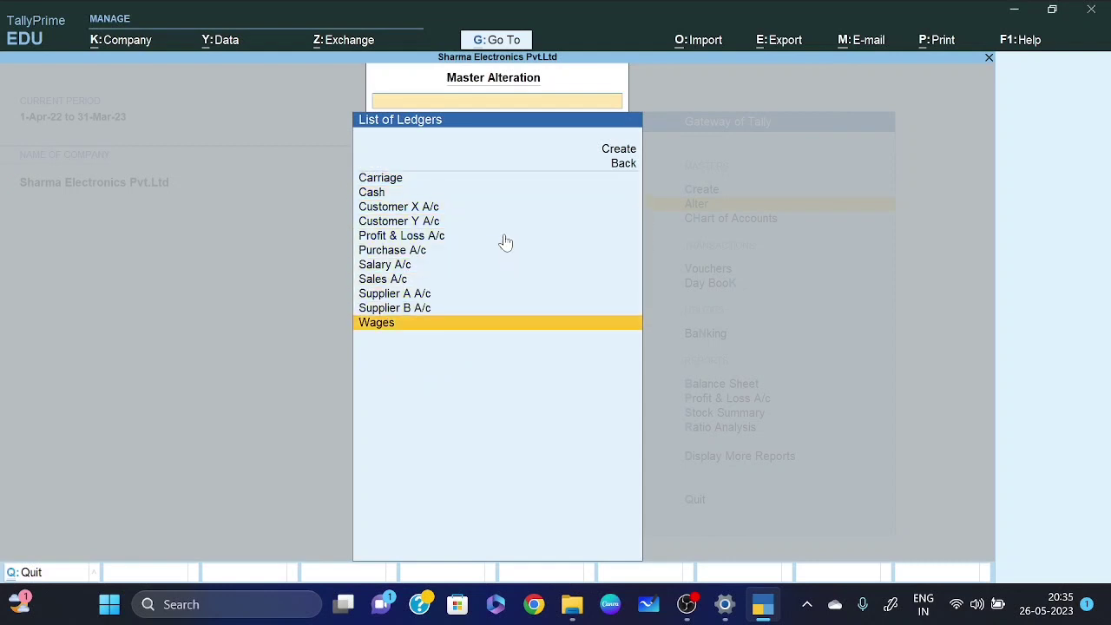
{"action": "key", "text": "Up"}
{"action": "key", "text": "Up"}
{"action": "key", "text": "Up"}
{"action": "key", "text": "Up"}
{"action": "key", "text": "Up"}
{"action": "key", "text": "Up"}
{"action": "key", "text": "Up"}
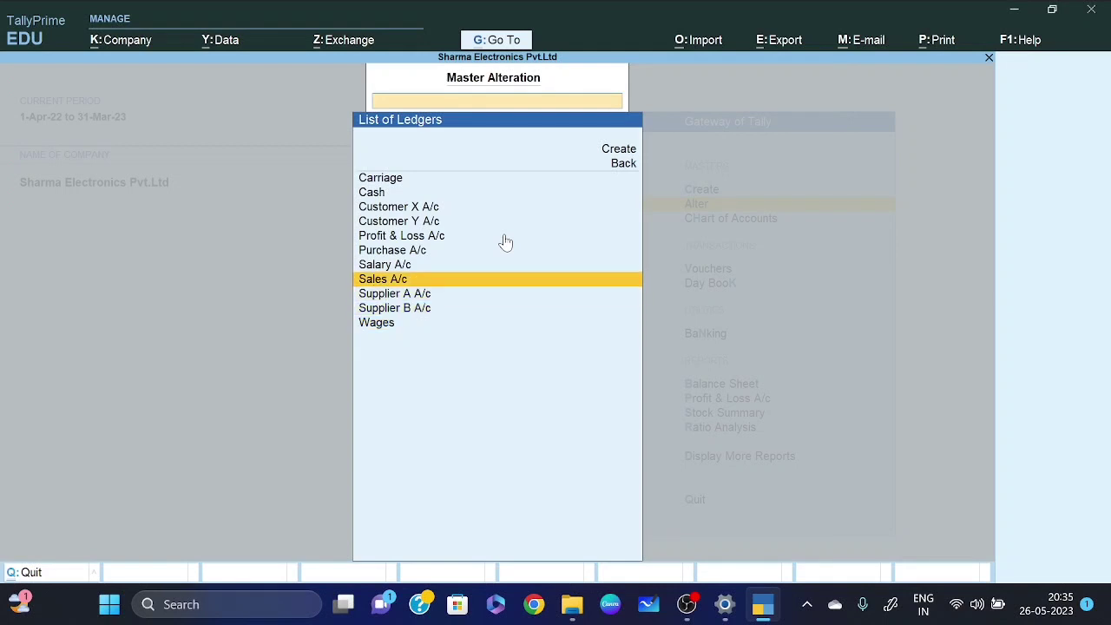
{"action": "key", "text": "Up"}
{"action": "key", "text": "Up"}
{"action": "key", "text": "Up"}
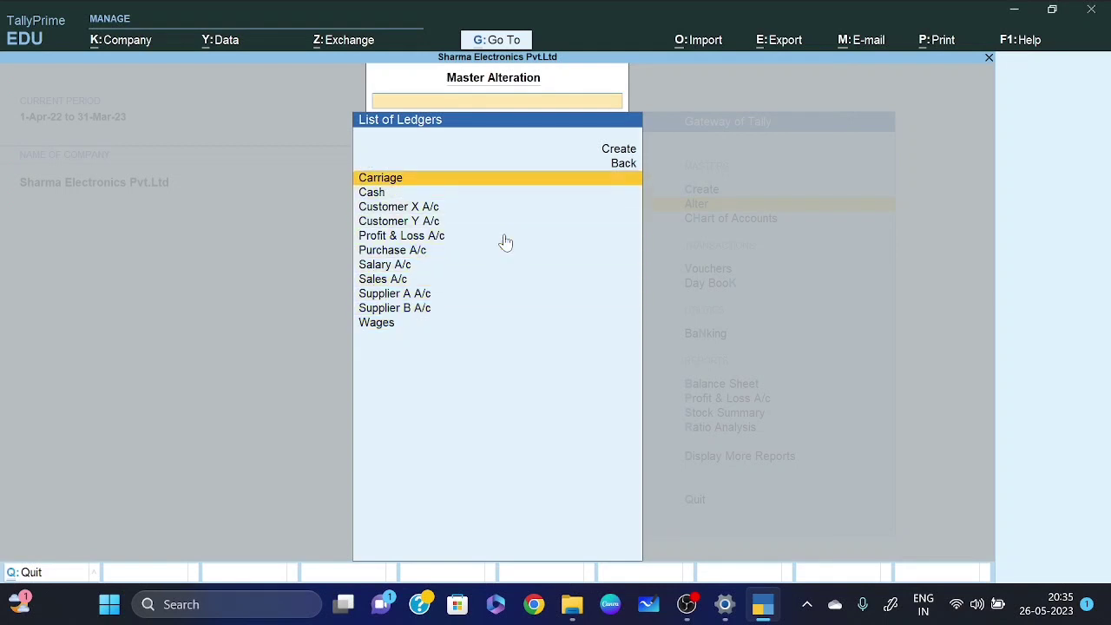
- Rename the Carriage ledger as Carriage A/c and save the alteration
{"action": "key", "text": "Return"}
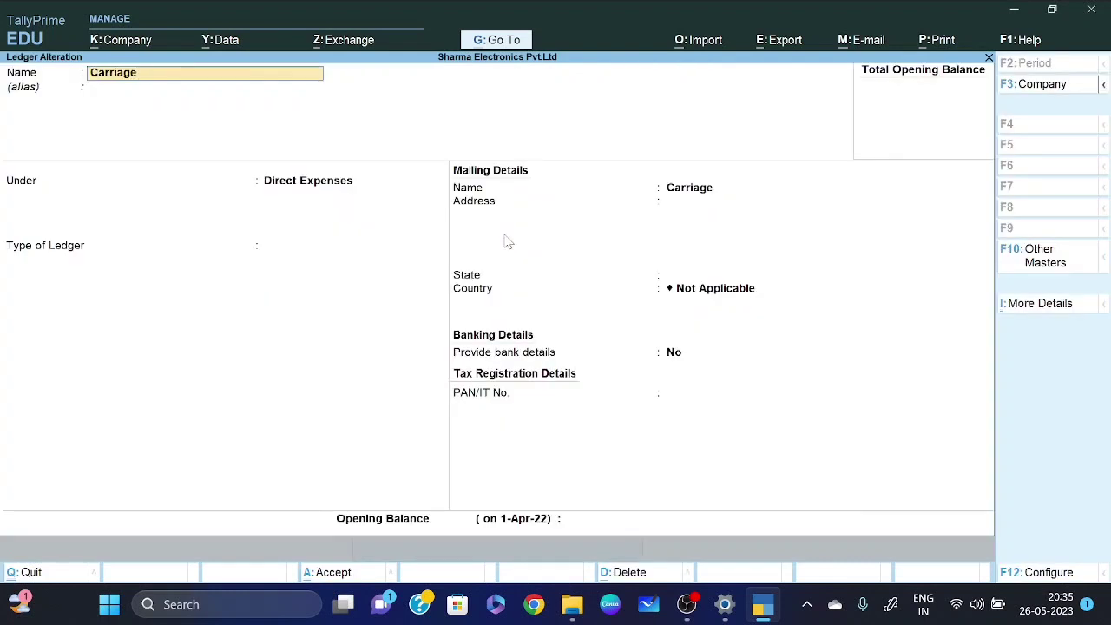
{"action": "type", "text": "A/c"}
{"action": "key", "text": "Return"}
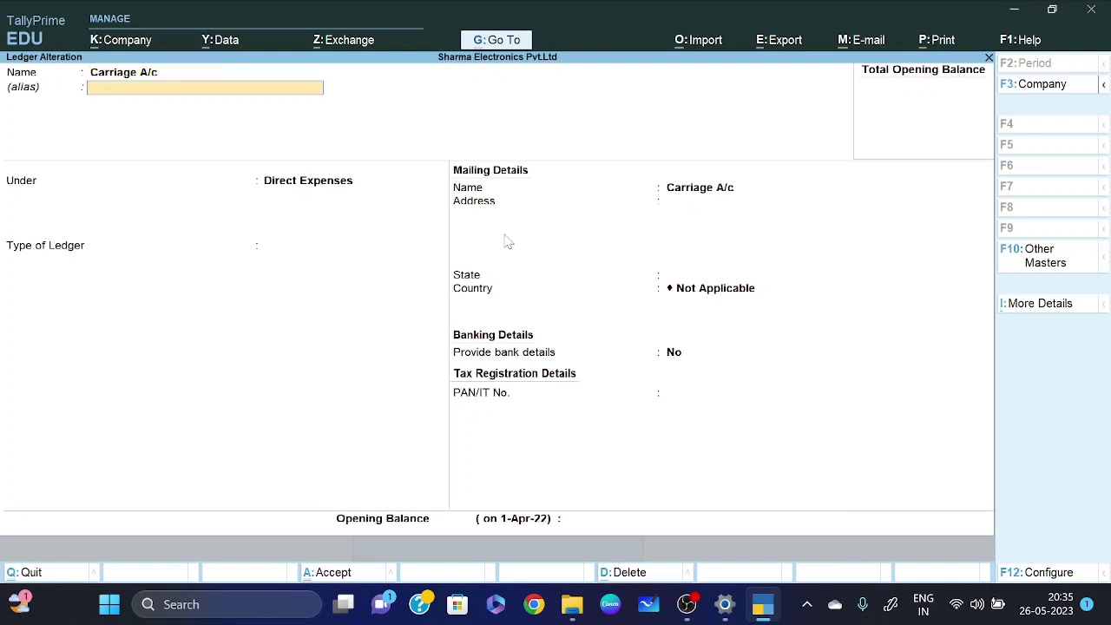
{"action": "key", "text": "ctrl+a"}
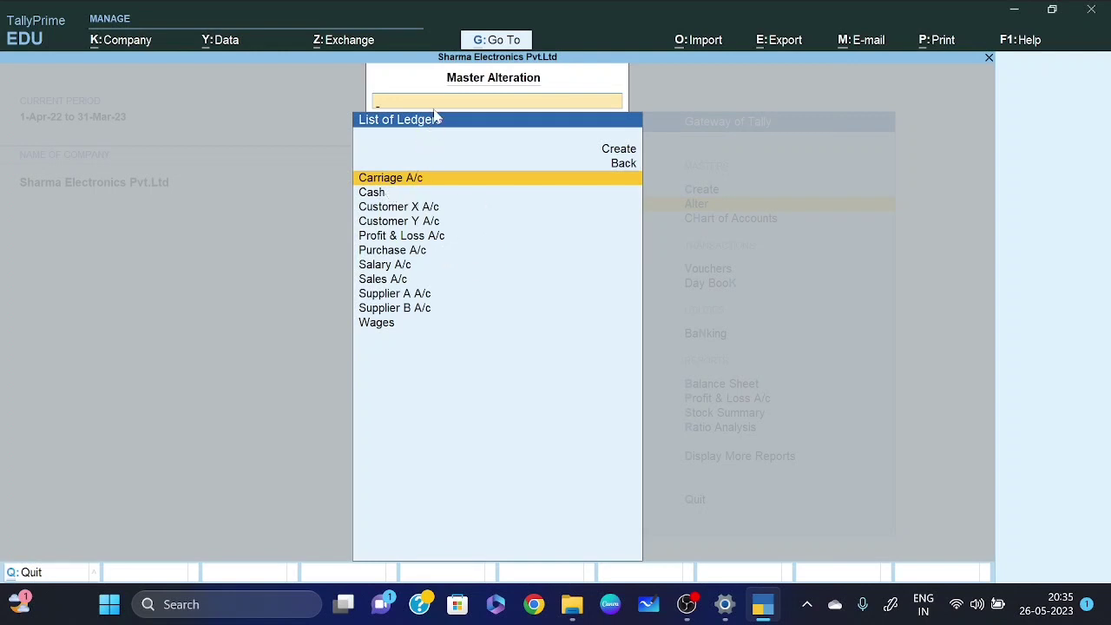
- Rename the Cash ledger as Cash A/c, save it, and leave the master alteration
{"action": "left_click", "coordinate": [380, 193]}
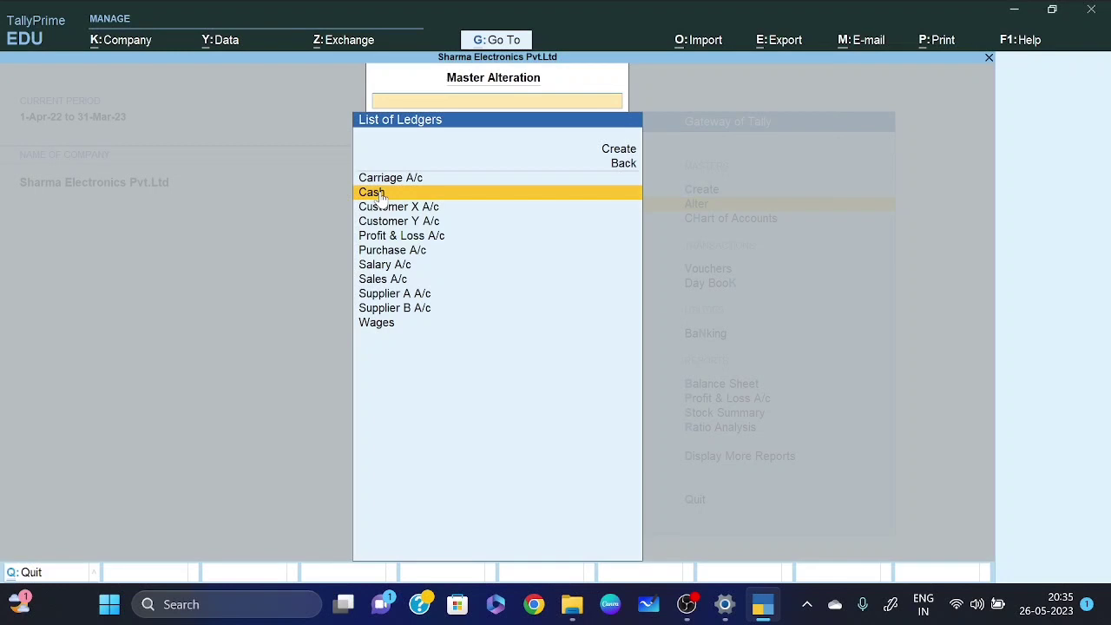
{"action": "left_click", "coordinate": [380, 193]}
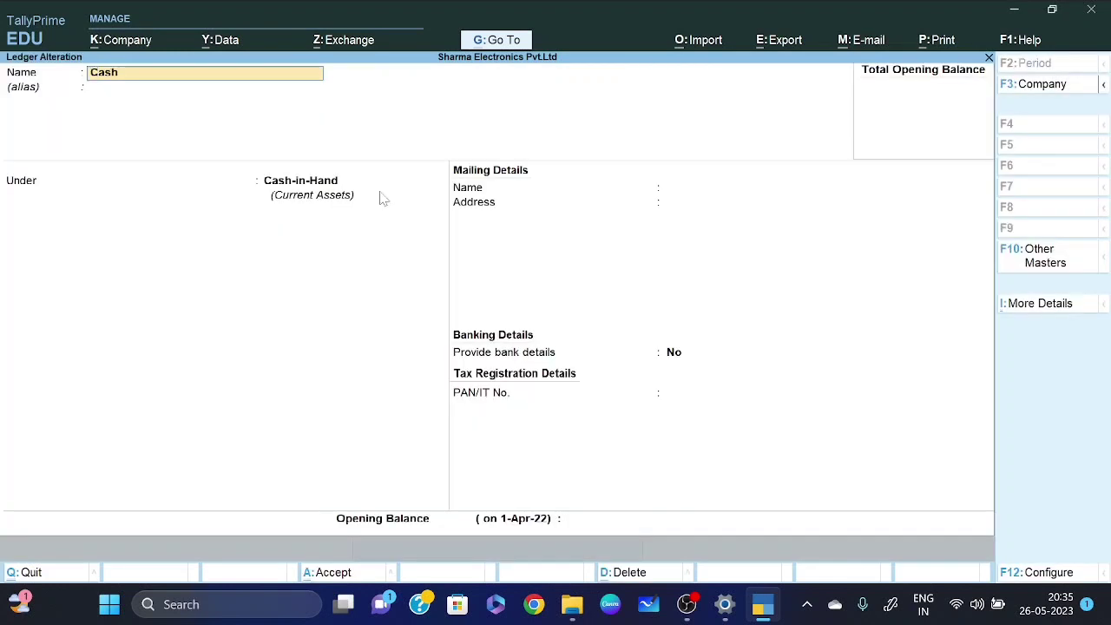
{"action": "type", "text": "a/c"}
{"action": "key", "text": "Return"}
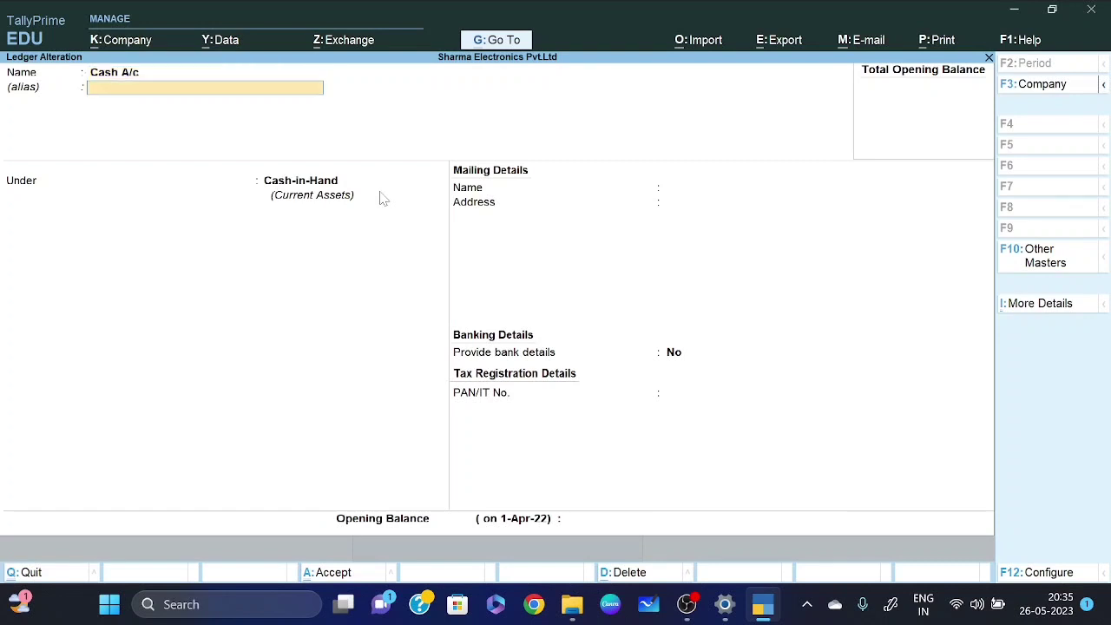
{"action": "key", "text": "ctrl+a"}
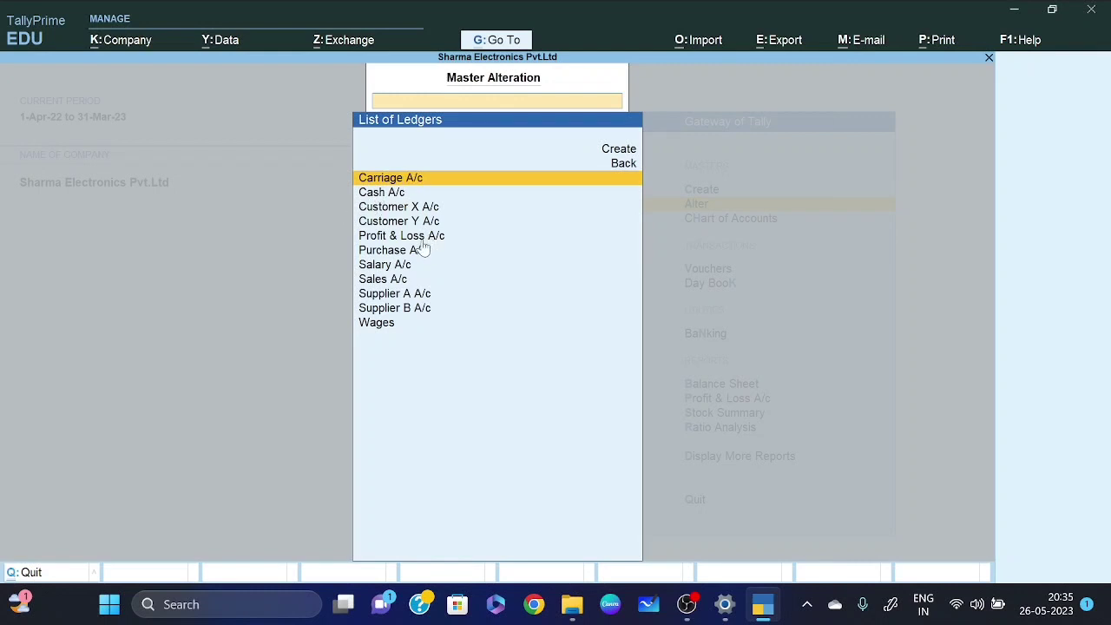
{"action": "key", "text": "Escape"}
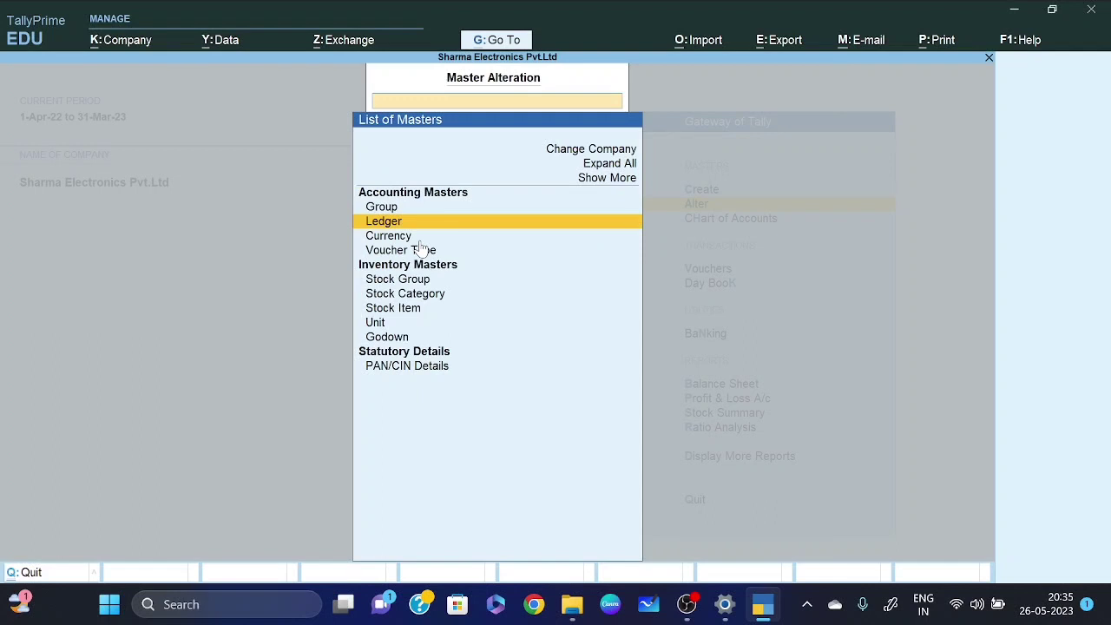
{"action": "key", "text": "Escape"}
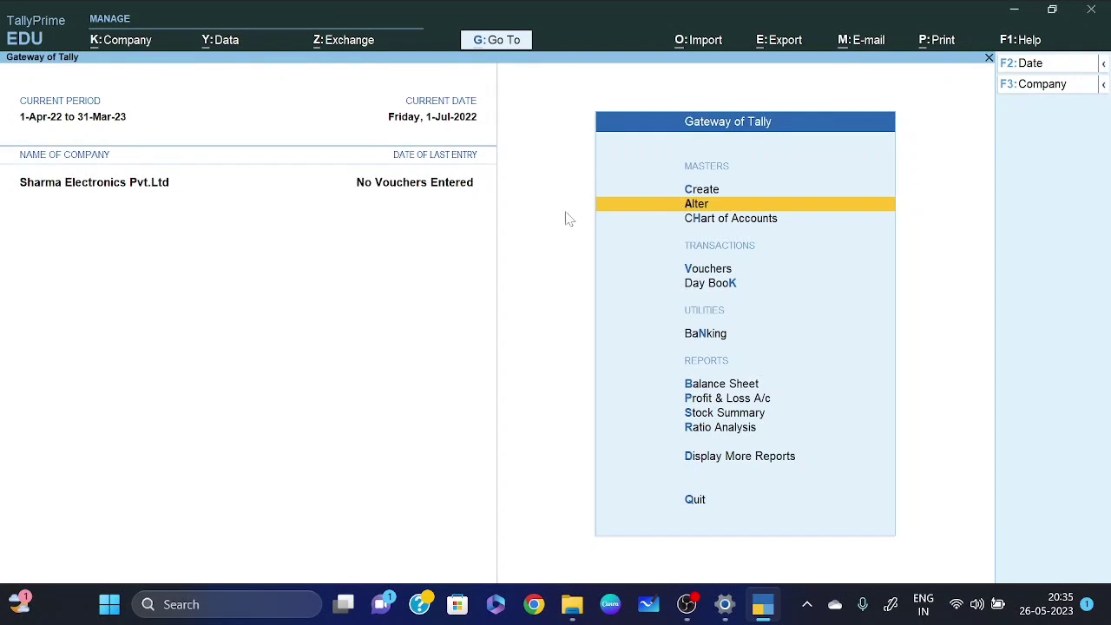
- Open the ledgers in the Chart of Accounts and start Multi Alter for All Items
{"action": "key", "text": "Down"}
{"action": "key", "text": "Return"}
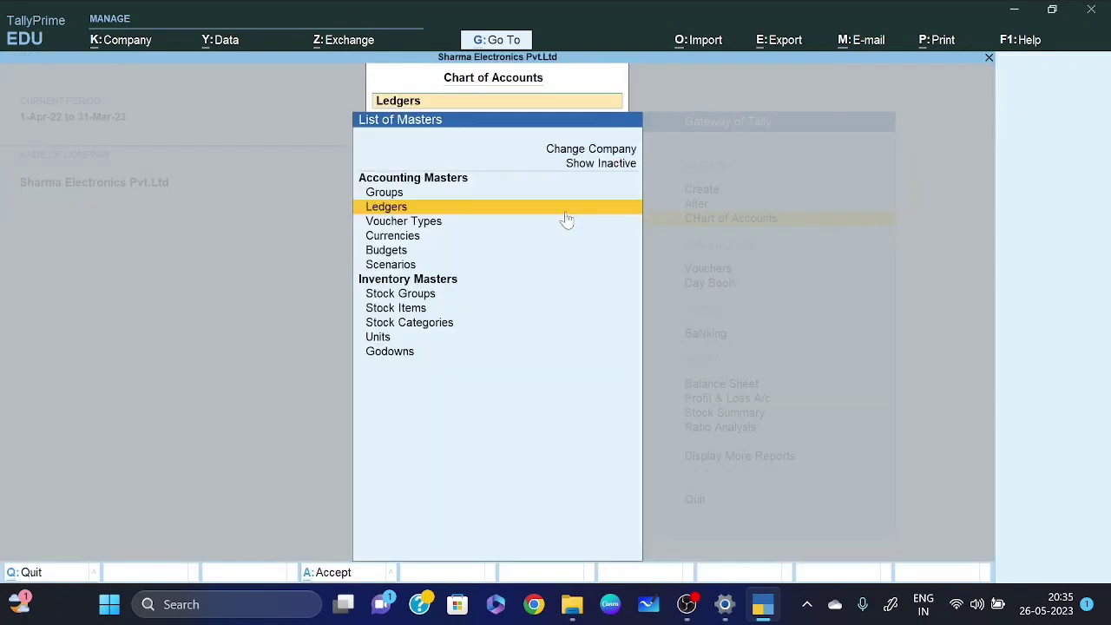
{"action": "key", "text": "Return"}
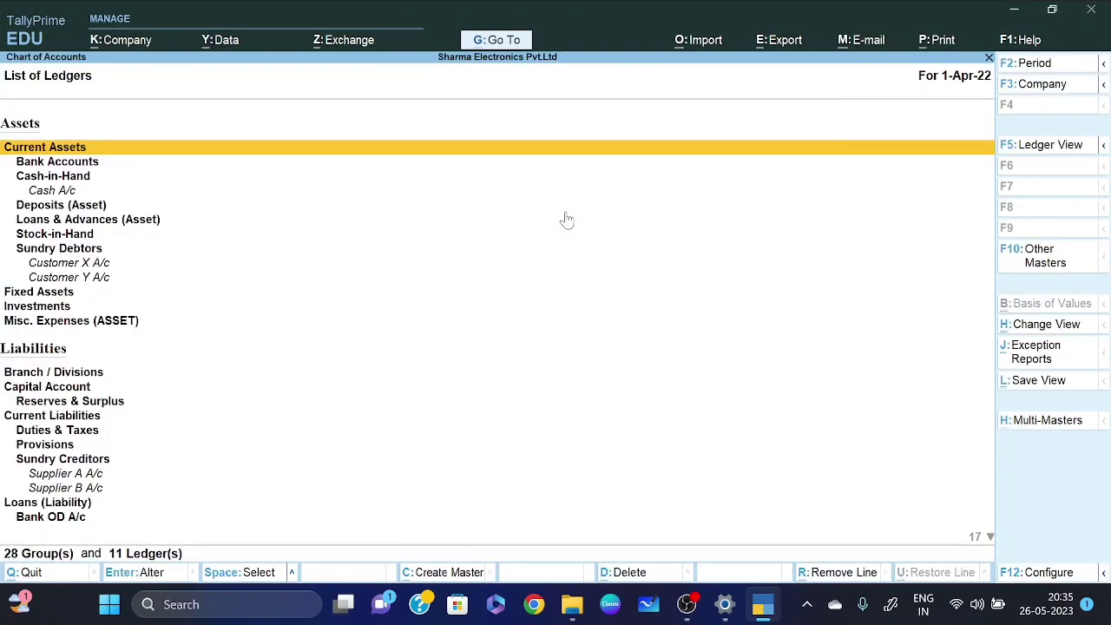
{"action": "left_click", "coordinate": [1045, 421]}
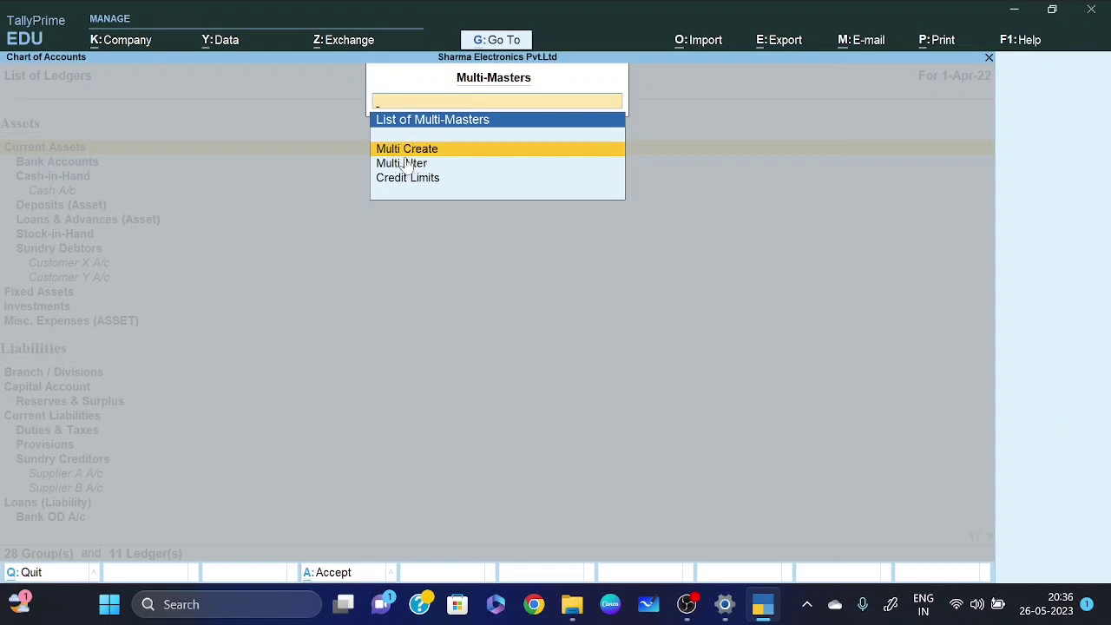
{"action": "key", "text": "Down"}
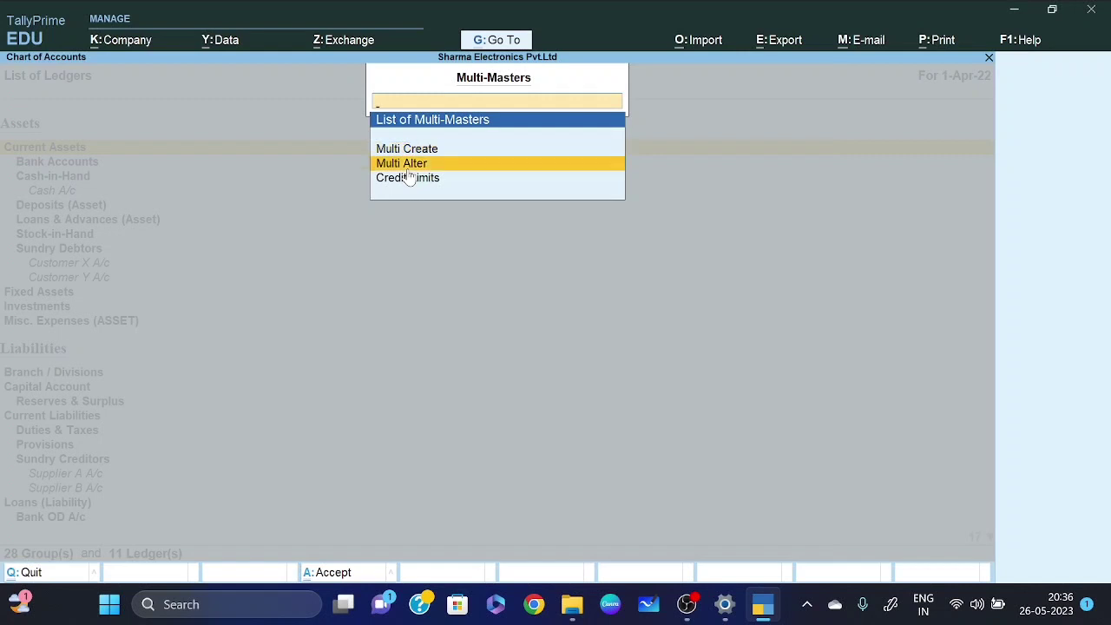
{"action": "left_click", "coordinate": [408, 178]}
{"action": "left_click", "coordinate": [408, 171]}
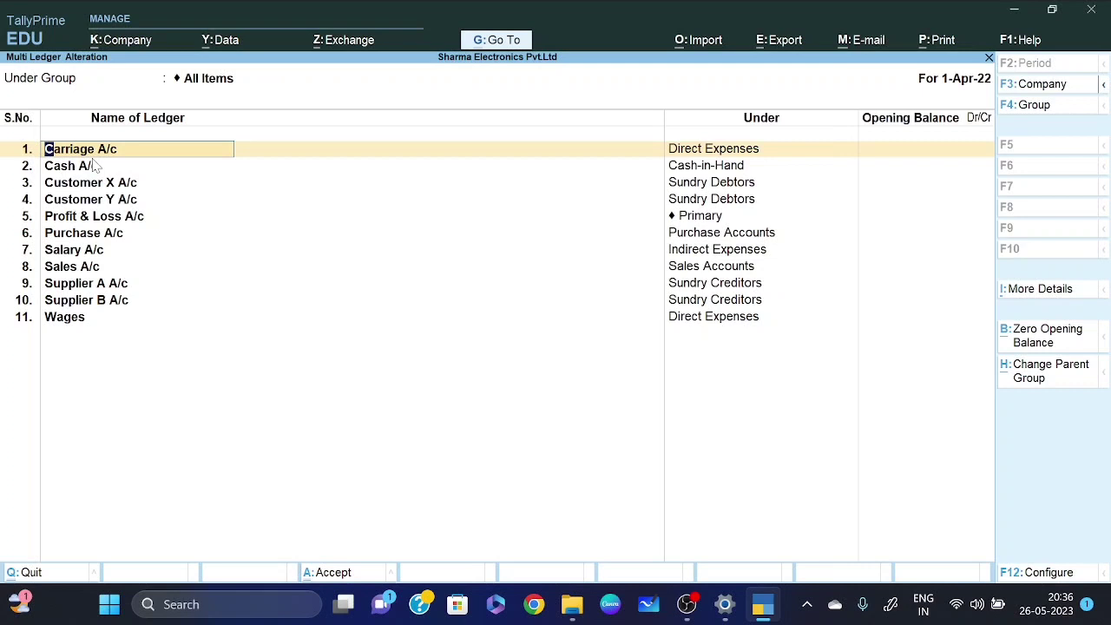
- Review the first ledgers' names and parent groups in the multiple alteration, and return to the Gateway of Tally without changing anything
{"action": "key", "text": "Return"}
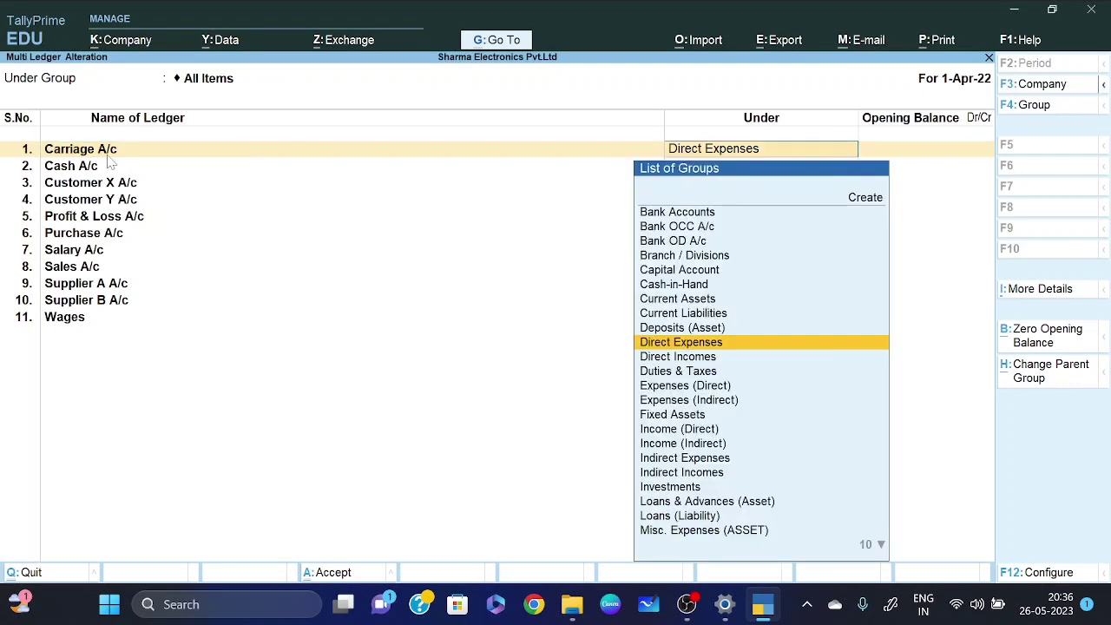
{"action": "key", "text": "Return"}
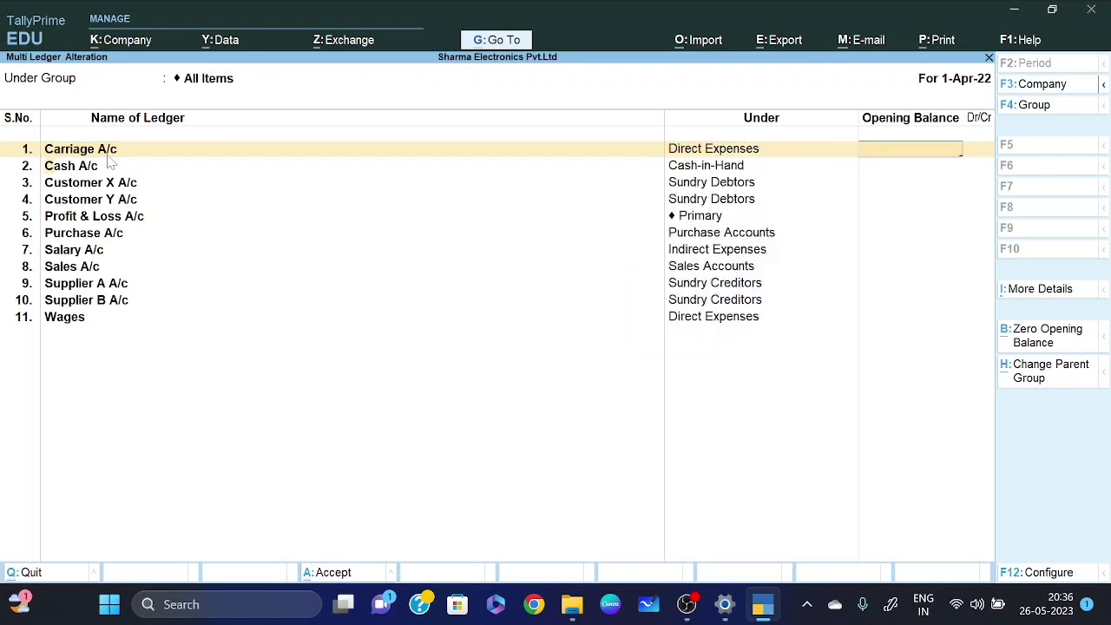
{"action": "key", "text": "Return"}
{"action": "key", "text": "Return"}
{"action": "key", "text": "Return"}
{"action": "key", "text": "Return"}
{"action": "key", "text": "Return"}
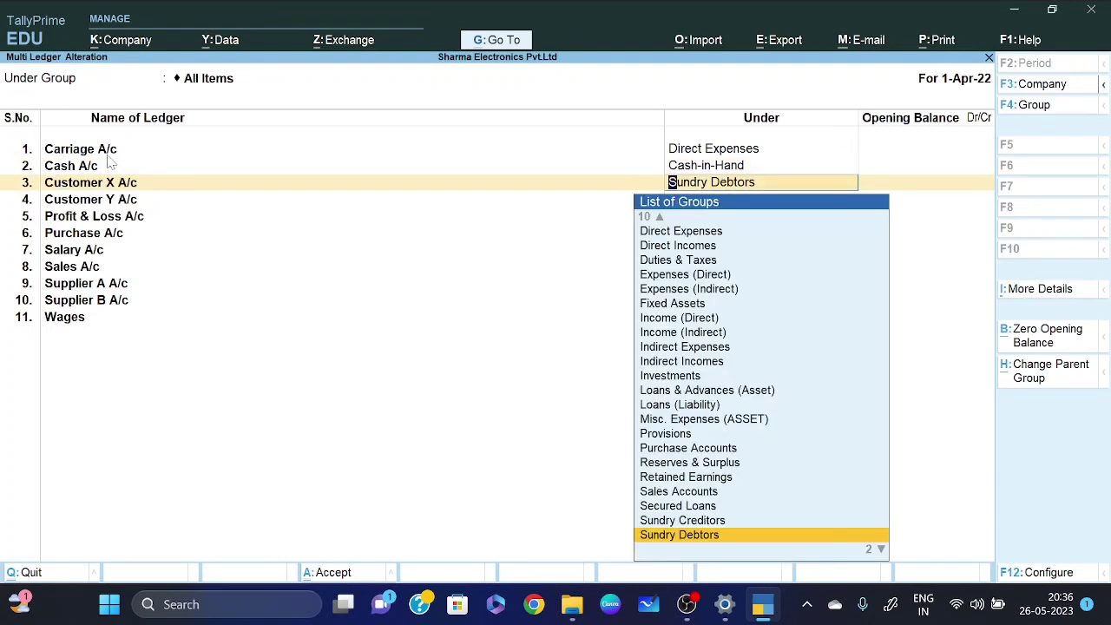
{"action": "key", "text": "F4"}
{"action": "key", "text": "Escape"}
{"action": "key", "text": "Escape"}
{"action": "key", "text": "Escape"}
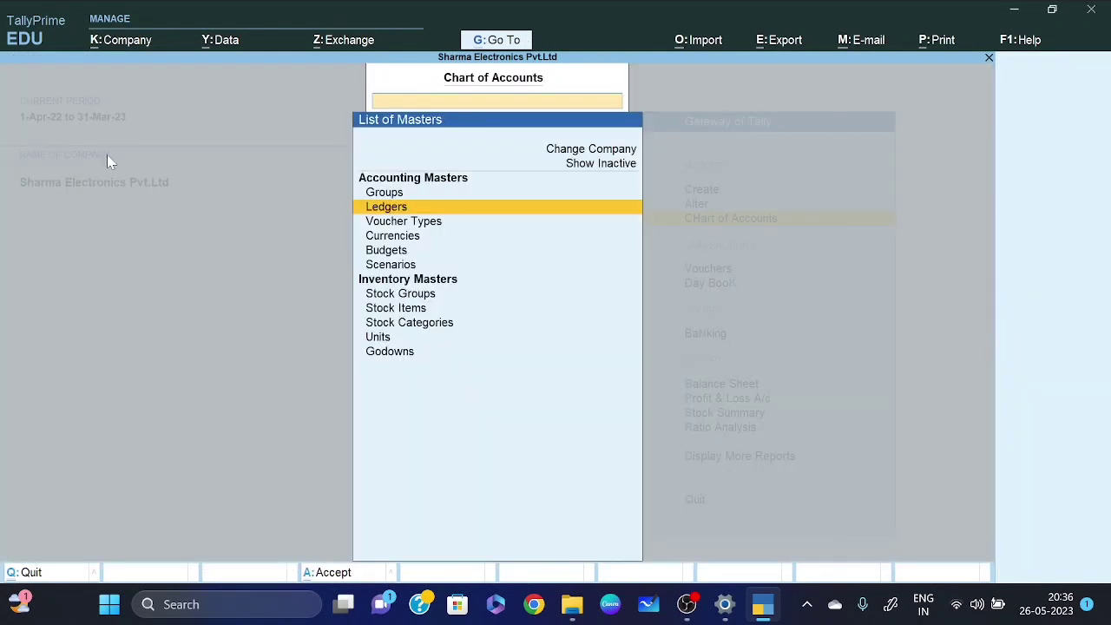
{"action": "key", "text": "Escape"}
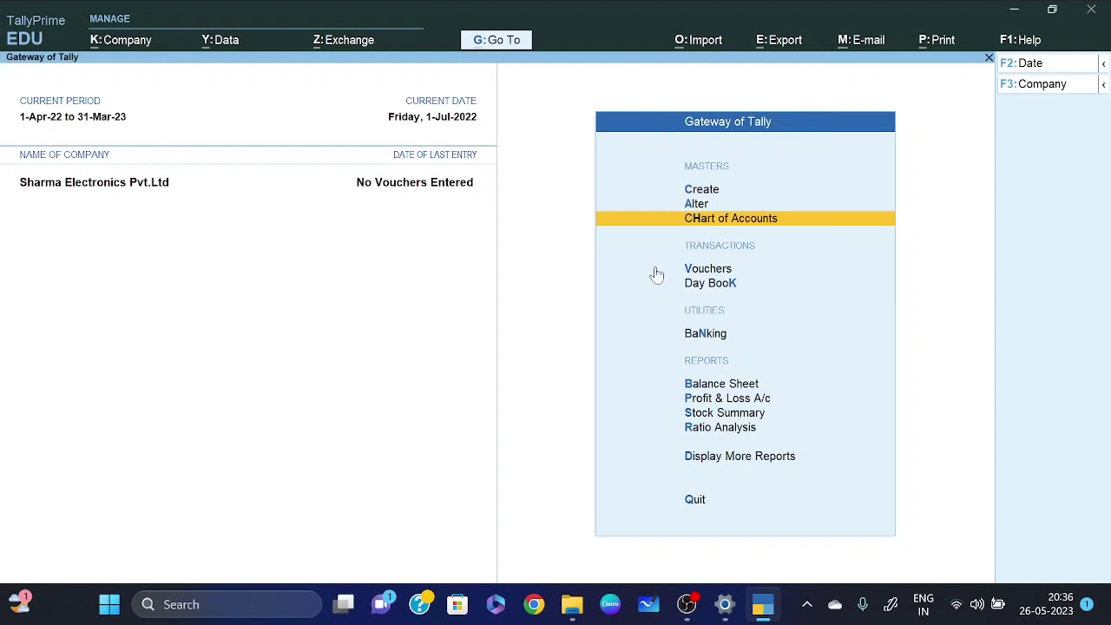
{"action": "key", "text": "Up"}
{"action": "key", "text": "Up"}
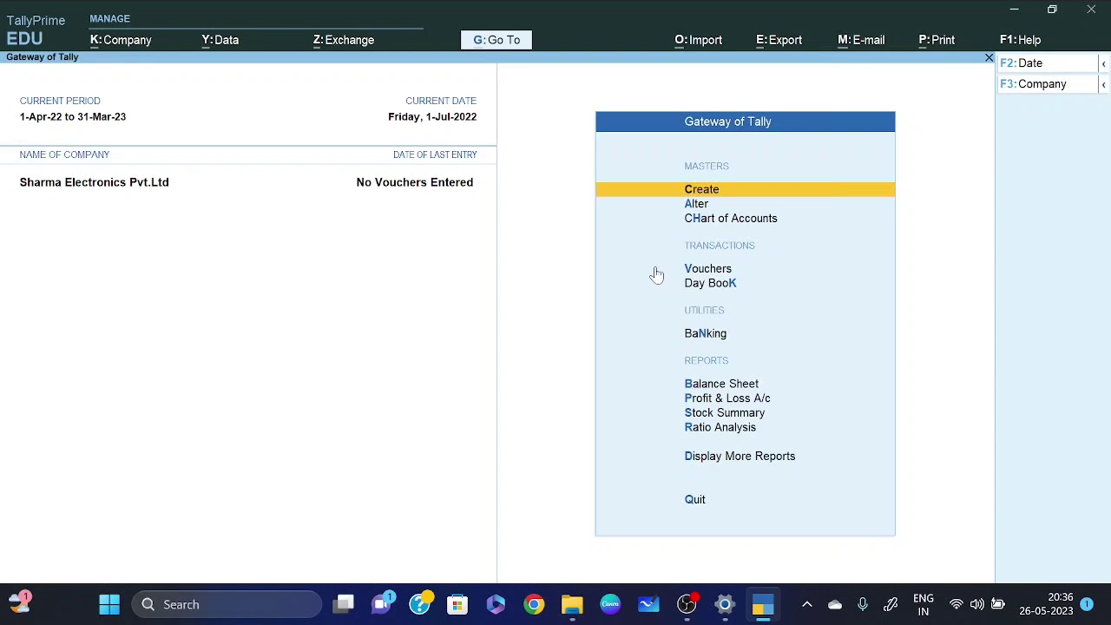
{"action": "key", "text": "Return"}
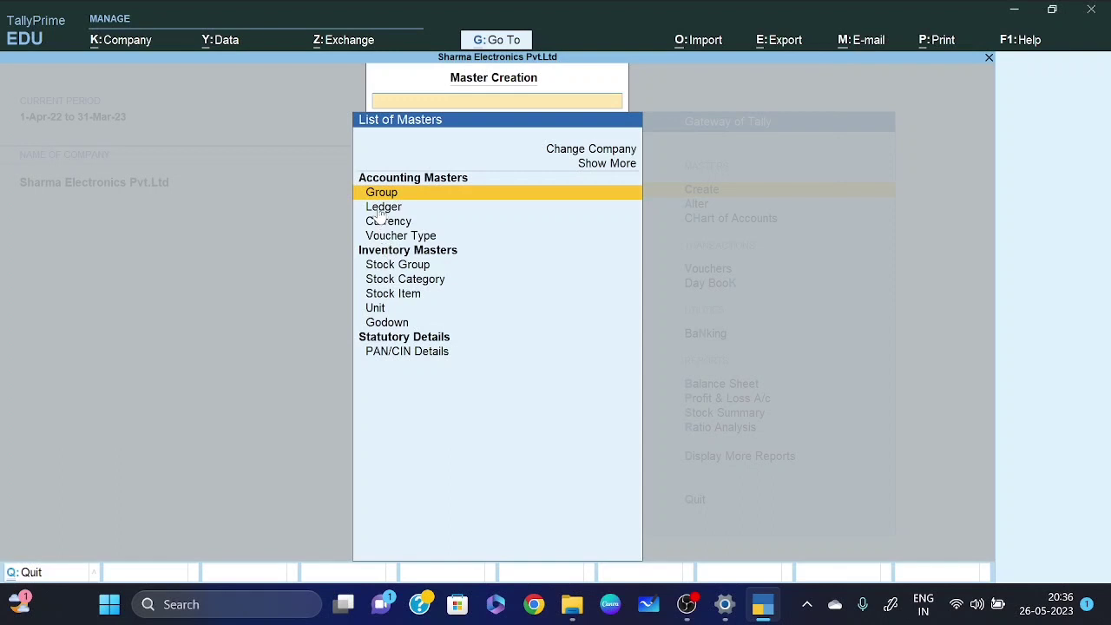
{"action": "key", "text": "Escape"}
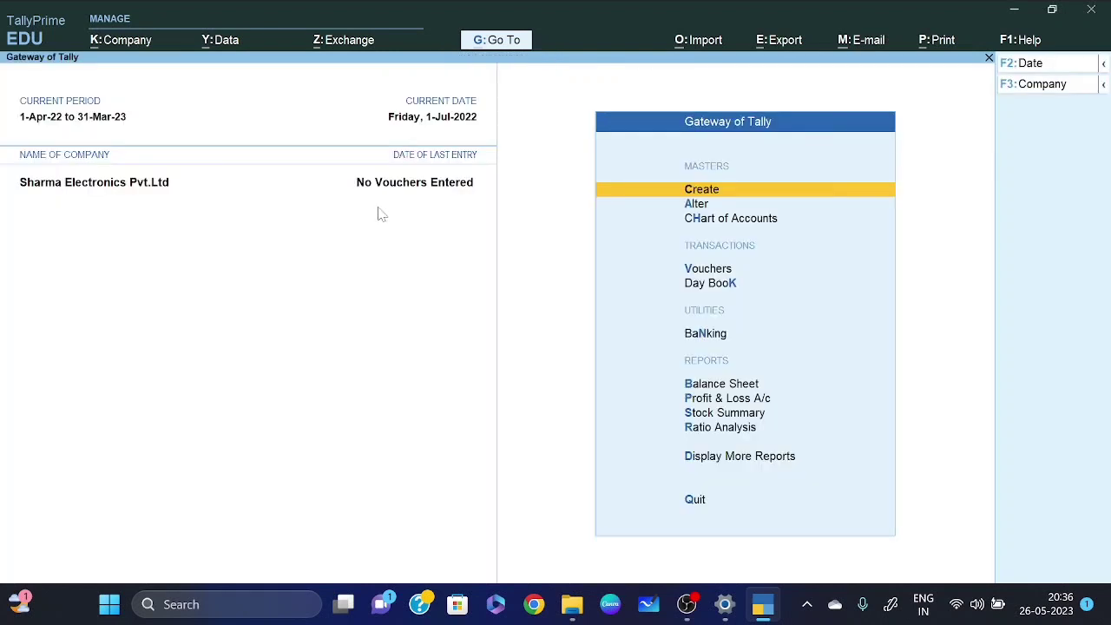
{"action": "key", "text": "Down"}
{"action": "key", "text": "Down"}
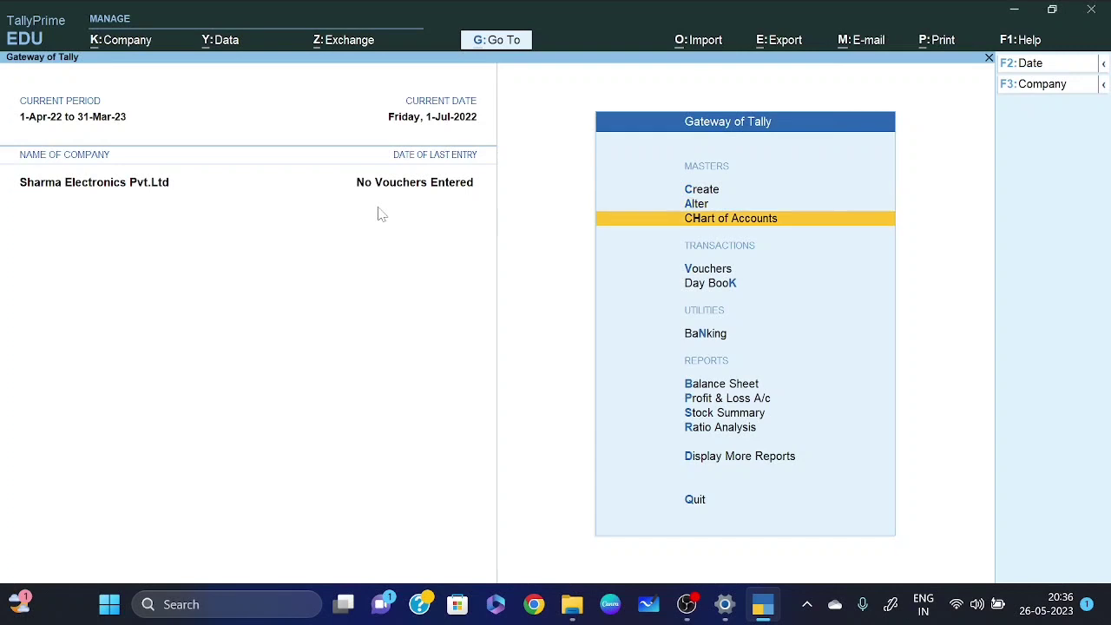
- Open the ledgers in the Chart of Accounts, view the blank Multi Create form for All Items, and leave it without entering anything
{"action": "key", "text": "Return"}
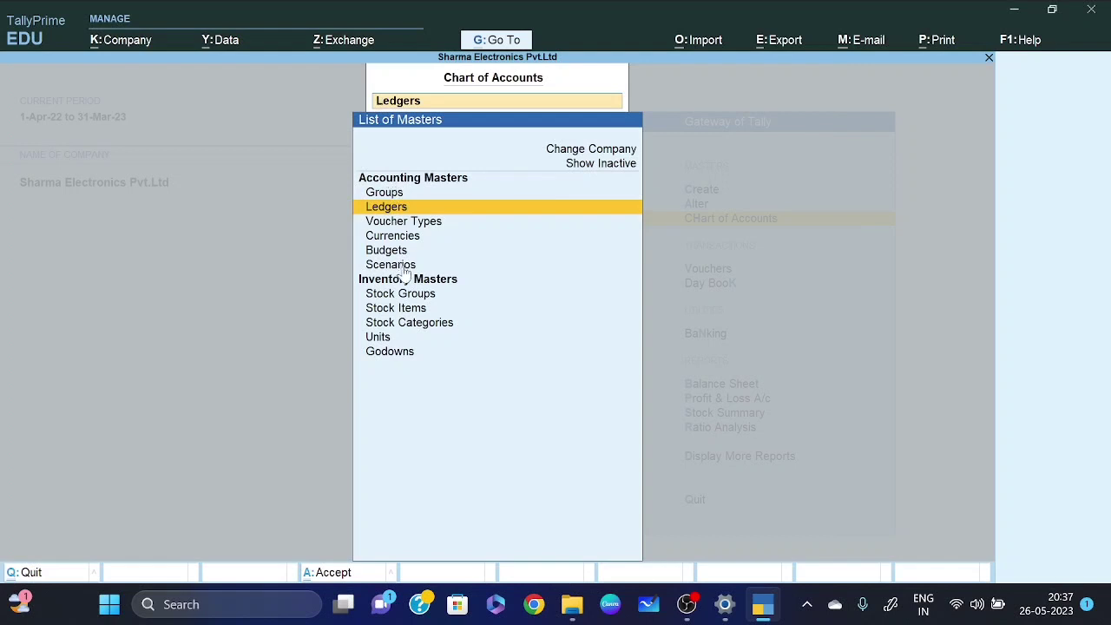
{"action": "left_click", "coordinate": [395, 212]}
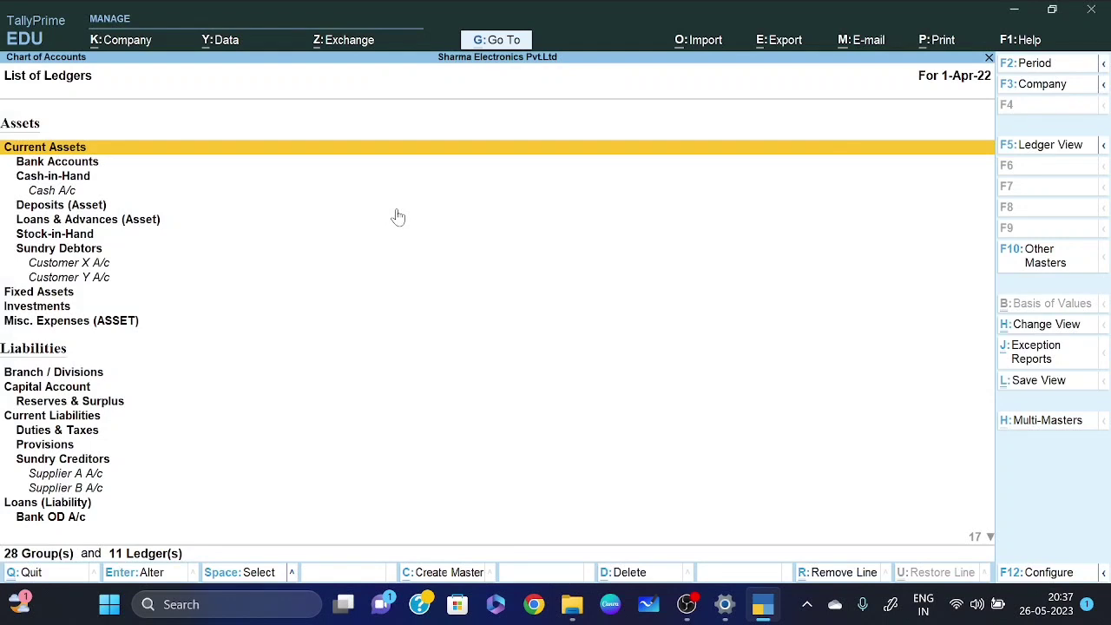
{"action": "left_click", "coordinate": [1031, 423]}
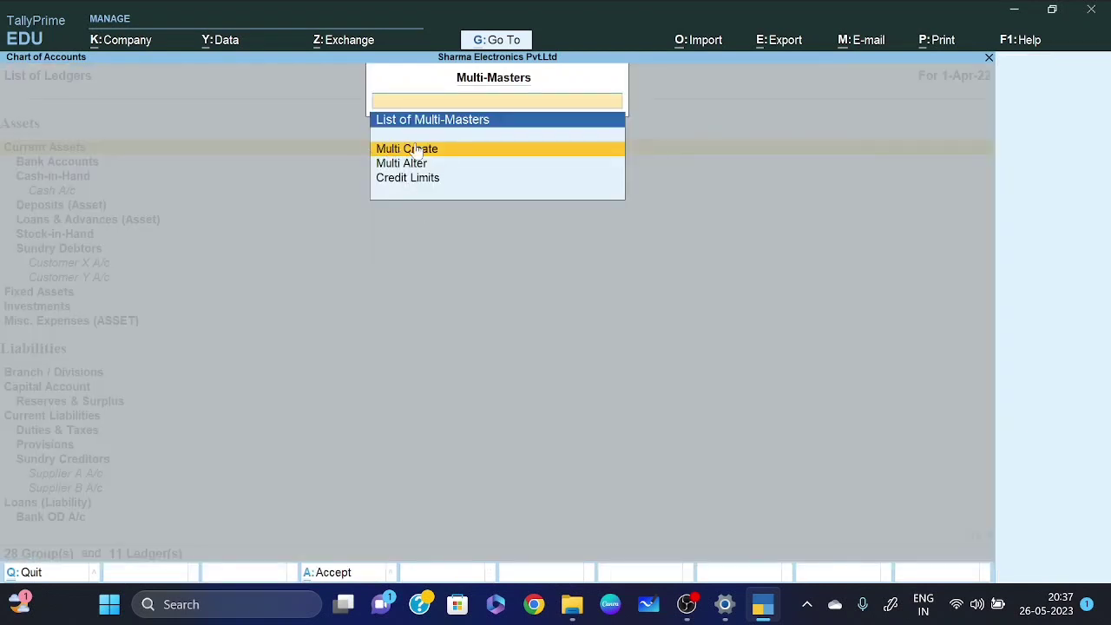
{"action": "key", "text": "Return"}
{"action": "key", "text": "Return"}
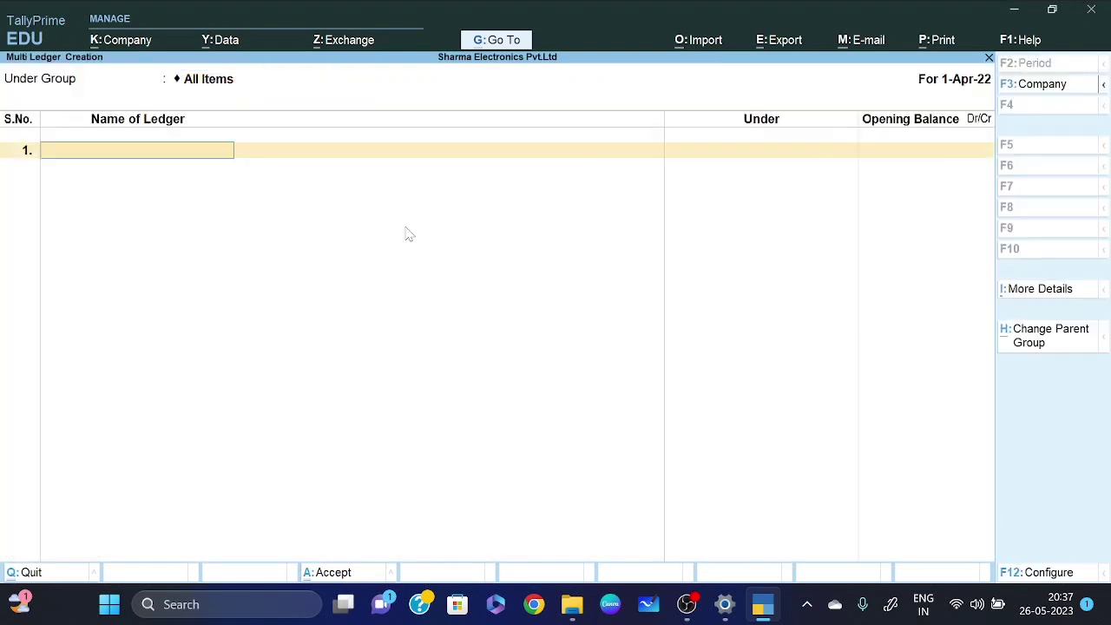
{"action": "key", "text": "Escape"}
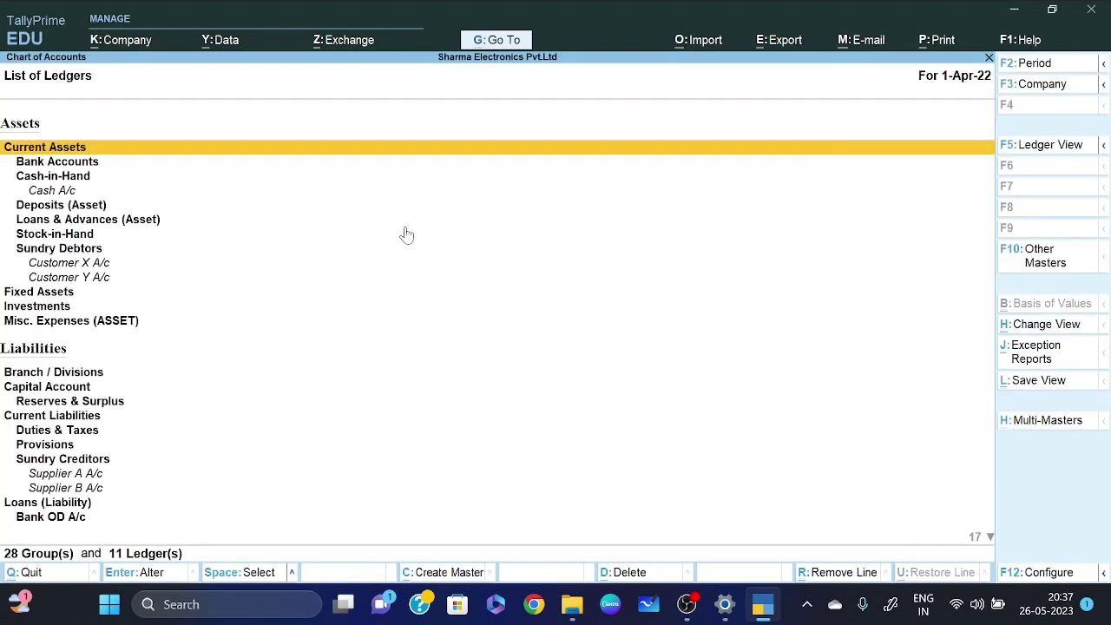
{"action": "key", "text": "Escape"}
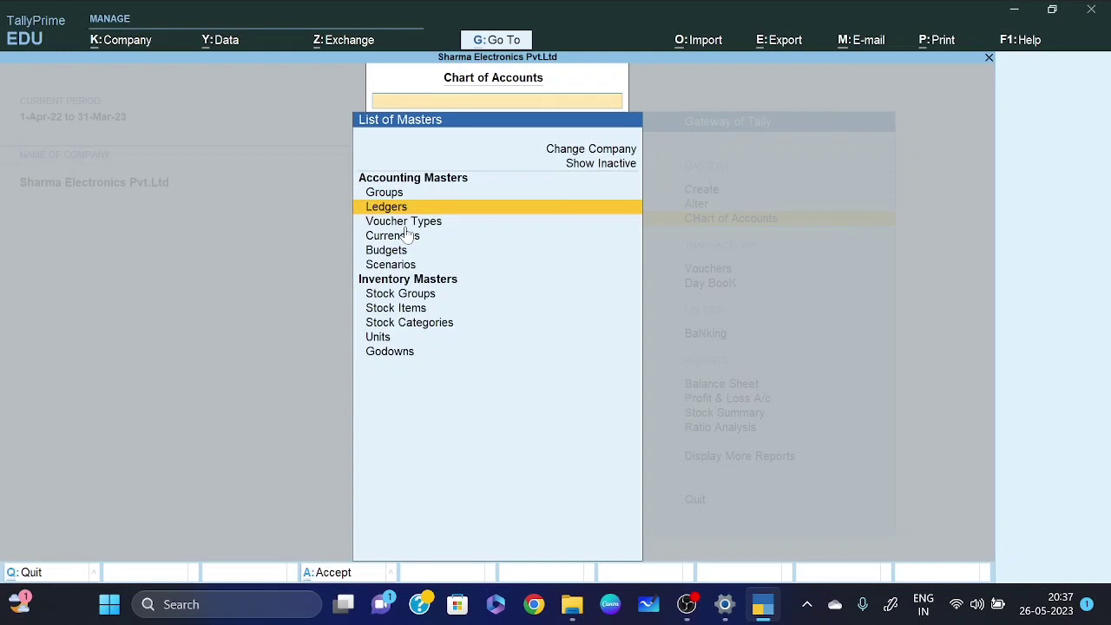
- View the company's ledgers and parent groups in Multi Alter for All Items, and return to the Gateway of Tally without changing anything
{"action": "key", "text": "Return"}
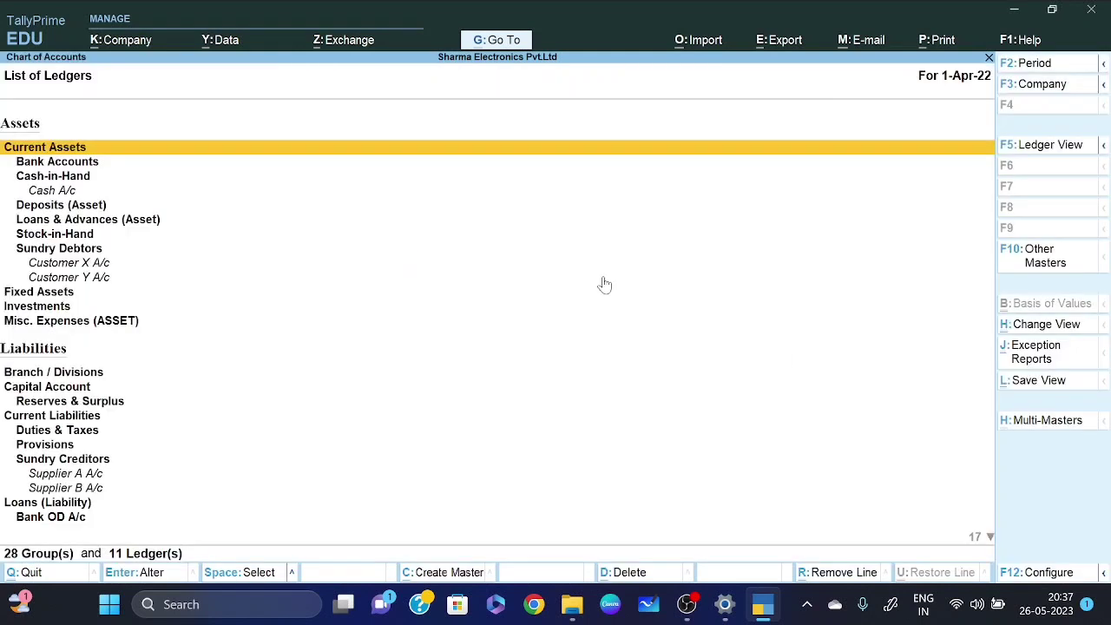
{"action": "left_click", "coordinate": [1027, 423]}
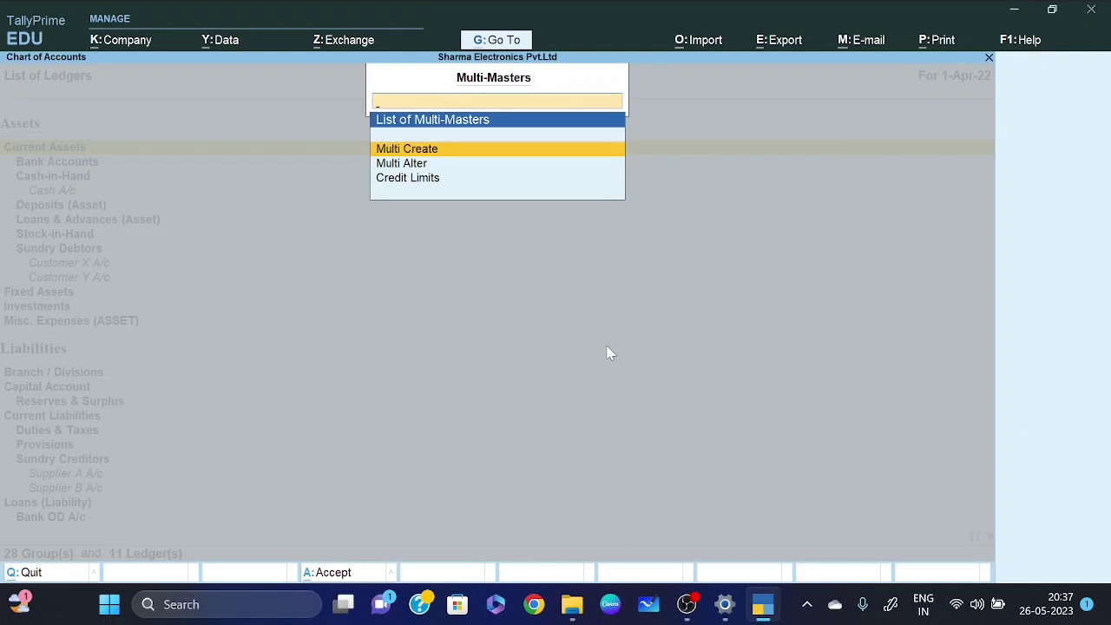
{"action": "key", "text": "Down"}
{"action": "key", "text": "Return"}
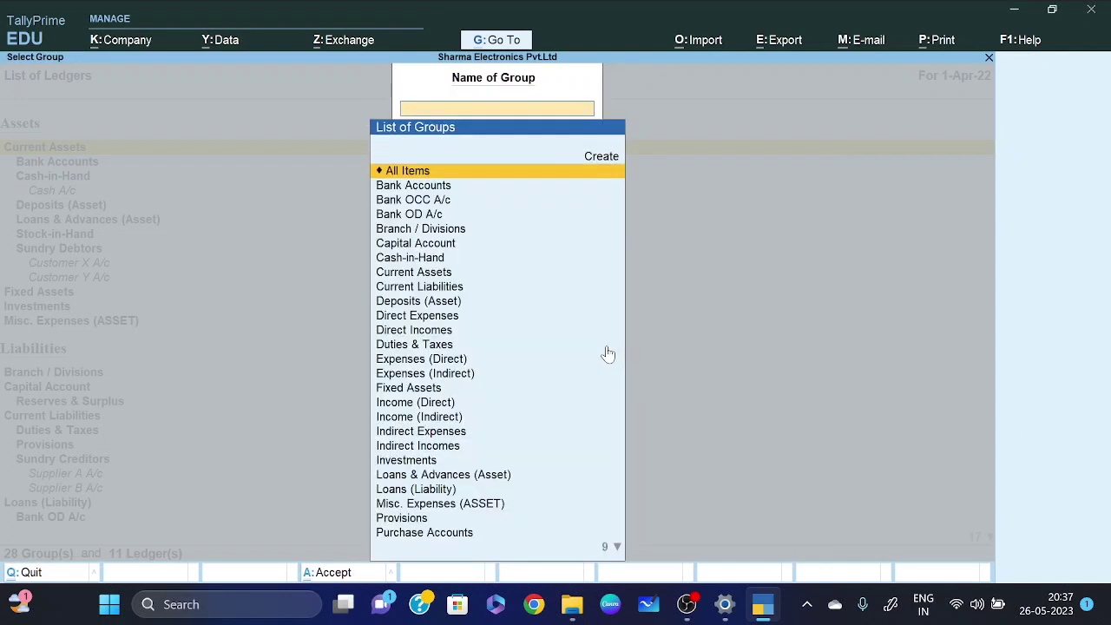
{"action": "key", "text": "Return"}
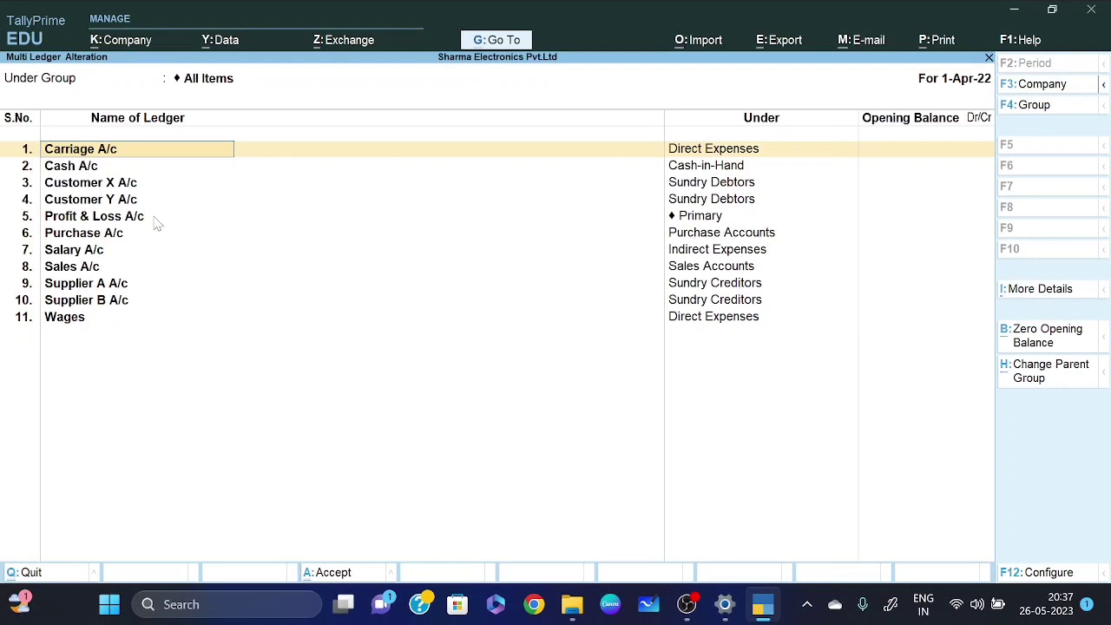
{"action": "key", "text": "Escape"}
{"action": "key", "text": "Escape"}
{"action": "key", "text": "Return"}
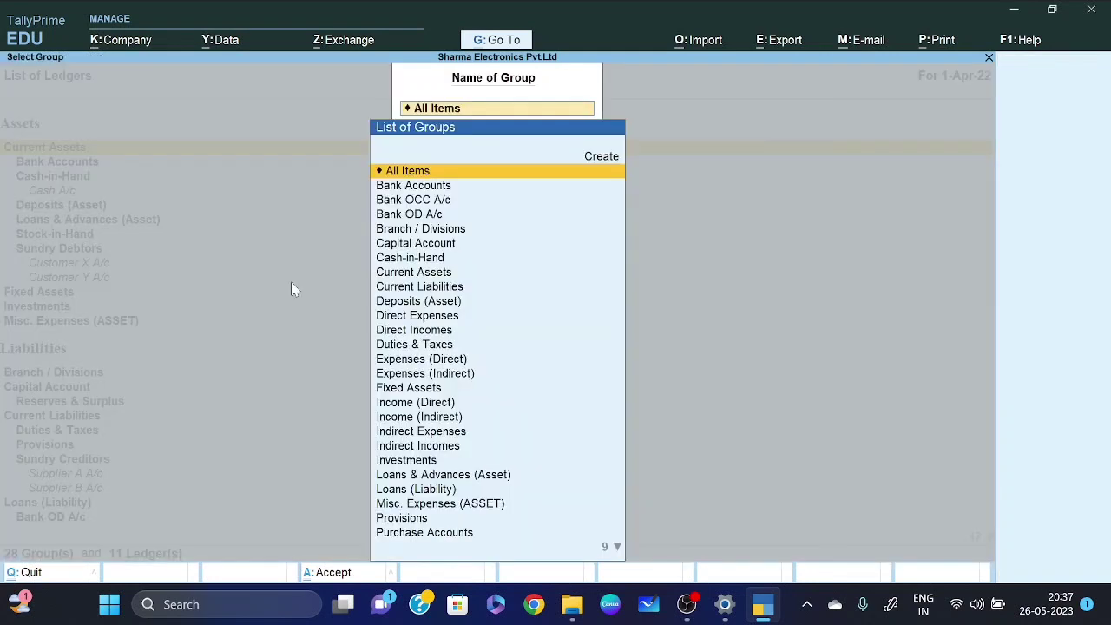
{"action": "key", "text": "Escape"}
{"action": "key", "text": "Escape"}
{"action": "key", "text": "Escape"}
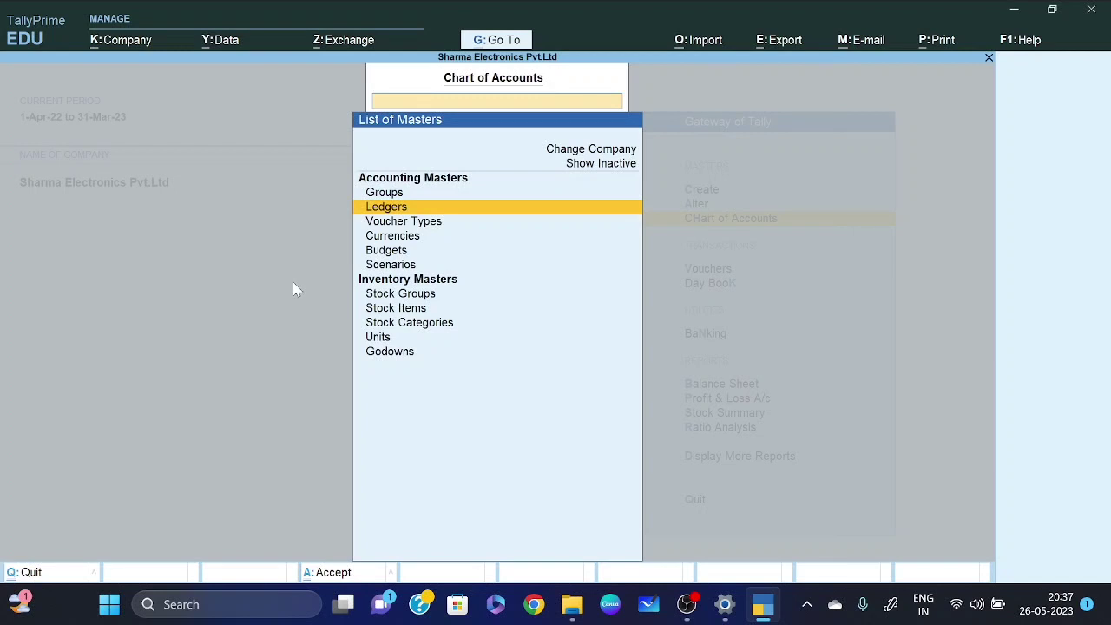
{"action": "key", "text": "Return"}
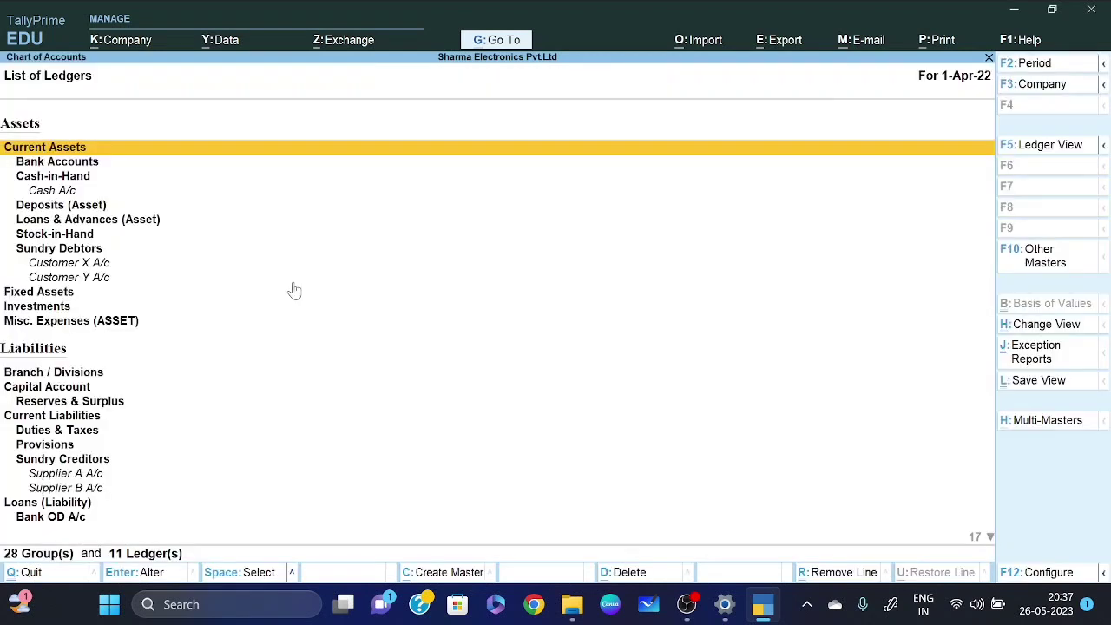
{"action": "key", "text": "Escape"}
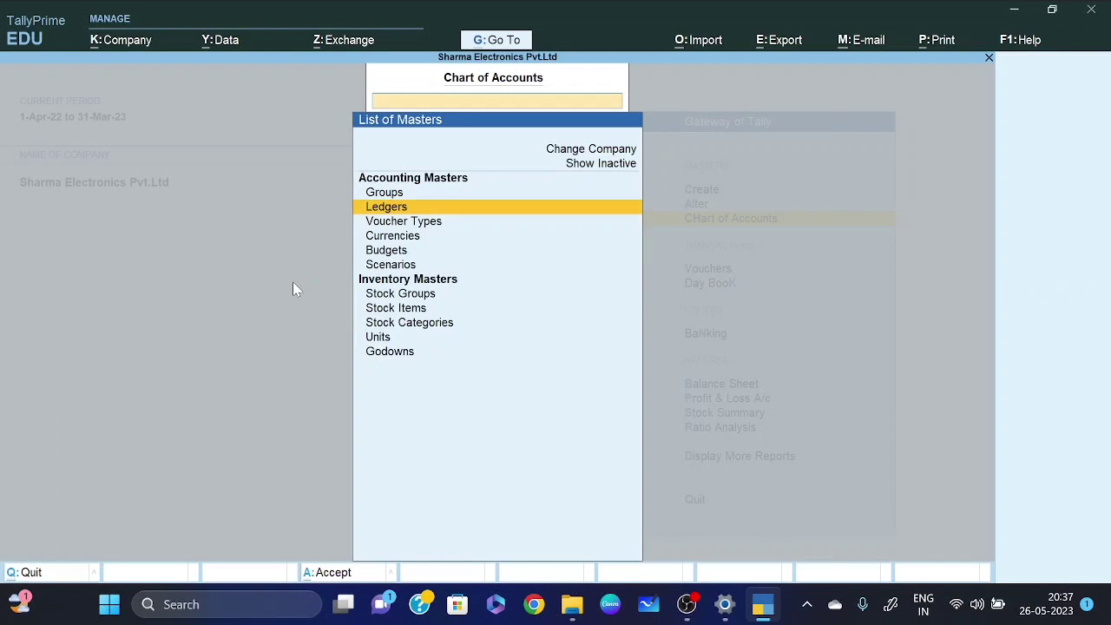
{"action": "key", "text": "Escape"}
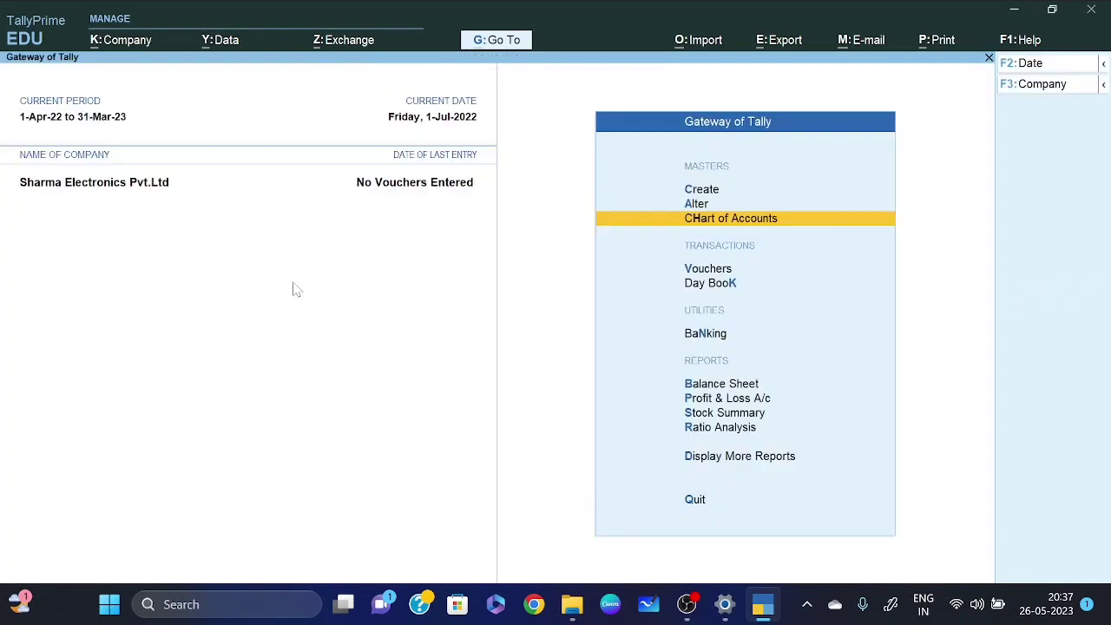
{"action": "key", "text": "Up"}
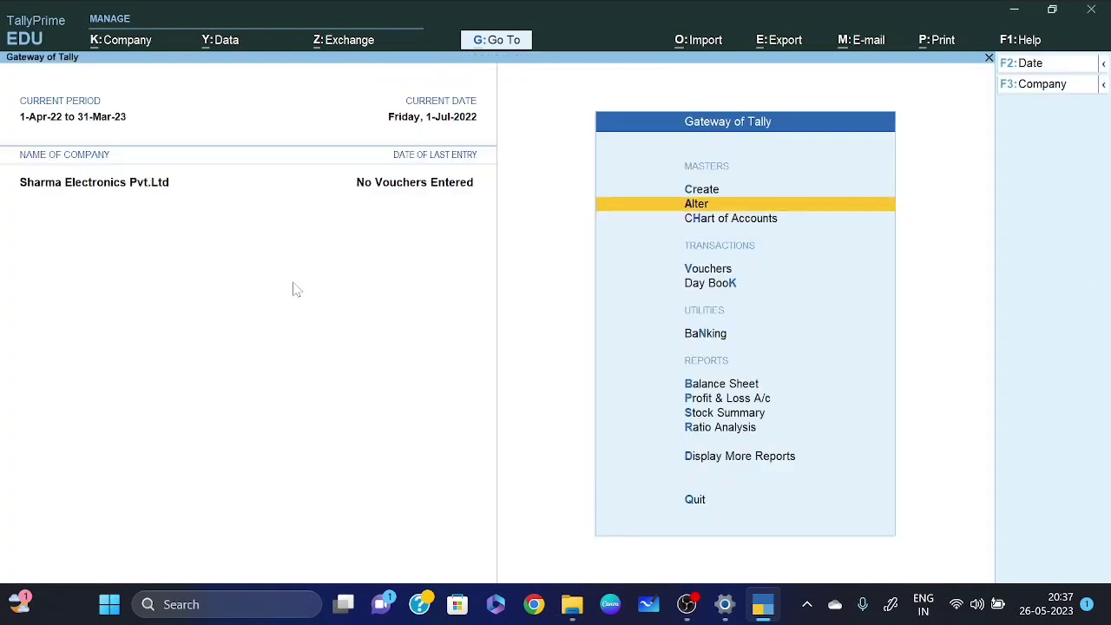
{"action": "key", "text": "Up"}
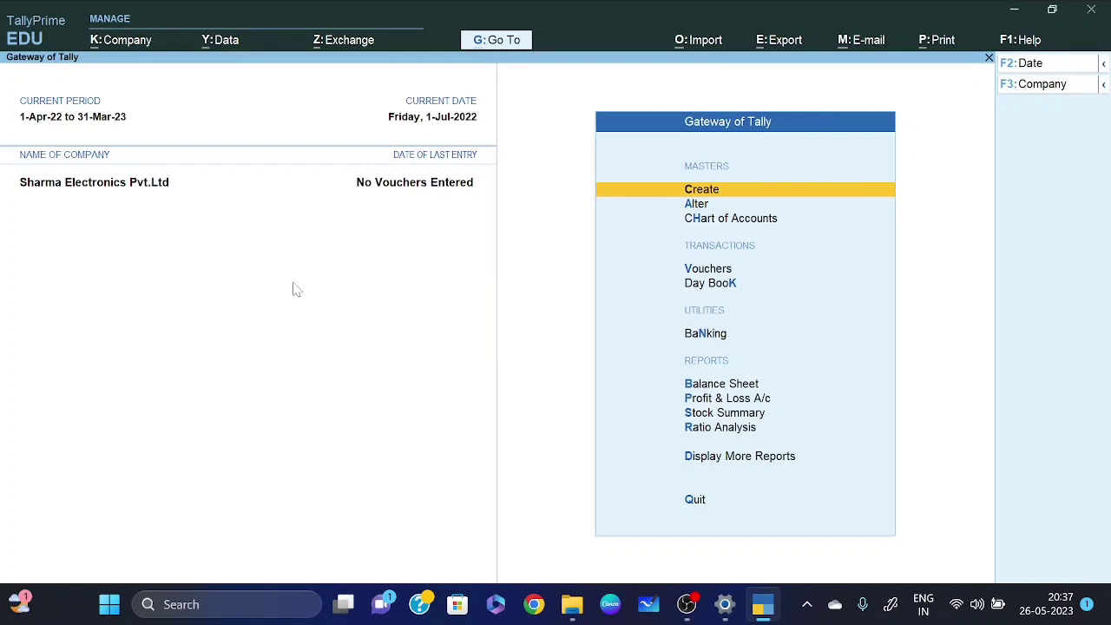
{"action": "key", "text": "Down"}
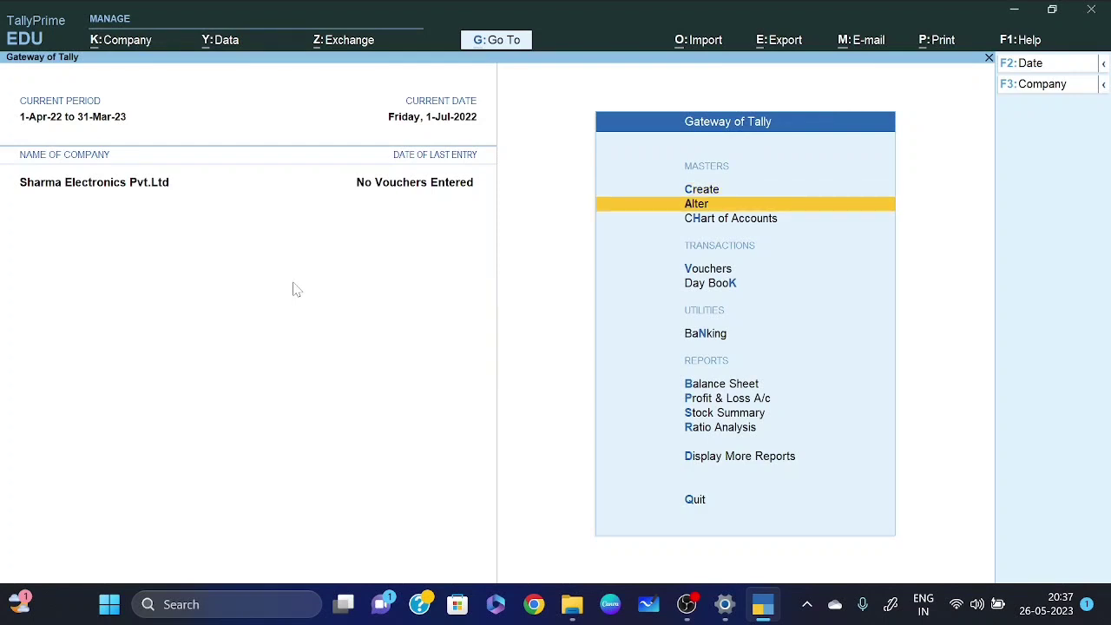
{"action": "key", "text": "Down"}
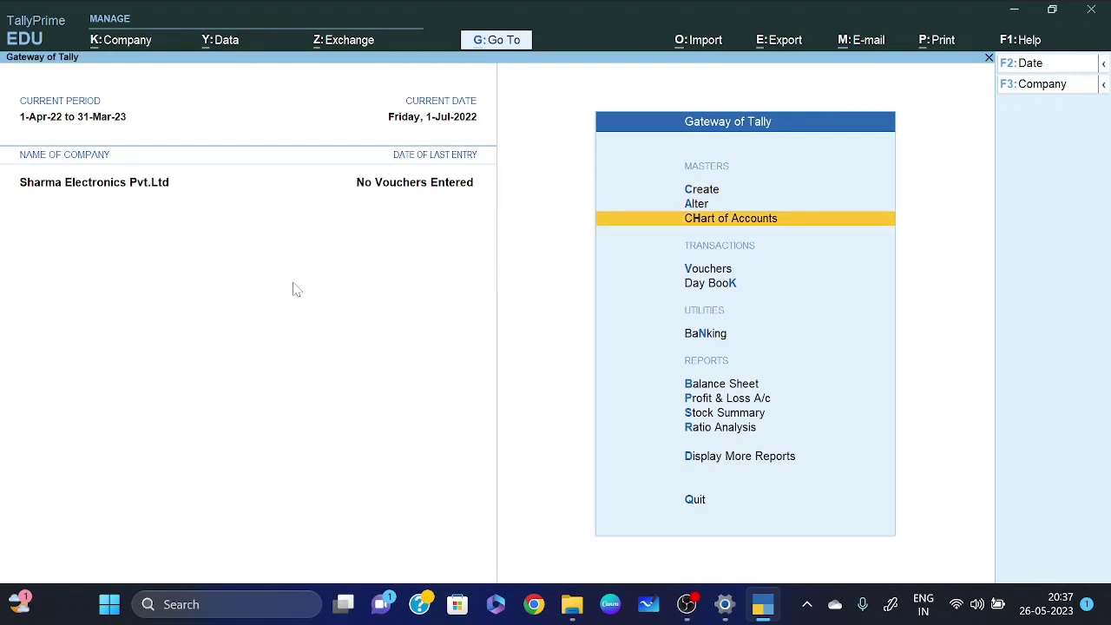